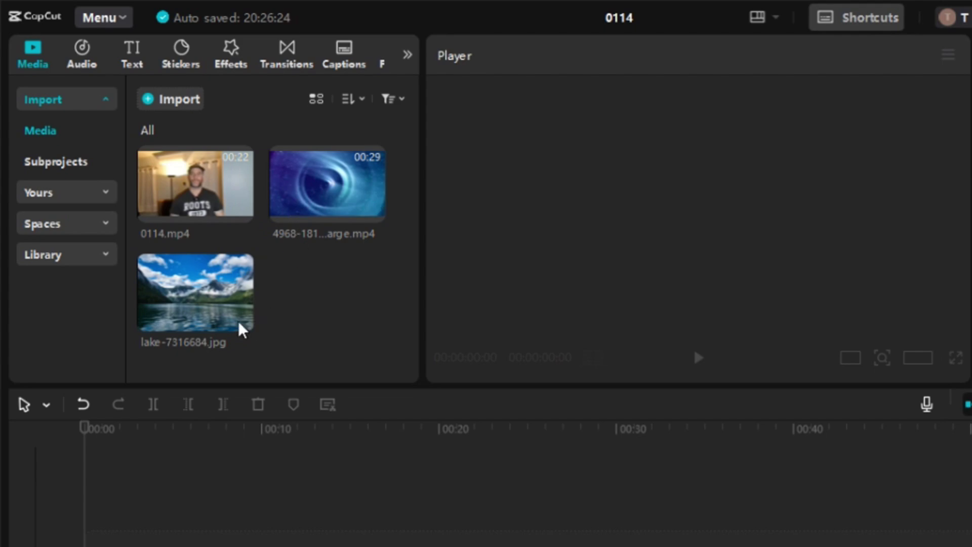
Place the 0114.mp4 clip at the very start of the timeline at 00:00
mouse_move(189, 300)
left_click_drag(206, 192, 228, 542)
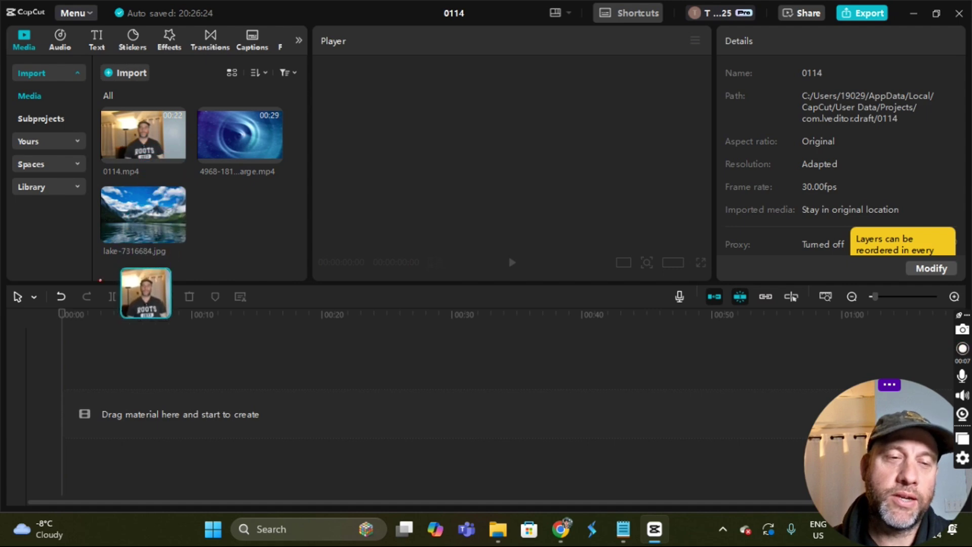
left_click_drag(152, 405, 132, 409)
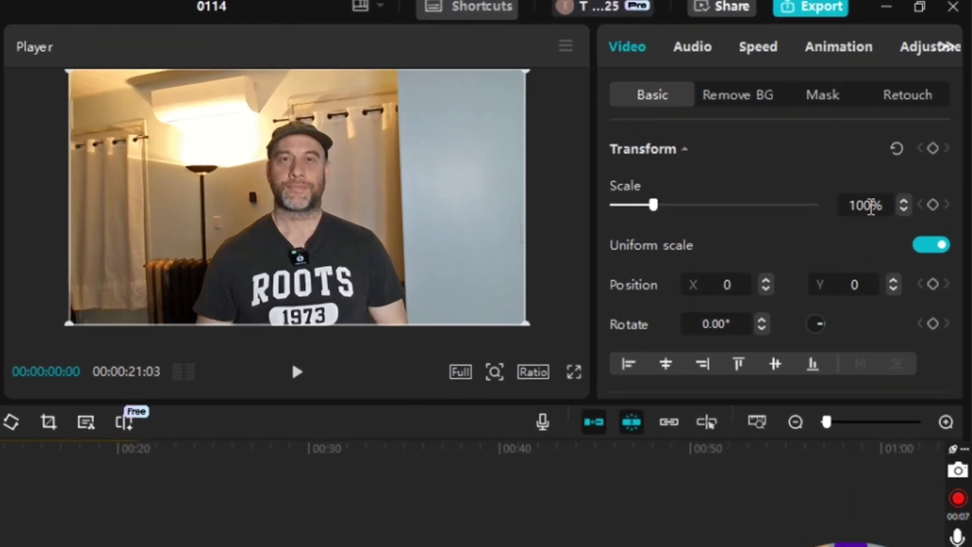
Scale the 0114.mp4 clip down to 70% of the frame
left_click(871, 206)
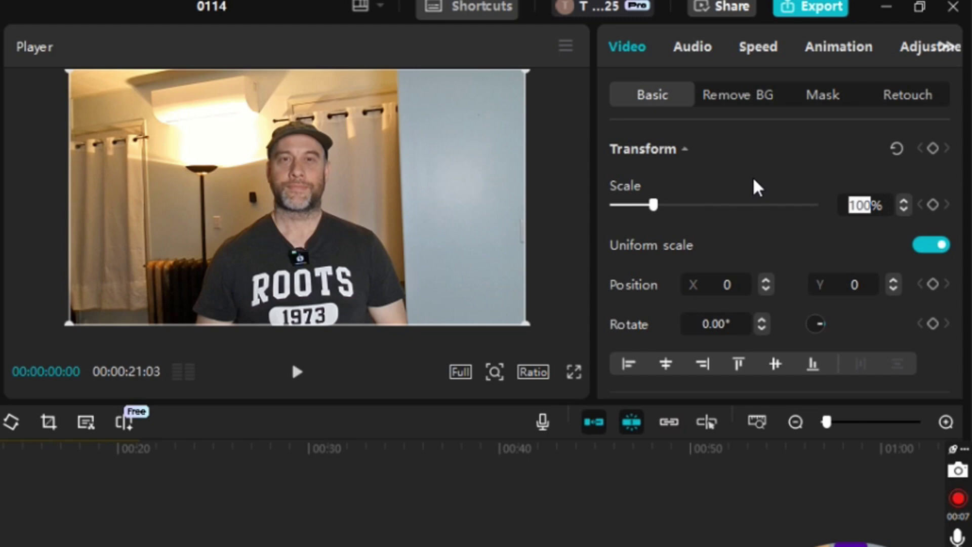
type("70")
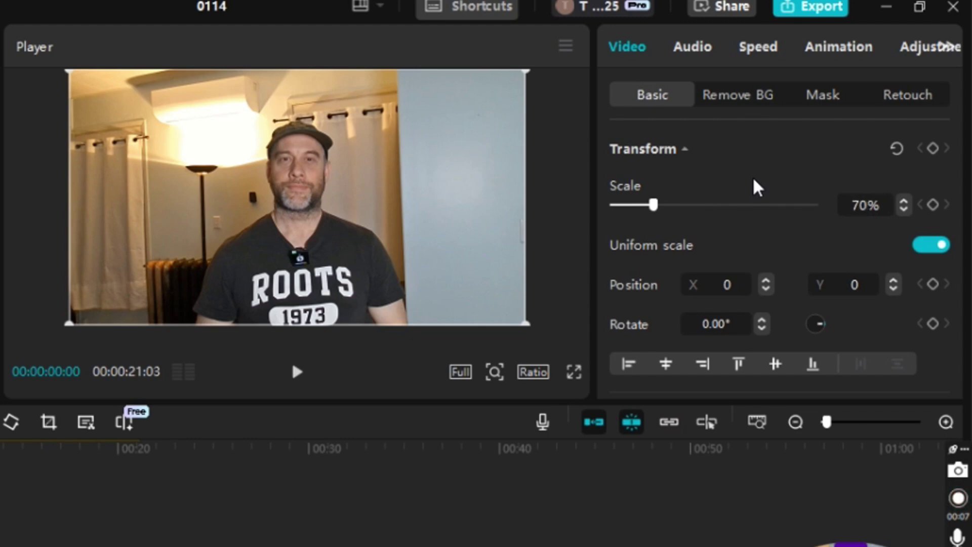
key("Return")
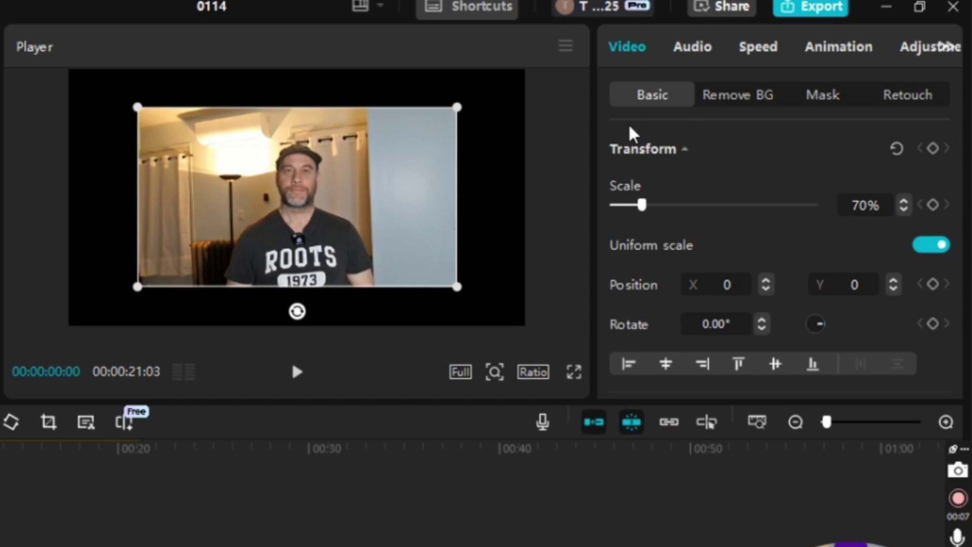
Set the Canvas background to Color and pick the green swatch
scroll(648, 167, "down", 8)
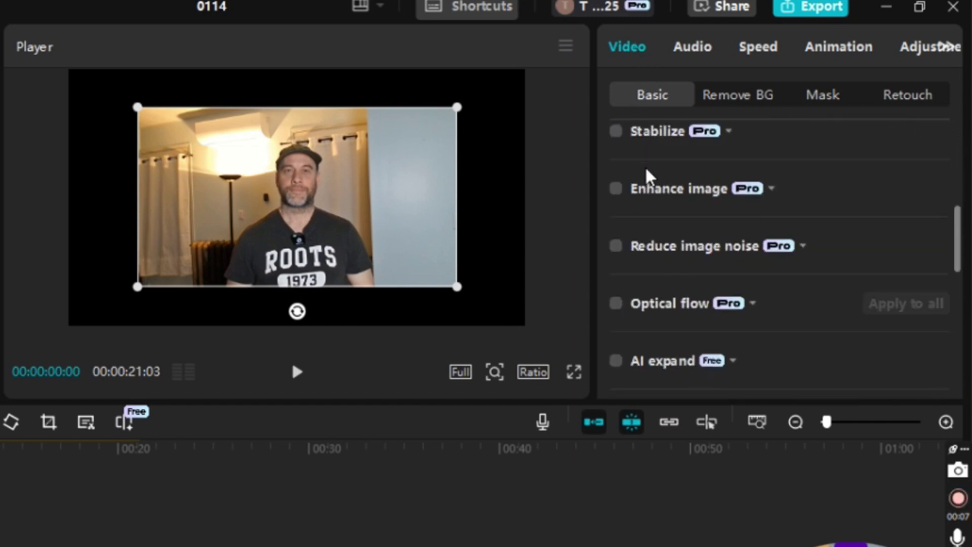
scroll(647, 178, "down", 5)
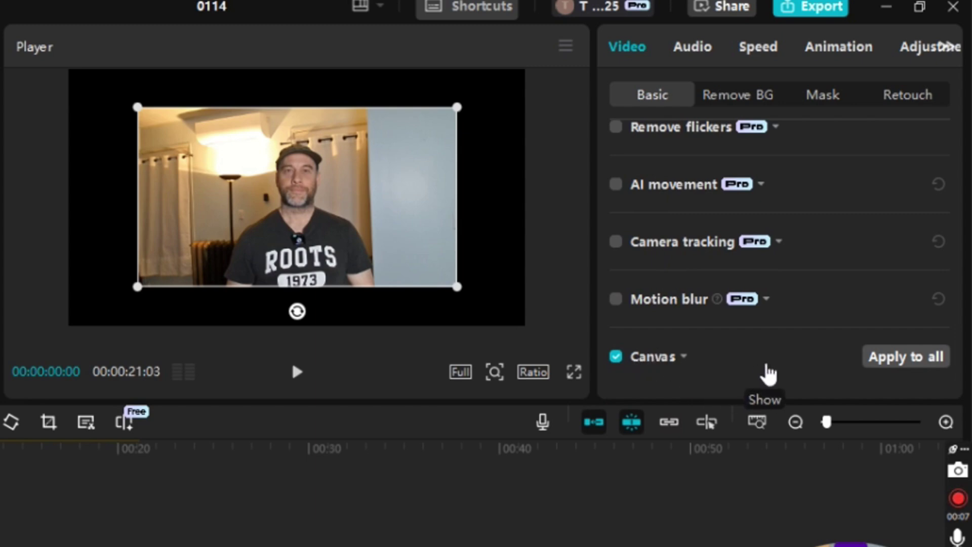
left_click(767, 367)
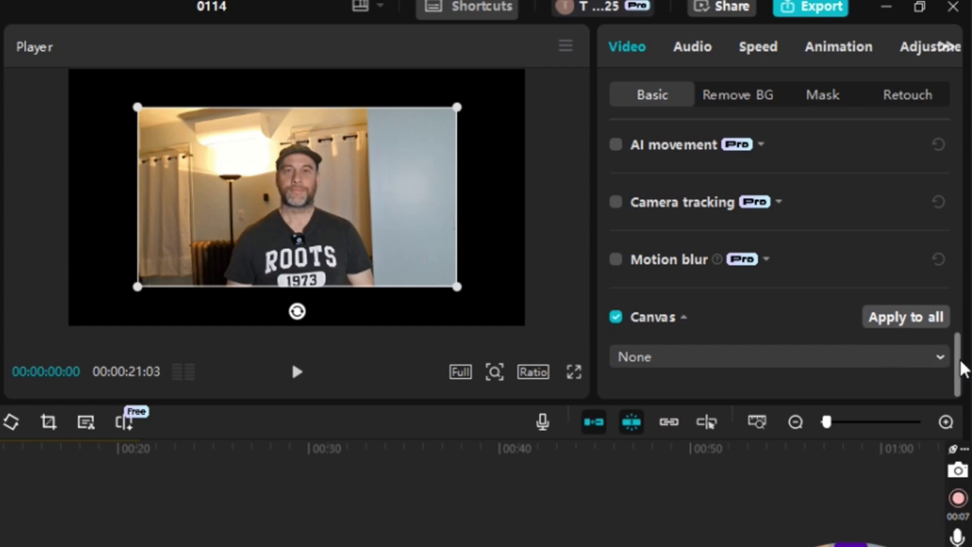
left_click(895, 358)
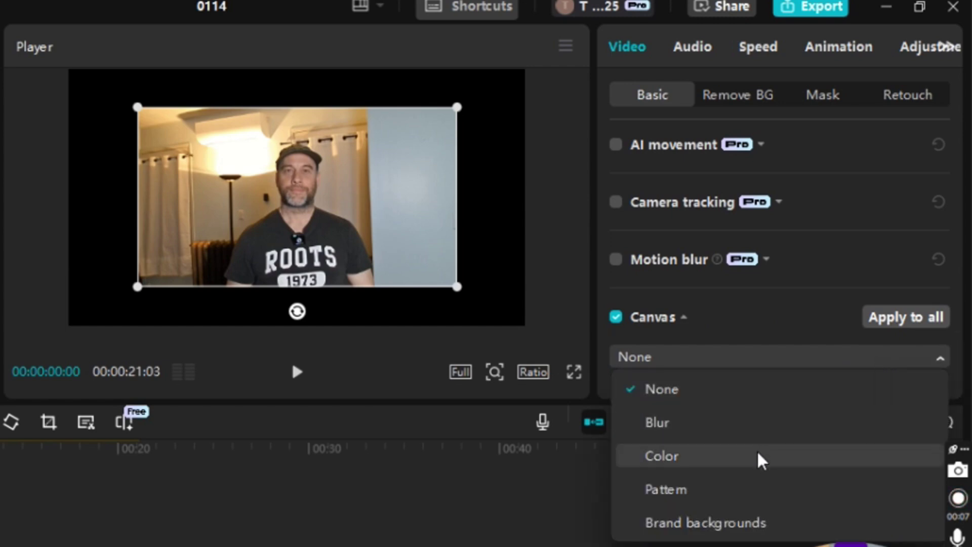
left_click(762, 458)
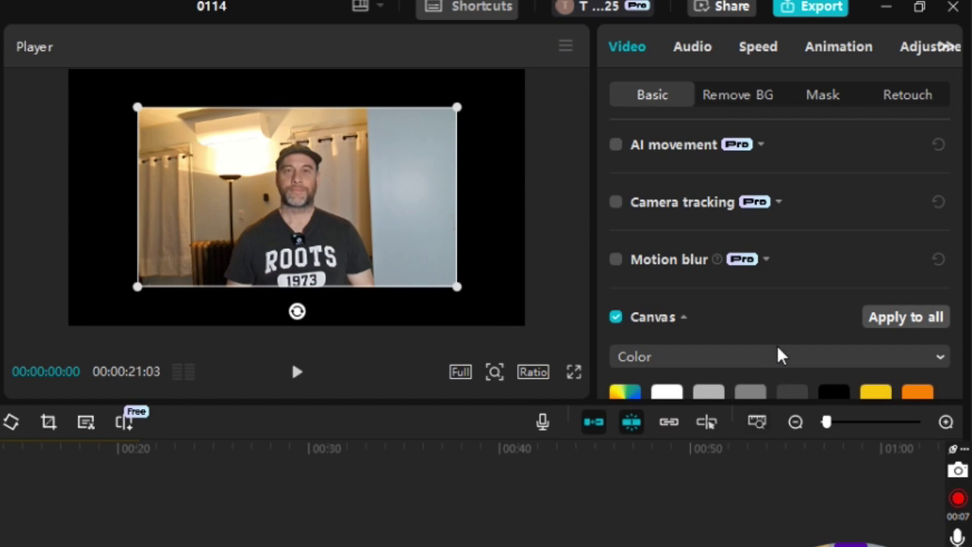
scroll(780, 354, "down", 5)
scroll(791, 323, "up", 4)
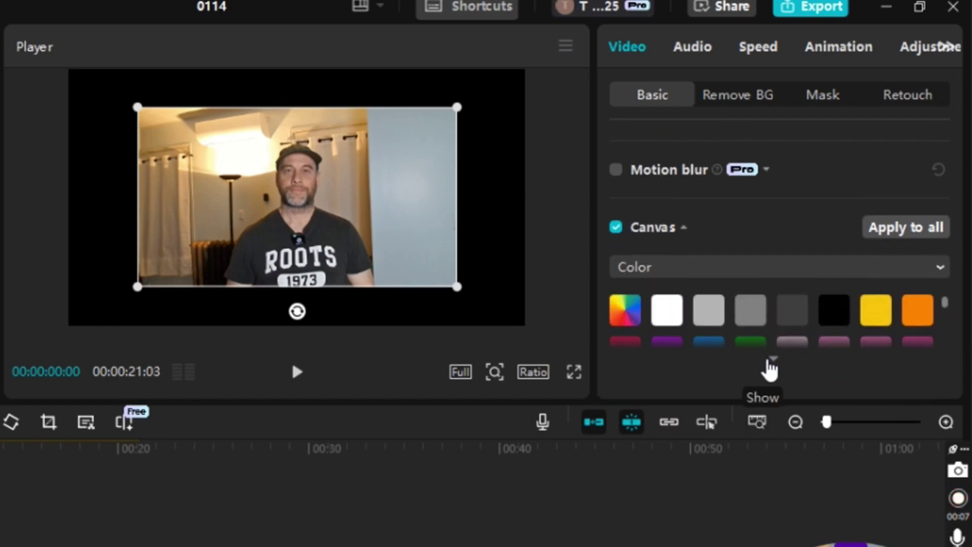
left_click(771, 362)
scroll(787, 349, "down", 4)
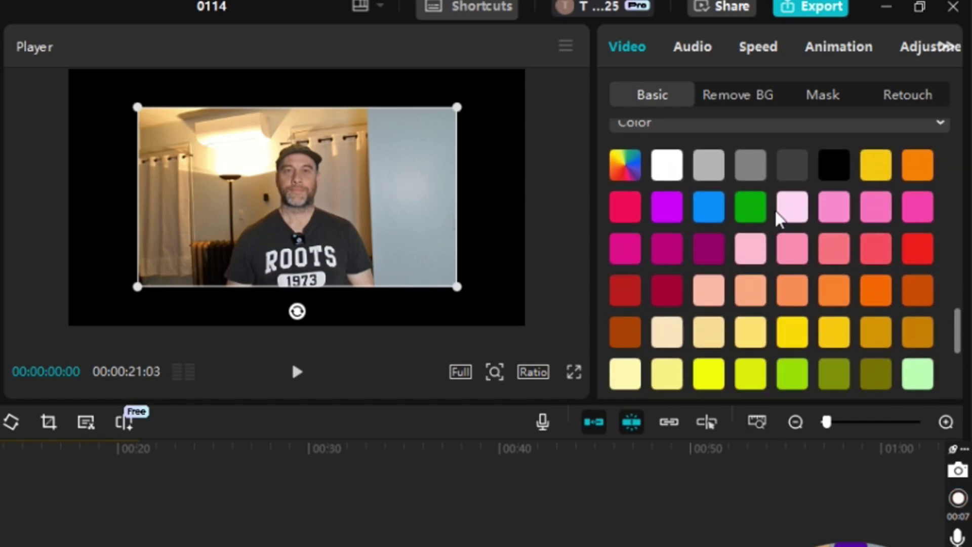
left_click(753, 209)
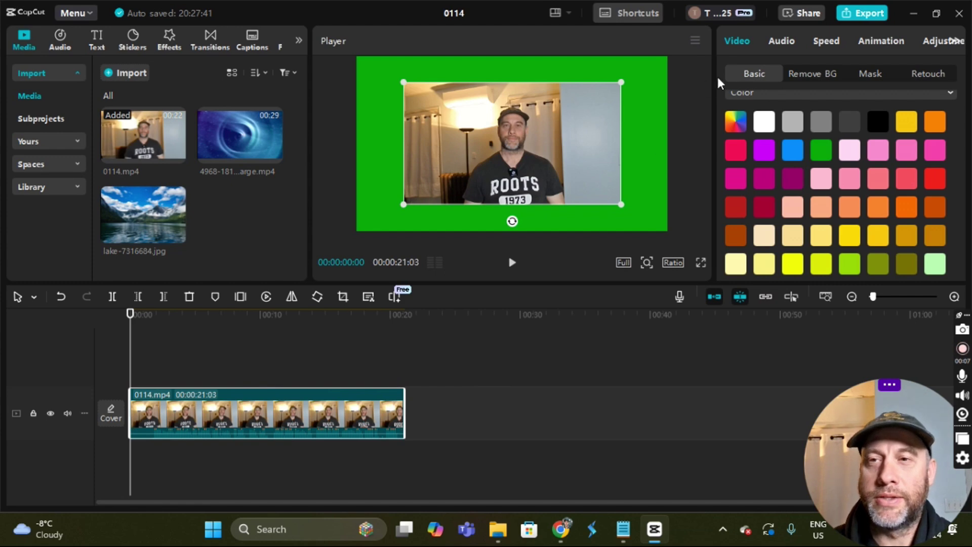
Export the clip as P1, a 1080P mp4, into the 'how to change video perspective in capcut PC' folder
left_click(871, 15)
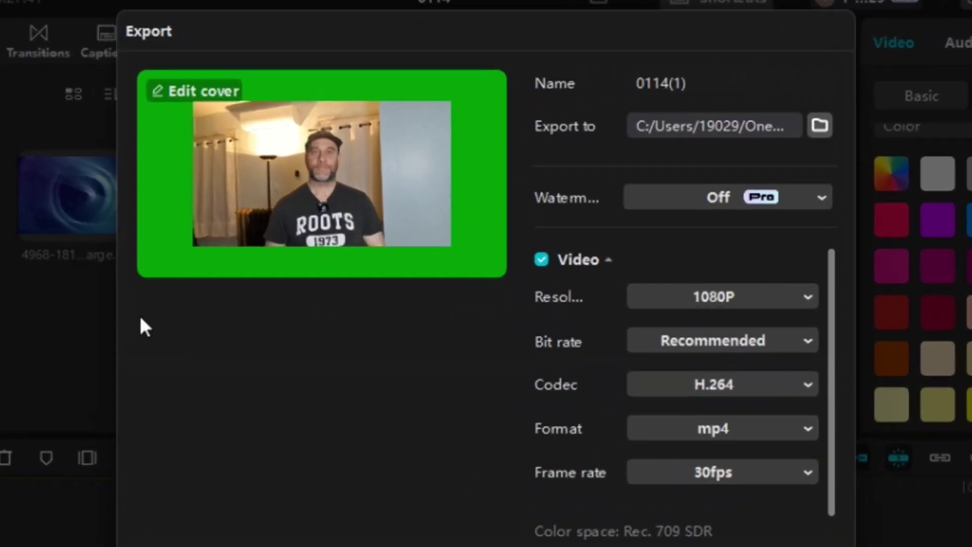
left_click(719, 76)
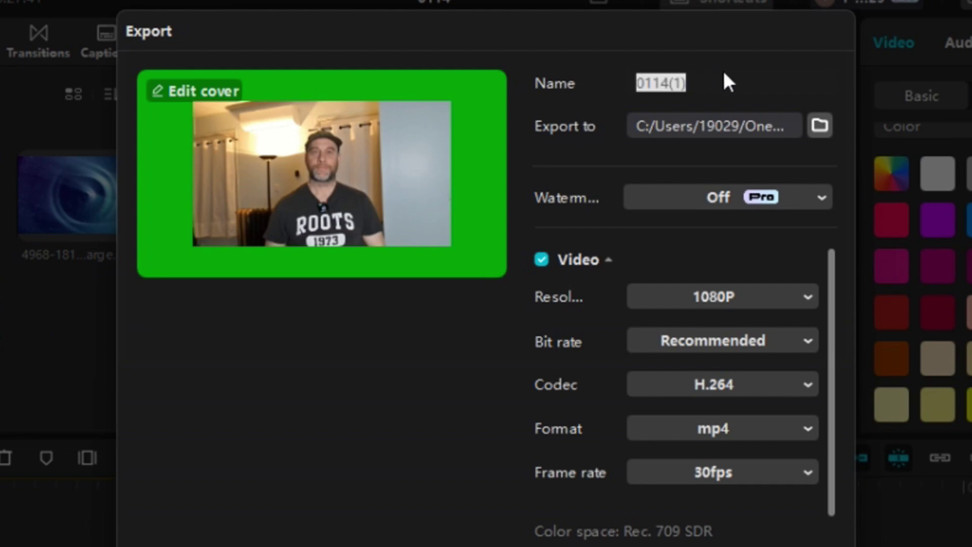
type("P")
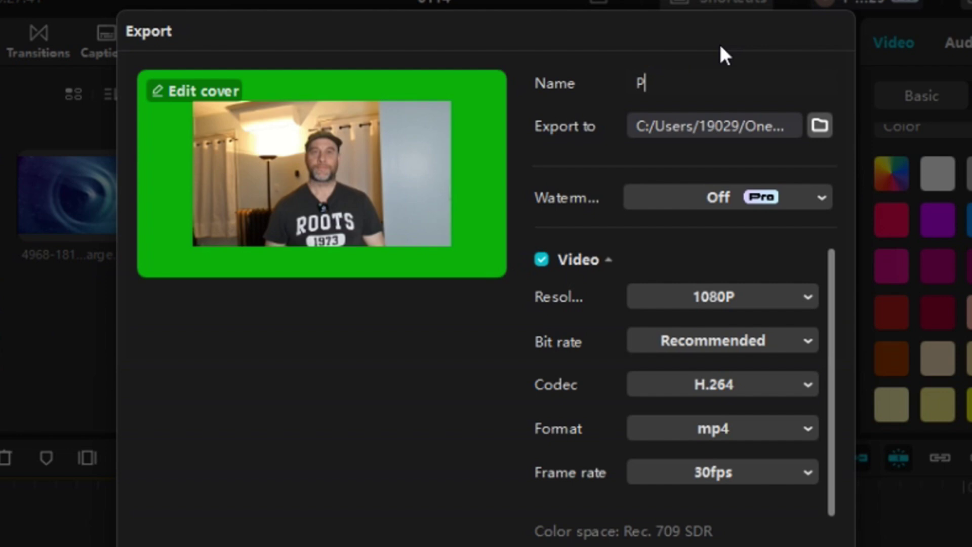
type("1")
left_click(826, 128)
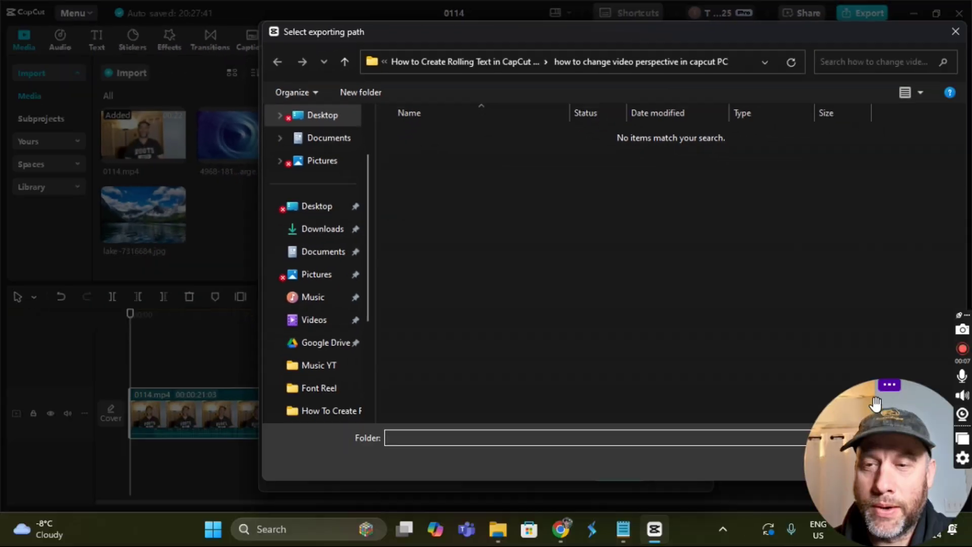
left_click_drag(876, 403, 514, 334)
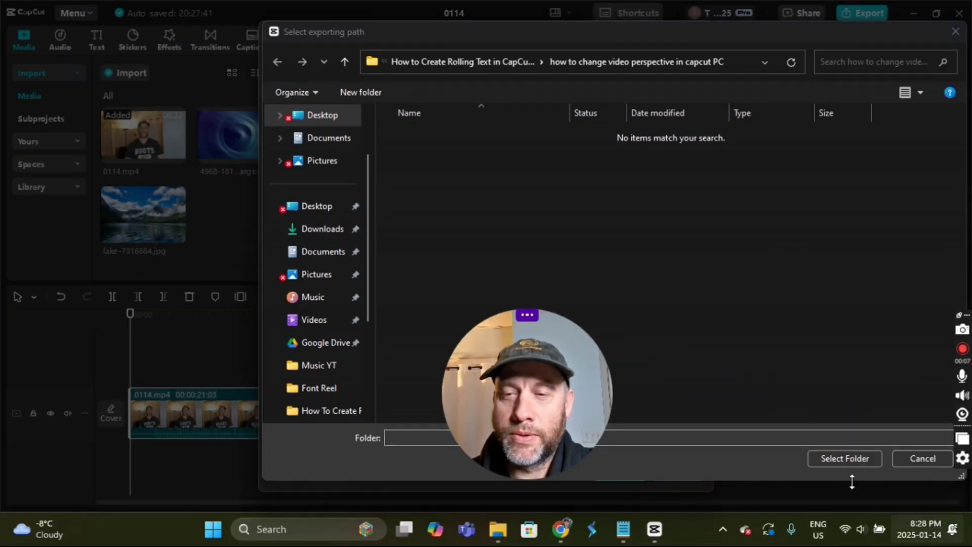
left_click(852, 458)
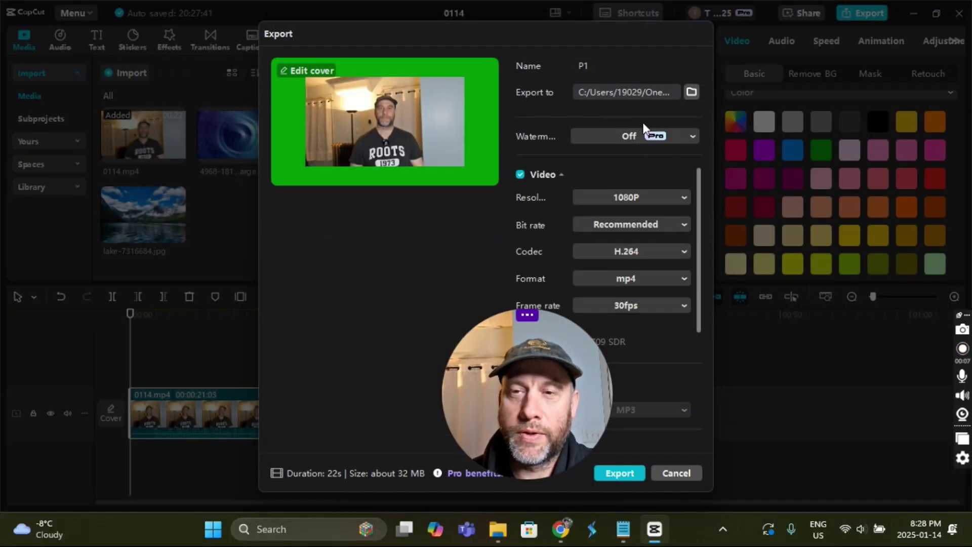
left_click_drag(529, 316, 889, 384)
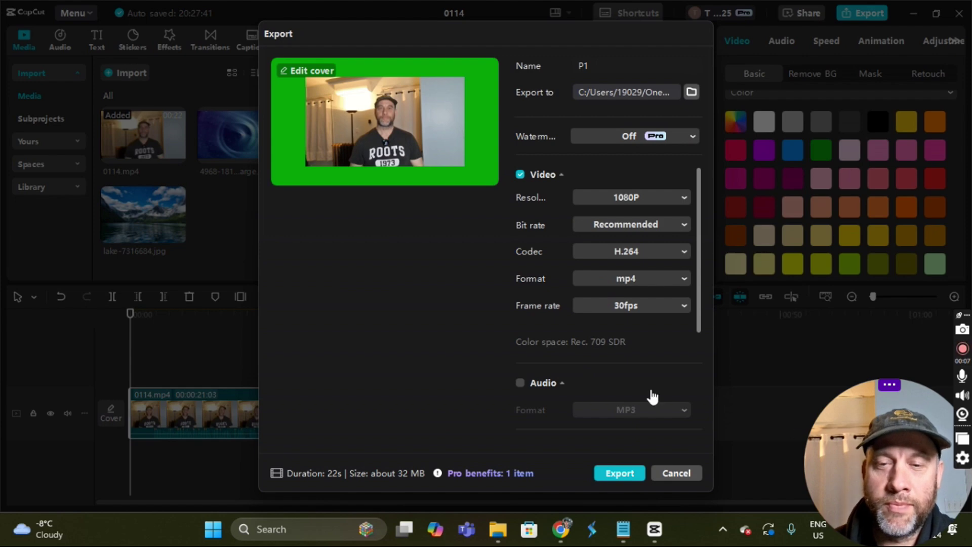
left_click(620, 473)
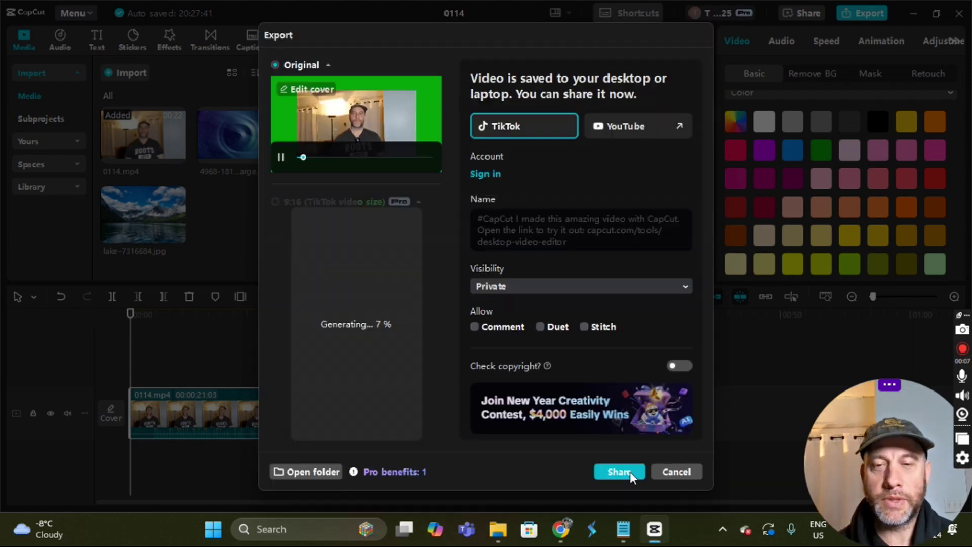
left_click(661, 469)
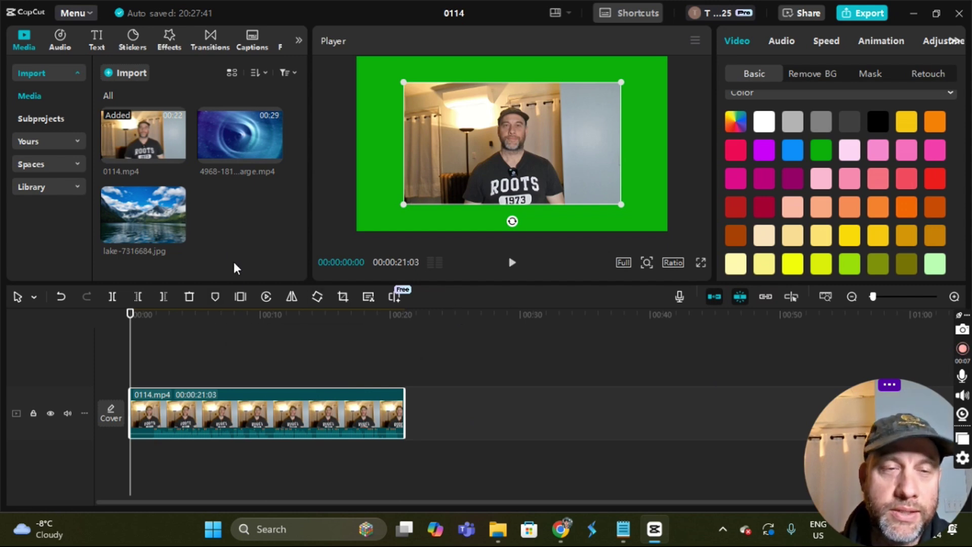
Delete the 0114.mp4 clip from the timeline and from the Media library
right_click(269, 421)
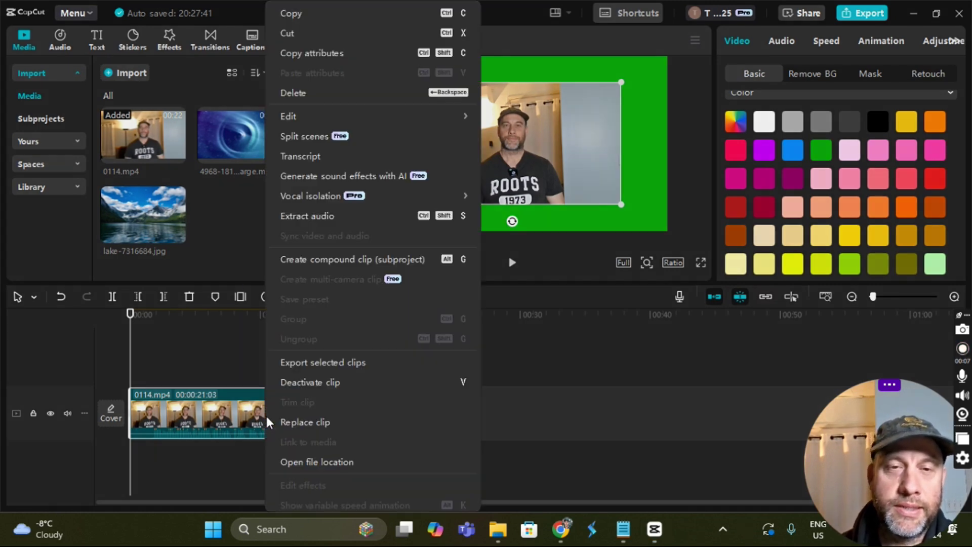
left_click(306, 94)
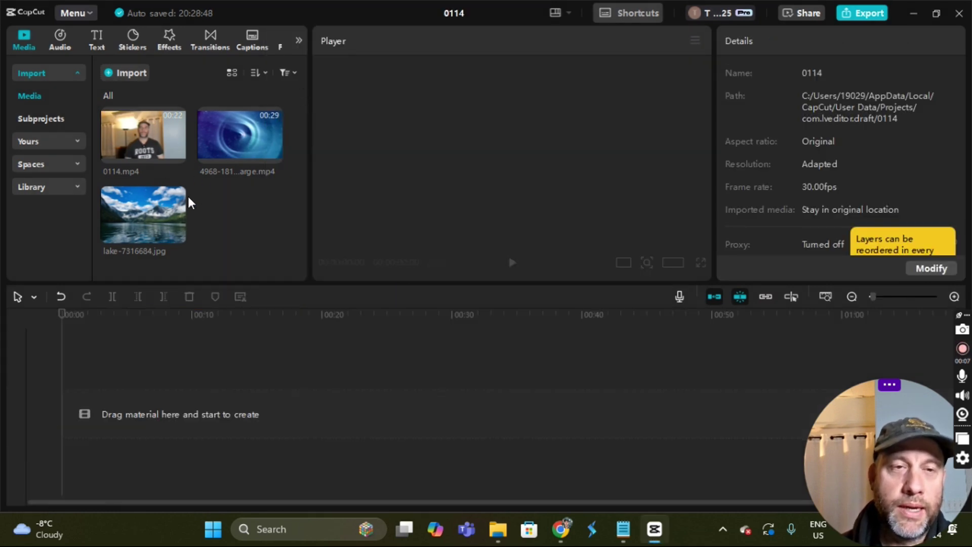
right_click(152, 119)
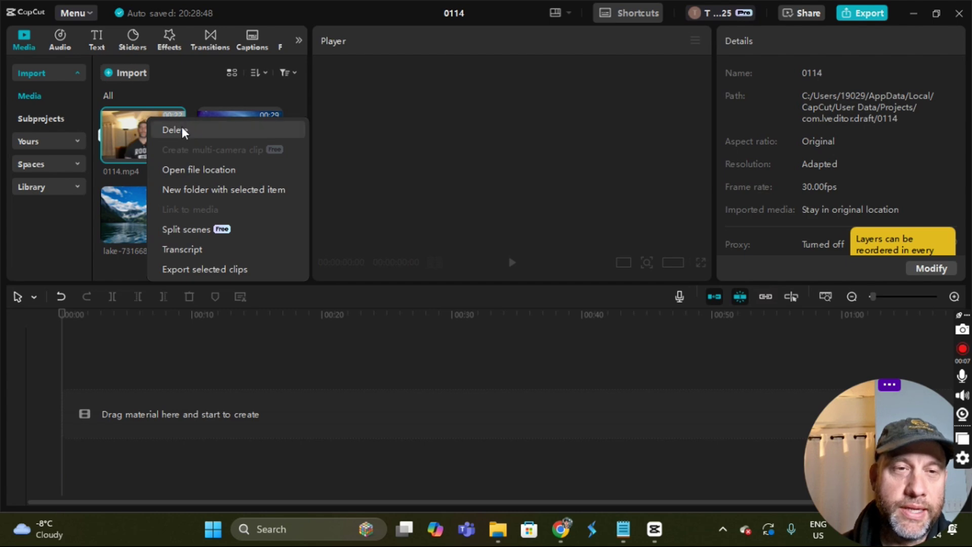
left_click(183, 129)
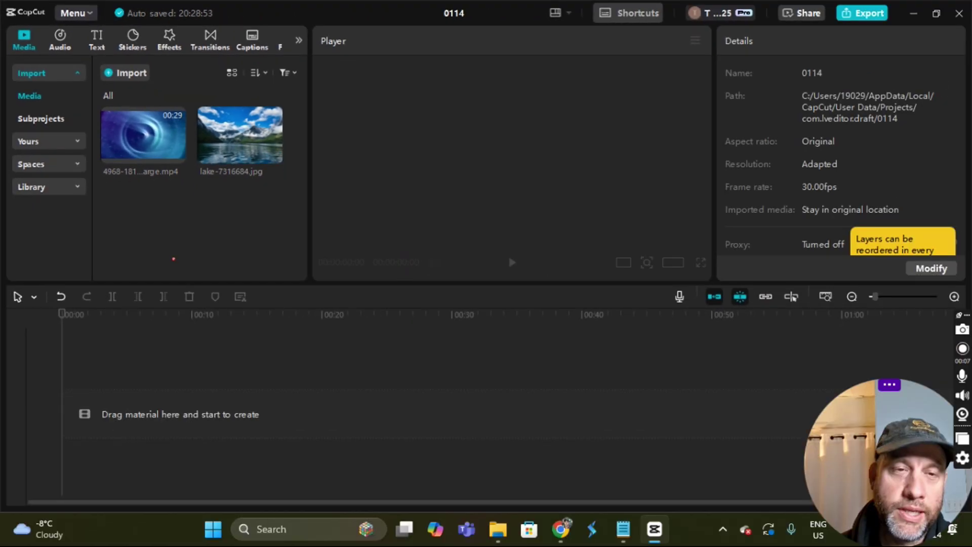
Put lake-7316684.jpg on the timeline and set the project aspect ratio to 16:9
left_click_drag(472, 251, 203, 407)
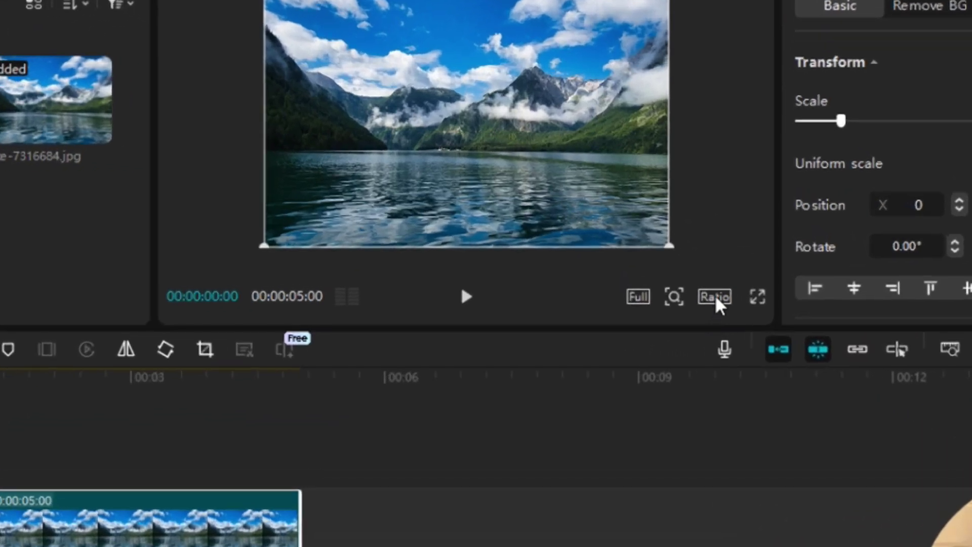
left_click(716, 296)
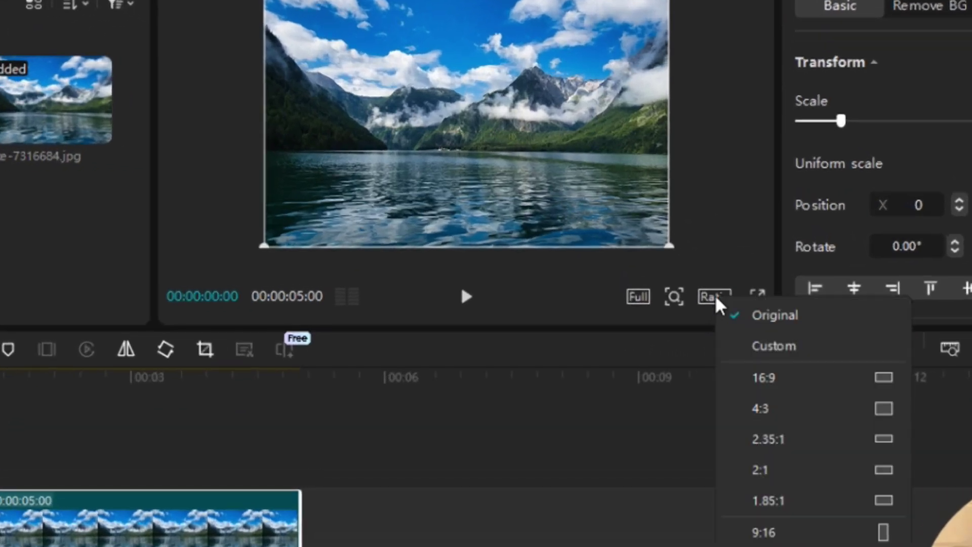
left_click(770, 383)
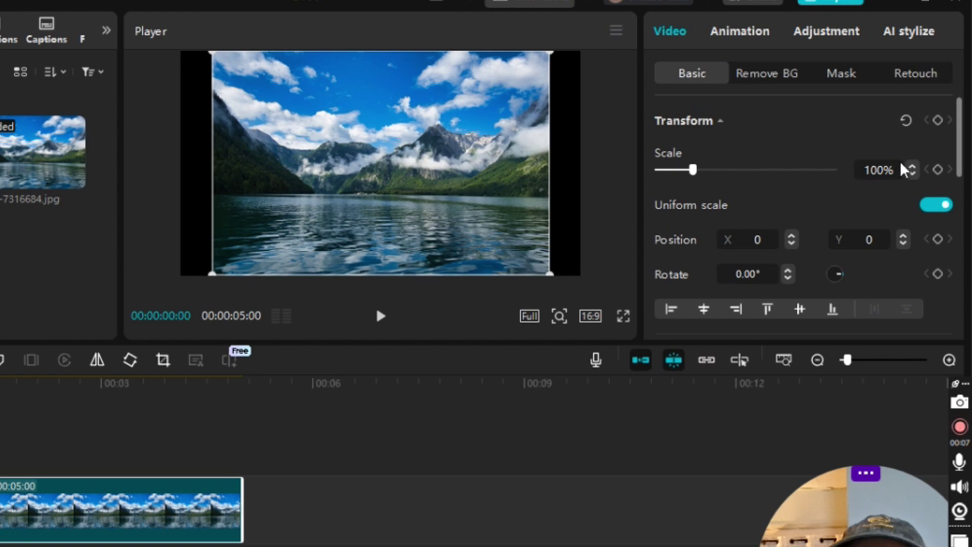
Scale the lake image down to 70%
left_click(881, 170)
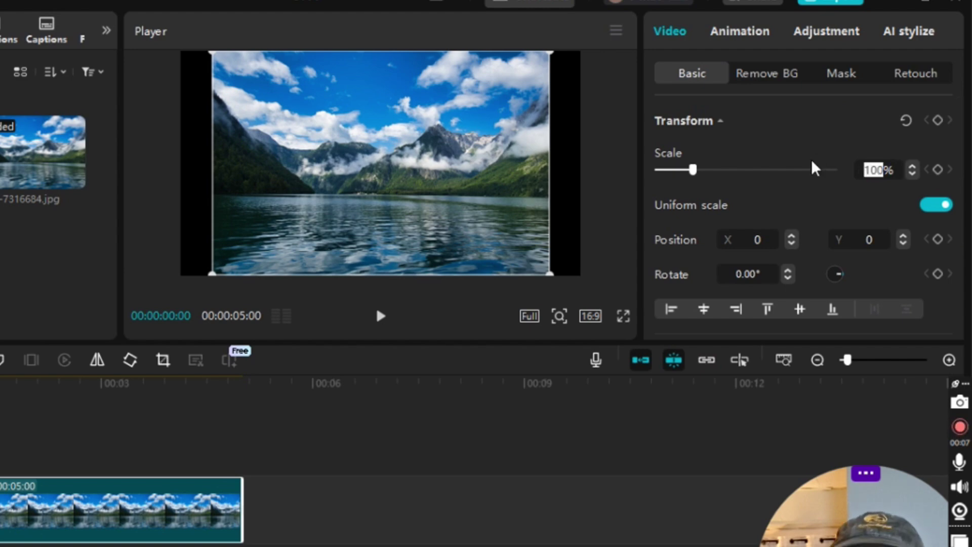
type("7")
key("Return")
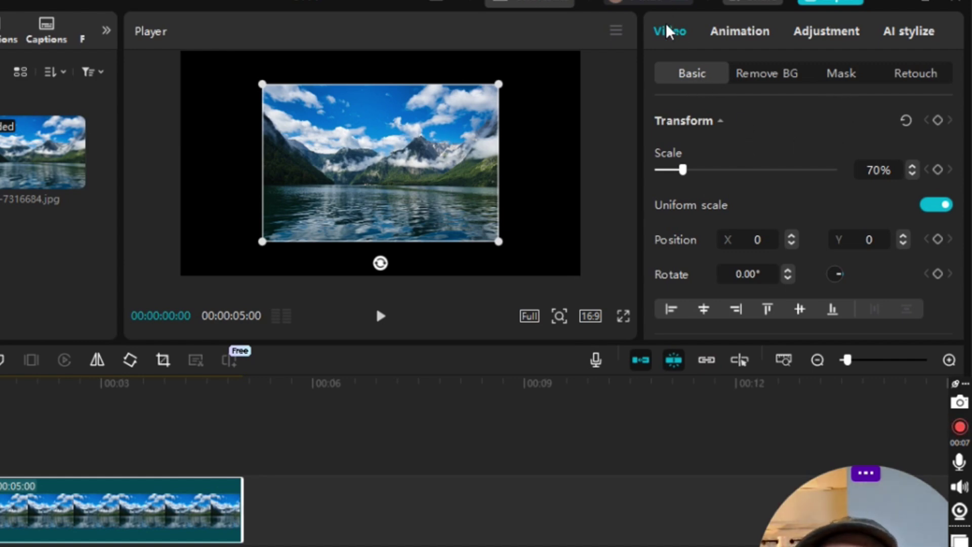
Set the lake clip's Canvas background to Color with the green swatch
scroll(686, 124, "down", 10)
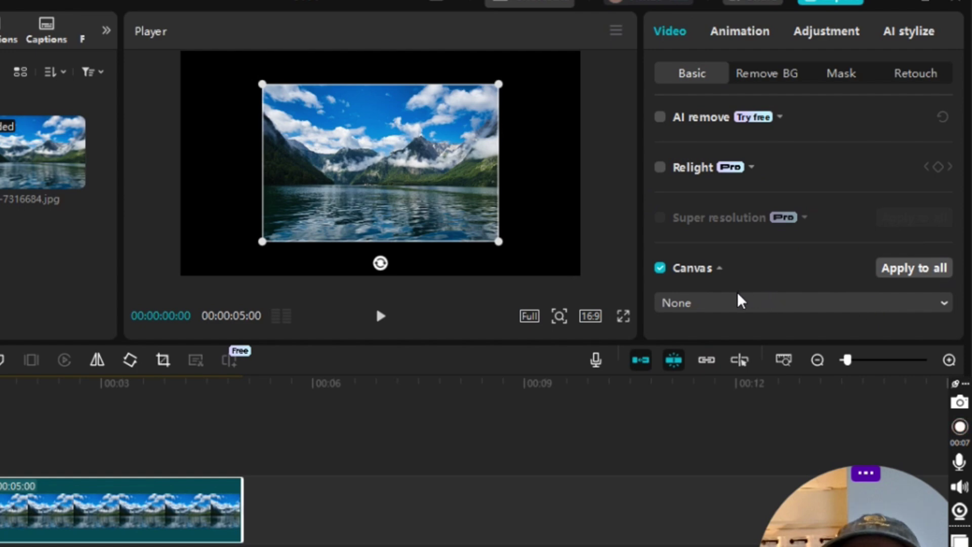
left_click(882, 306)
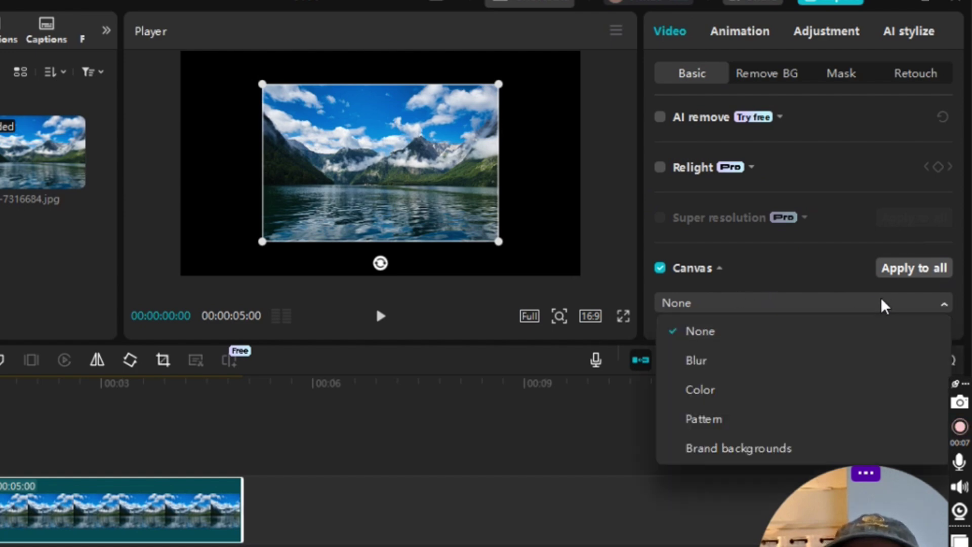
left_click(738, 391)
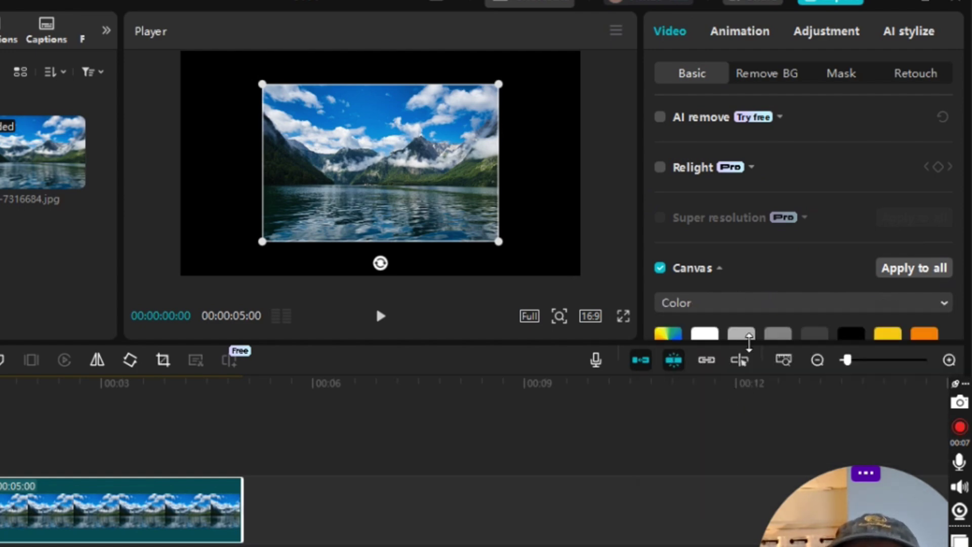
scroll(820, 306, "down", 5)
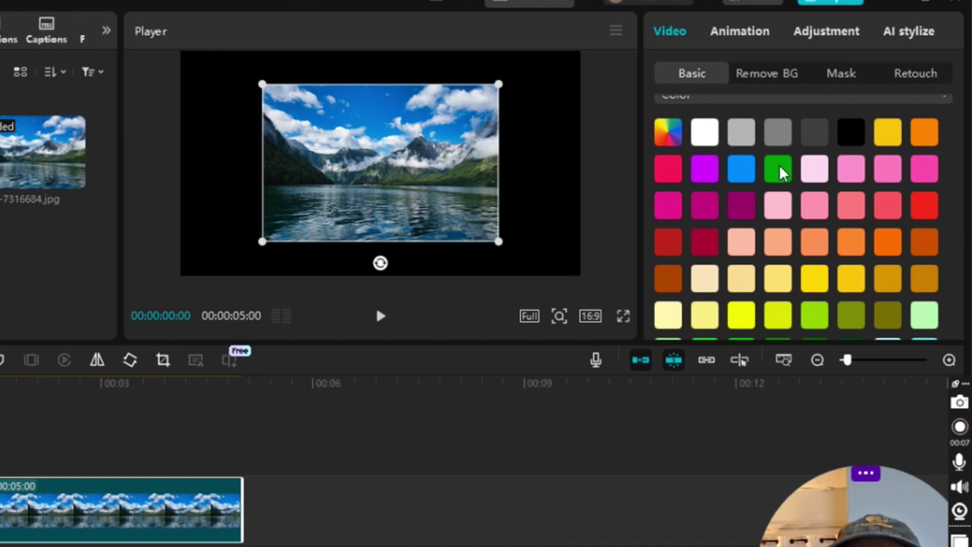
left_click(778, 168)
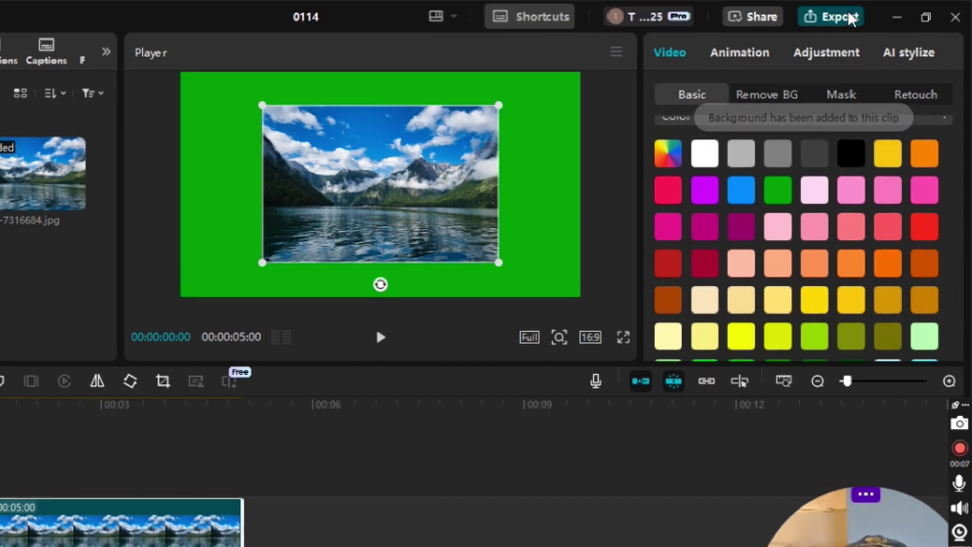
Export the lake video under the name P2 as a 1080P mp4
left_click(851, 18)
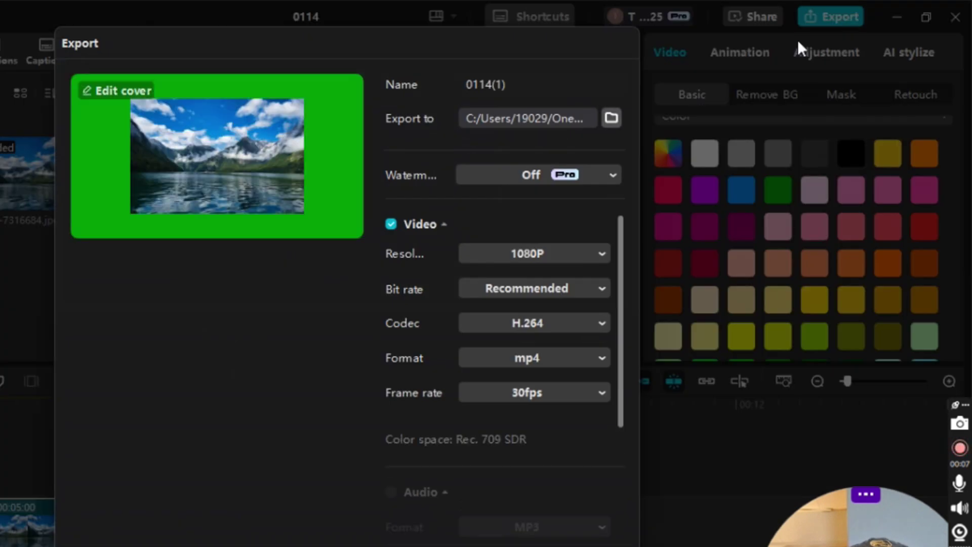
left_click(525, 88)
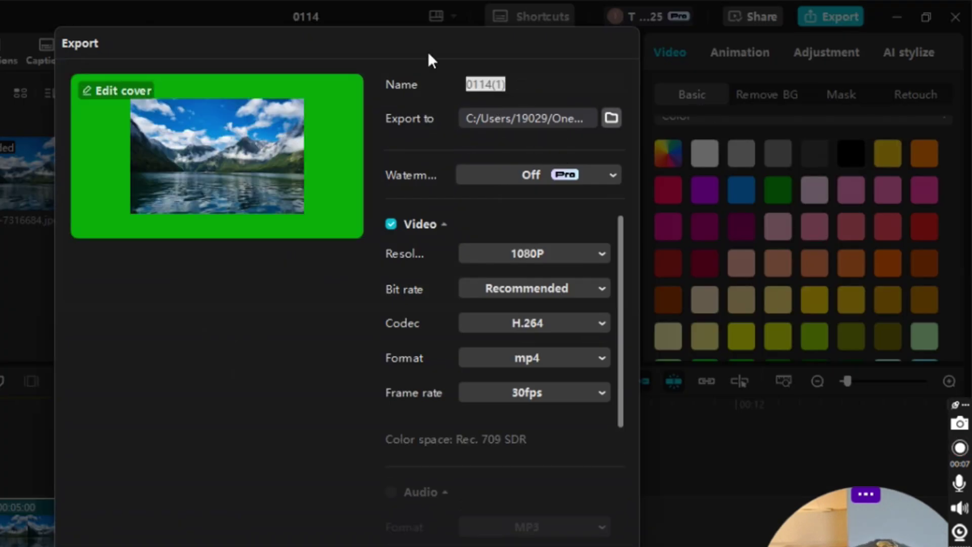
type("P2")
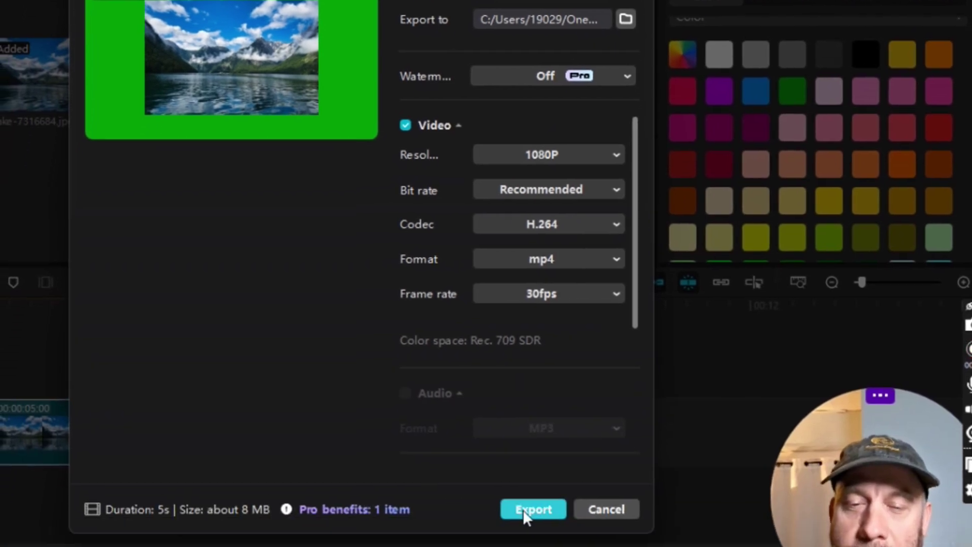
left_click(523, 510)
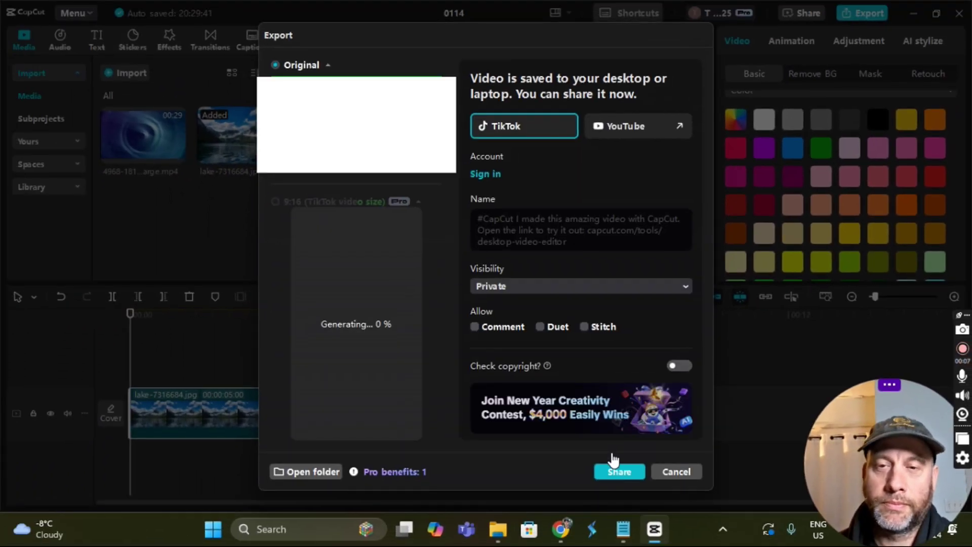
left_click(677, 472)
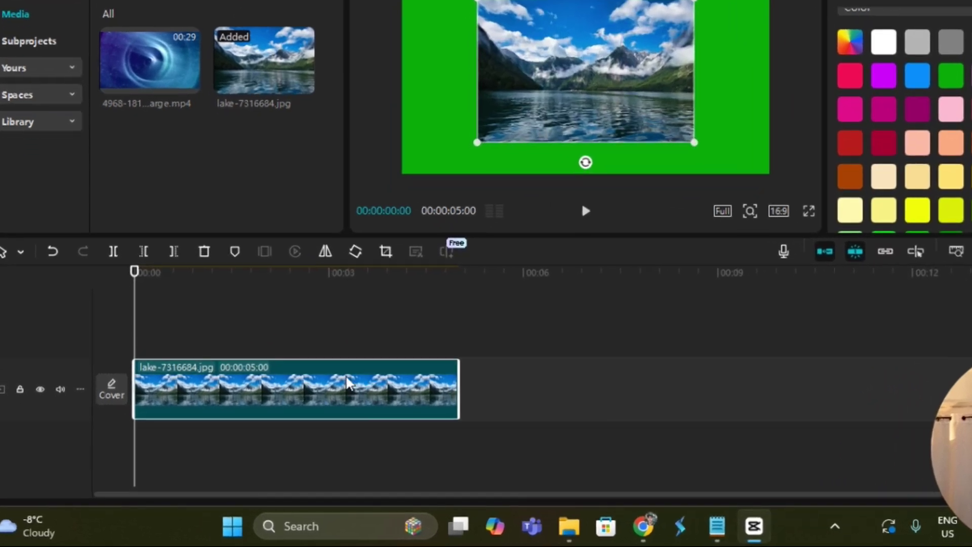
right_click(346, 376)
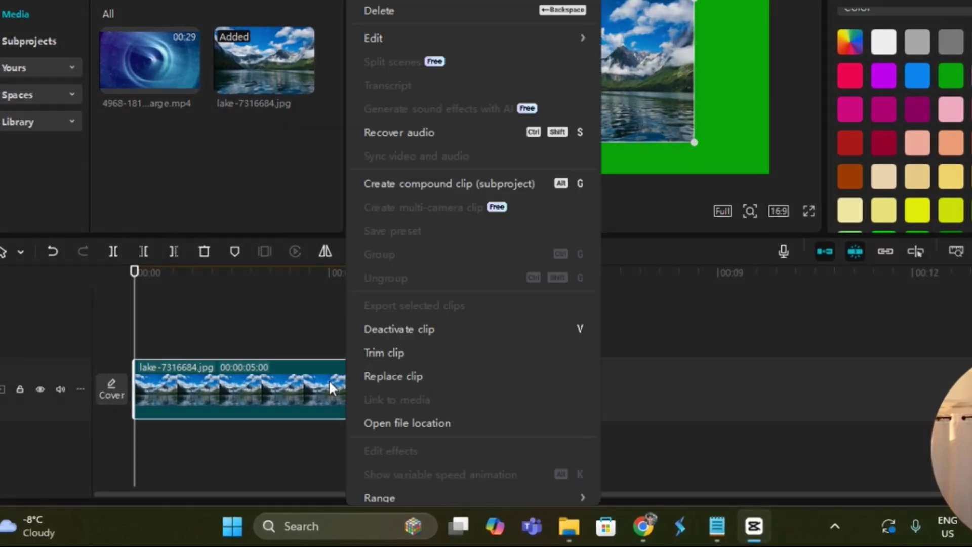
left_click(400, 8)
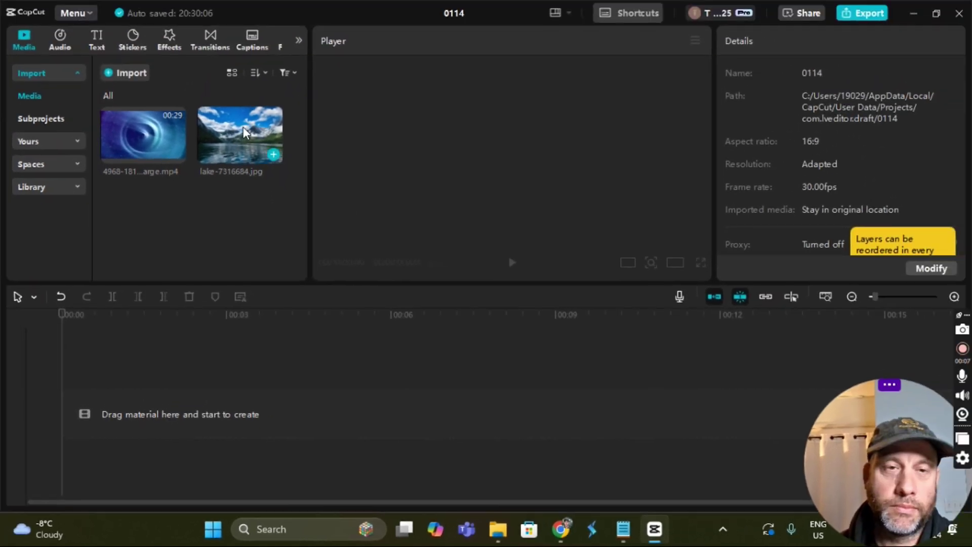
right_click(254, 140)
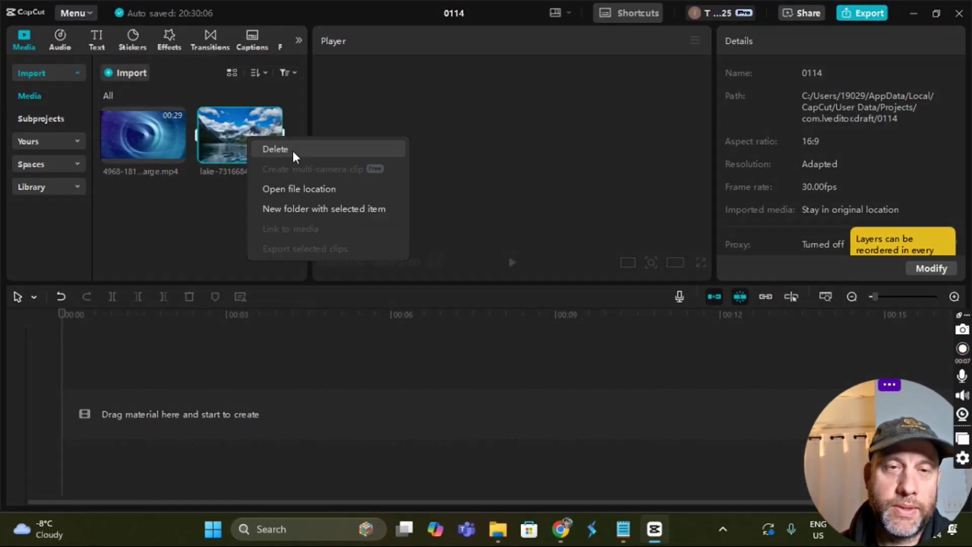
left_click(292, 151)
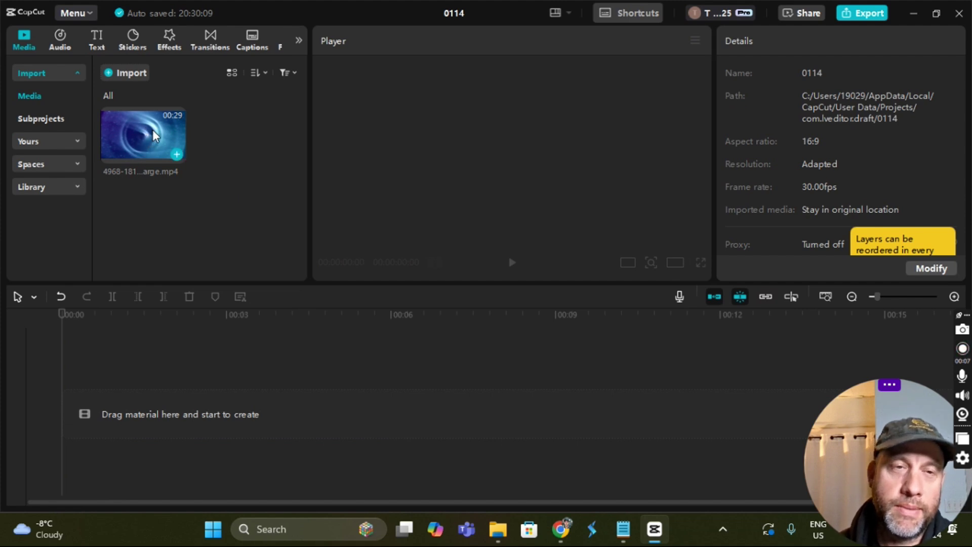
left_click_drag(154, 134, 152, 400)
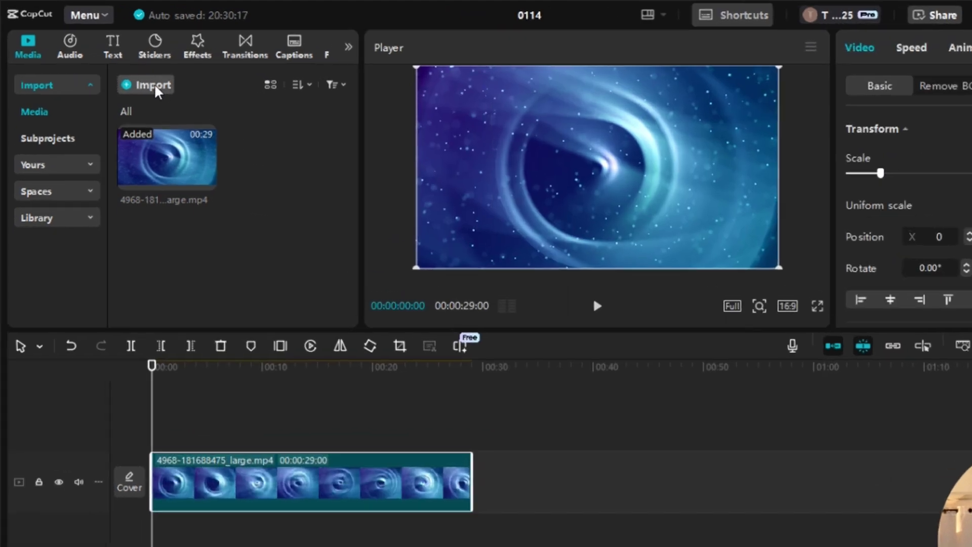
Import P1.mp4, place it on a track above the galaxy clip, and lower its volume
left_click(132, 73)
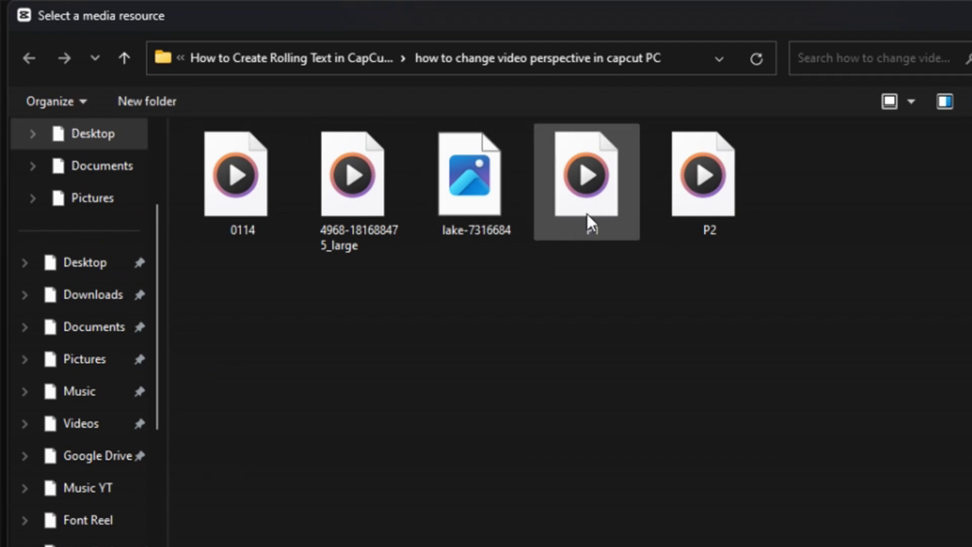
left_click(597, 205)
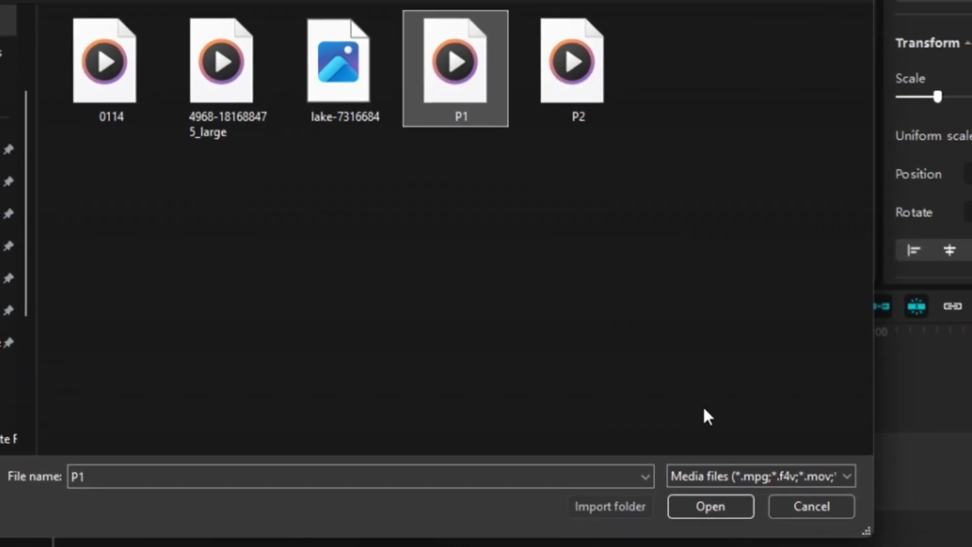
left_click(715, 501)
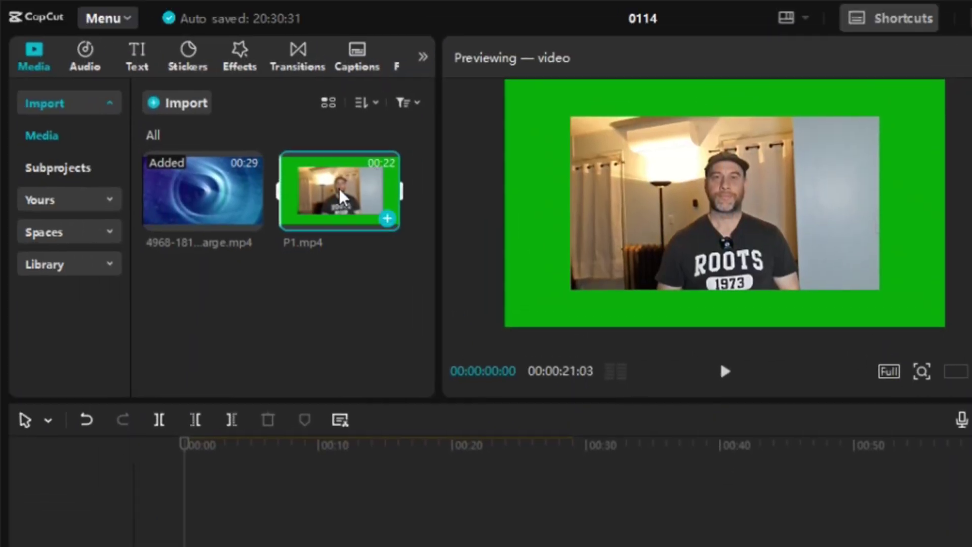
left_click_drag(336, 201, 141, 463)
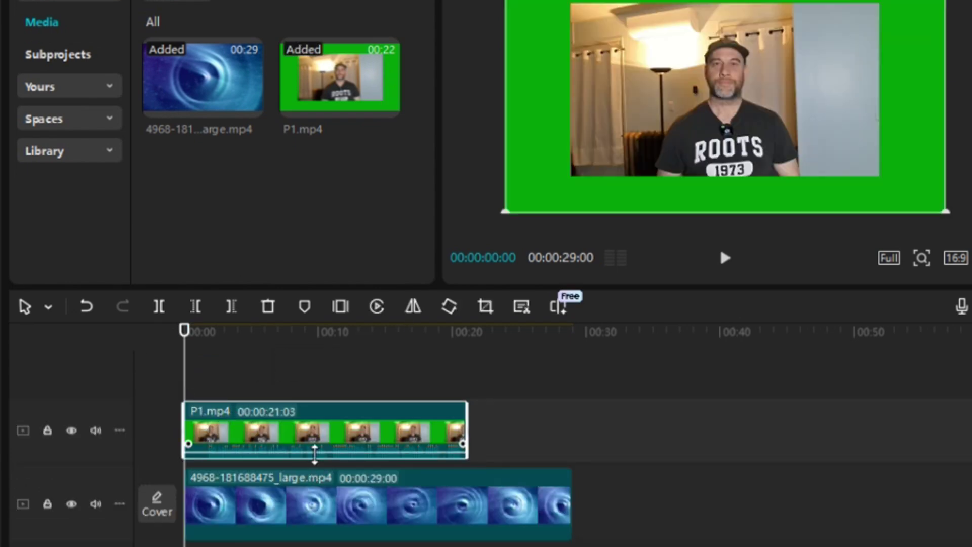
left_click_drag(314, 444, 318, 458)
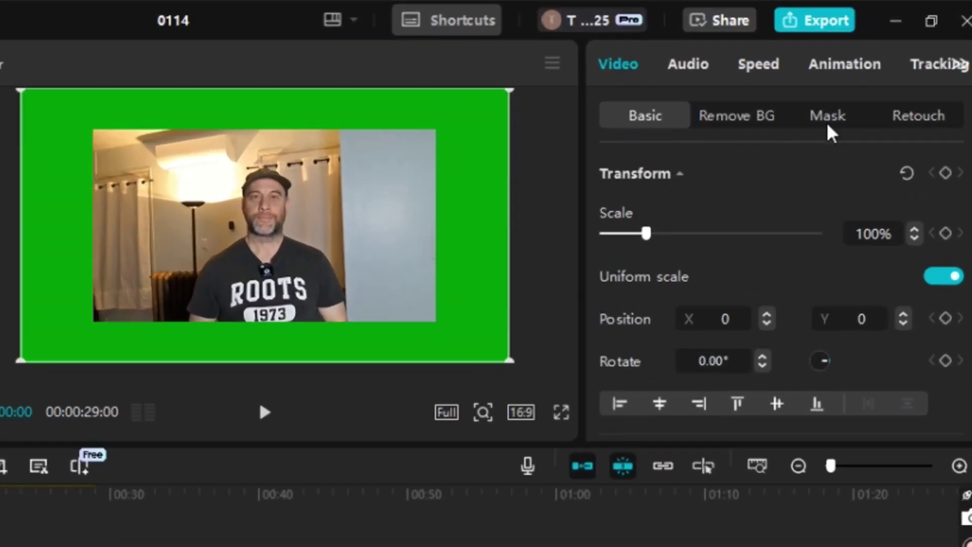
Enable Chroma key on P1 in Remove BG and sample the green backdrop
left_click(744, 126)
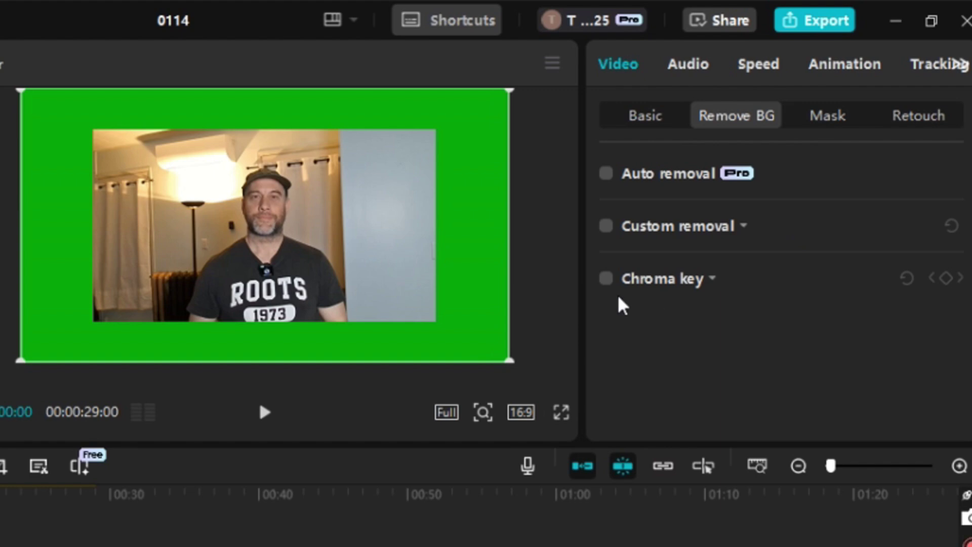
left_click(693, 288)
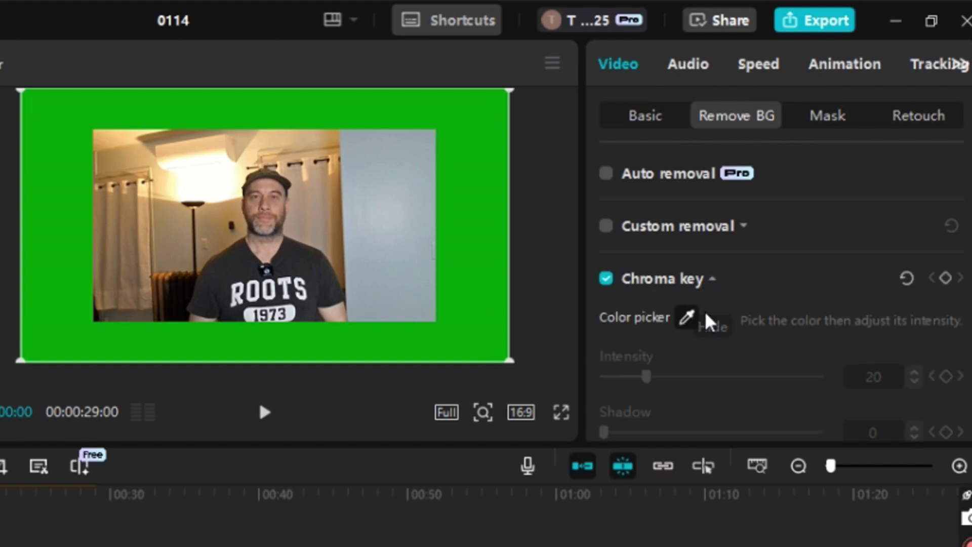
left_click(685, 322)
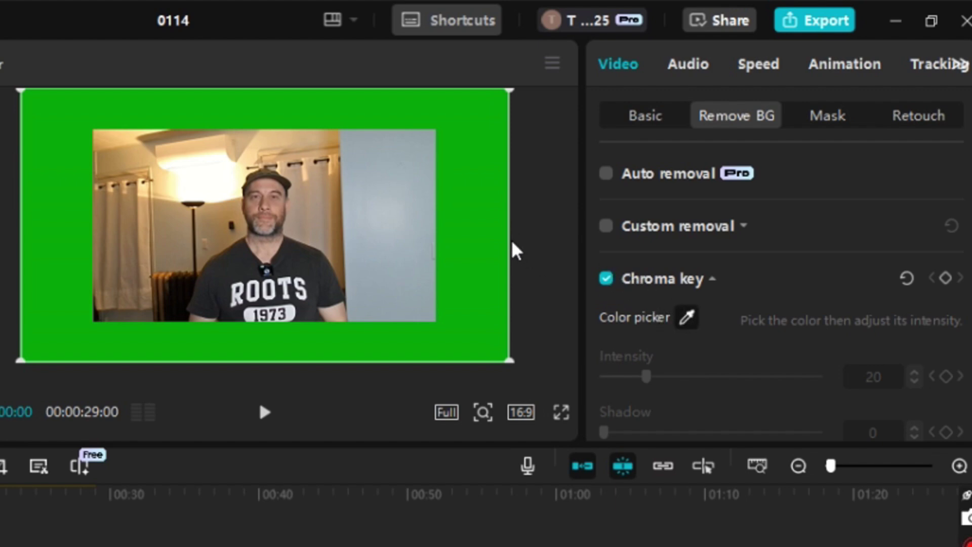
left_click_drag(507, 244, 485, 213)
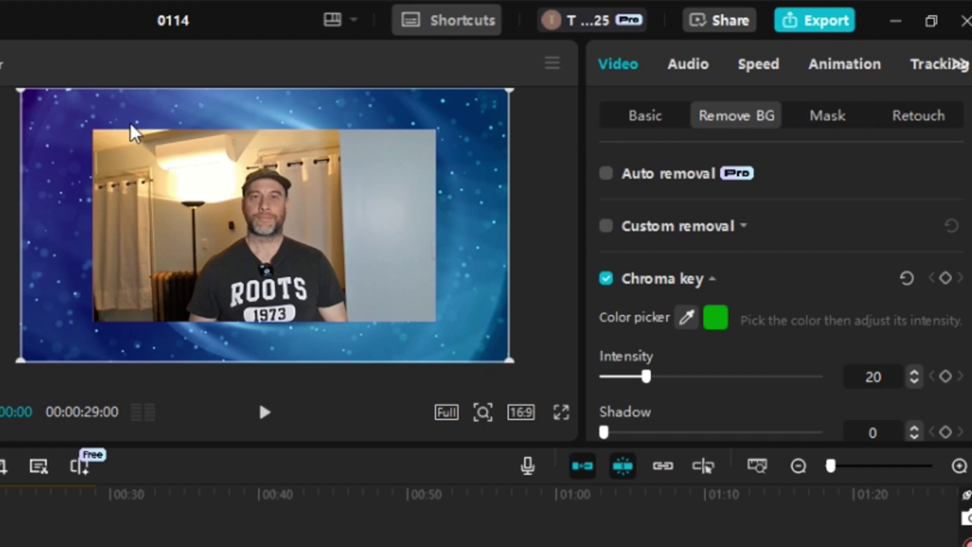
left_click(485, 414)
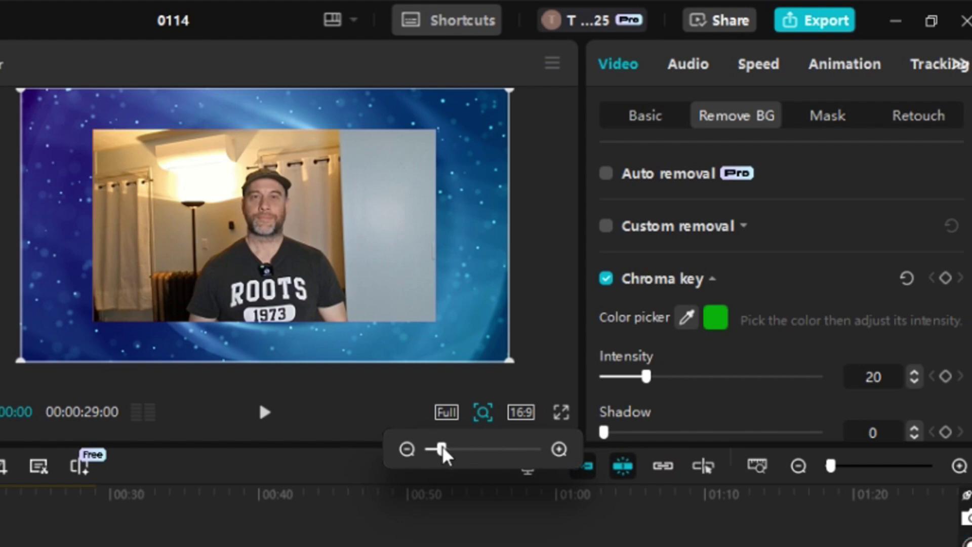
left_click_drag(442, 449, 475, 453)
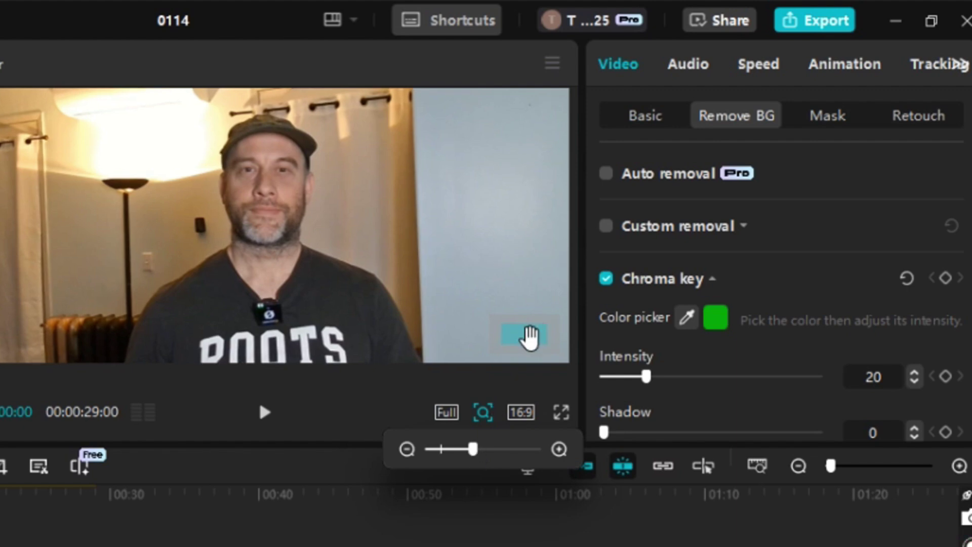
mouse_move(527, 336)
left_mouse_down()
mouse_move(527, 318)
mouse_move(469, 310)
mouse_move(467, 363)
mouse_move(545, 349)
mouse_move(549, 319)
mouse_move(512, 322)
mouse_move(521, 347)
mouse_move(531, 343)
left_mouse_up()
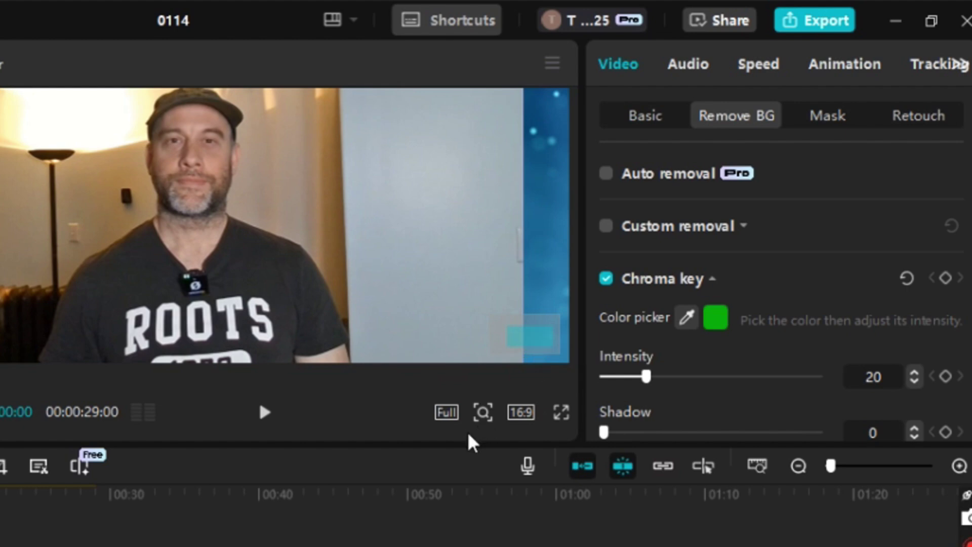
left_click(483, 412)
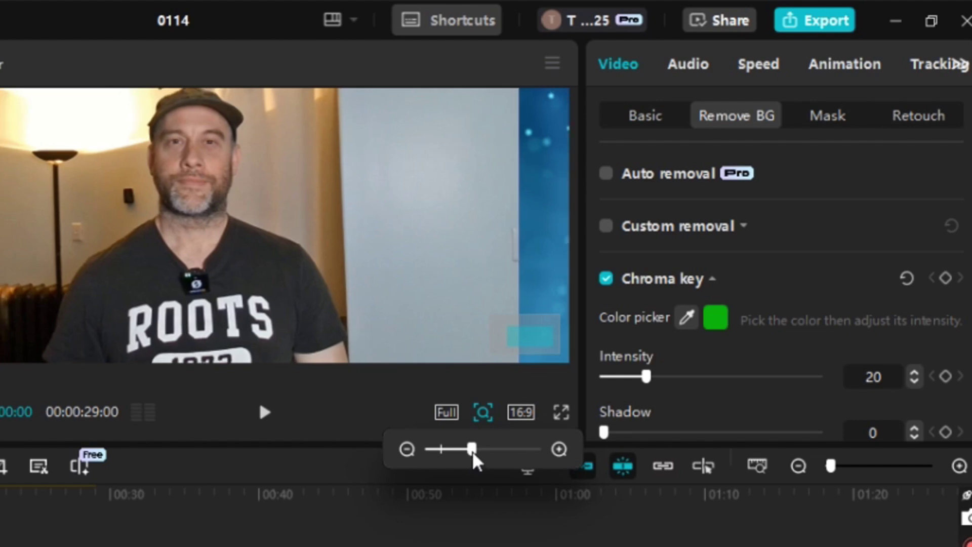
left_click_drag(476, 459, 449, 451)
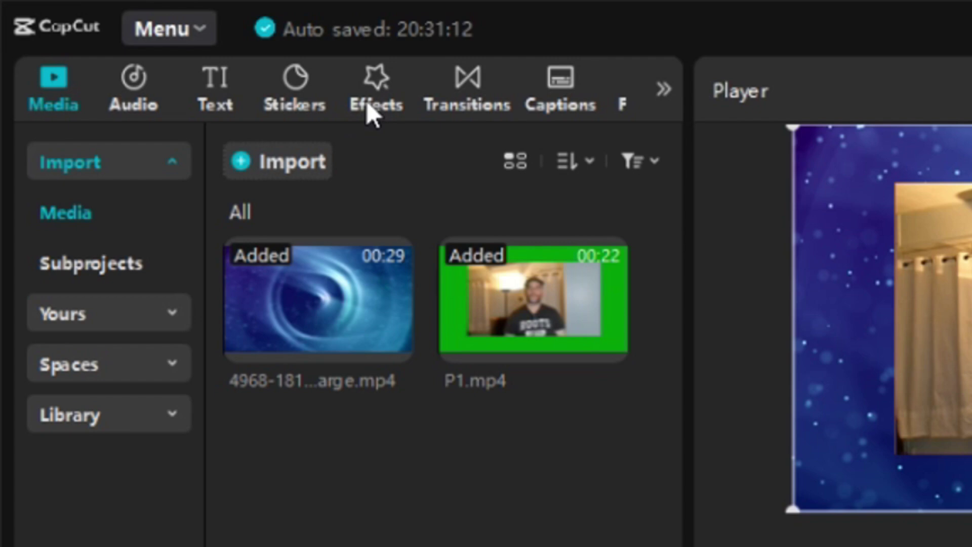
Search the effects library for 'player 3'
left_click(367, 107)
left_click(369, 156)
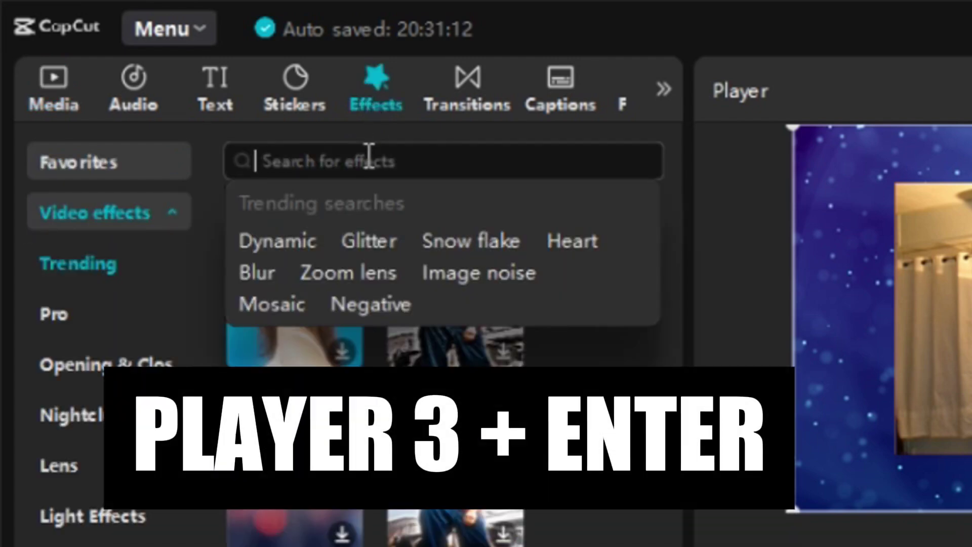
type("player 3")
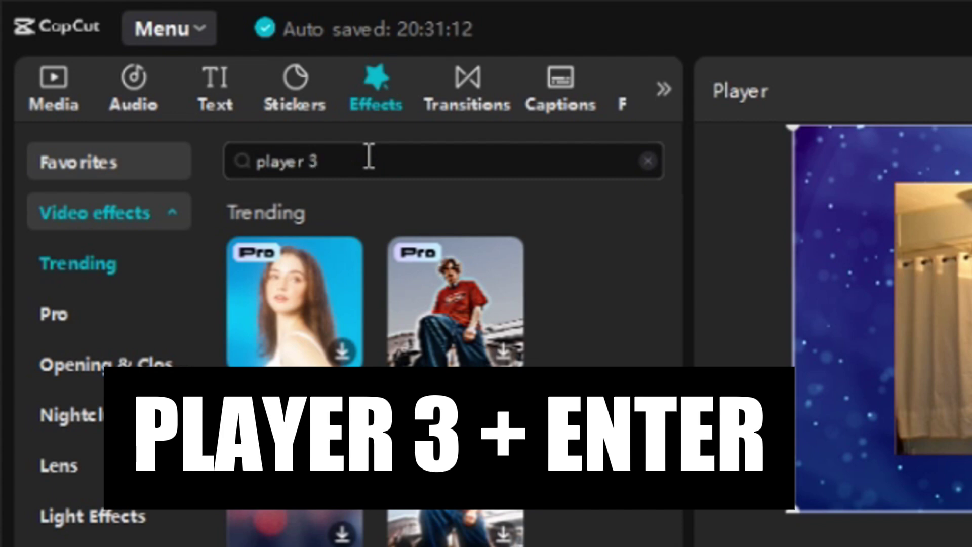
key("Return")
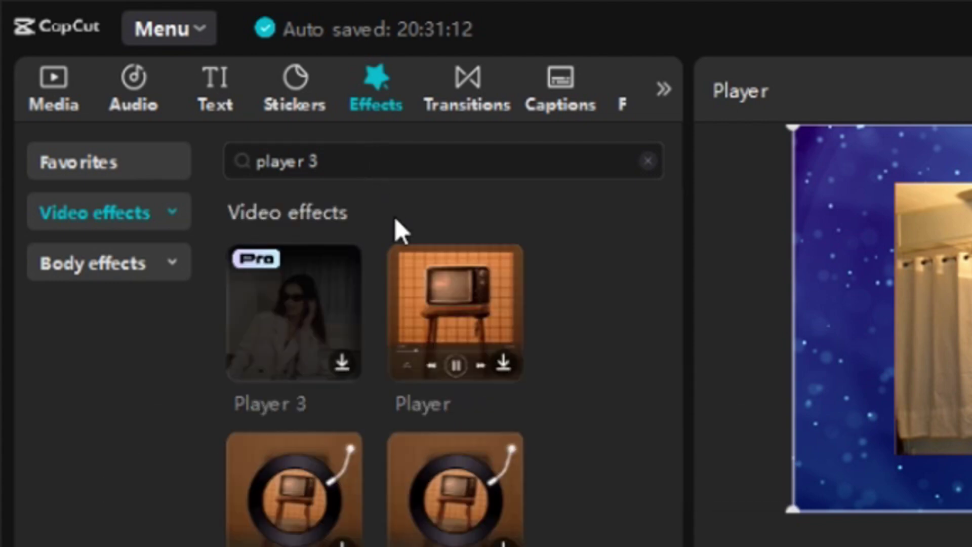
Drop the Player 3 effect onto the P1.mp4 clip and move the playhead to about four seconds
mouse_move(324, 315)
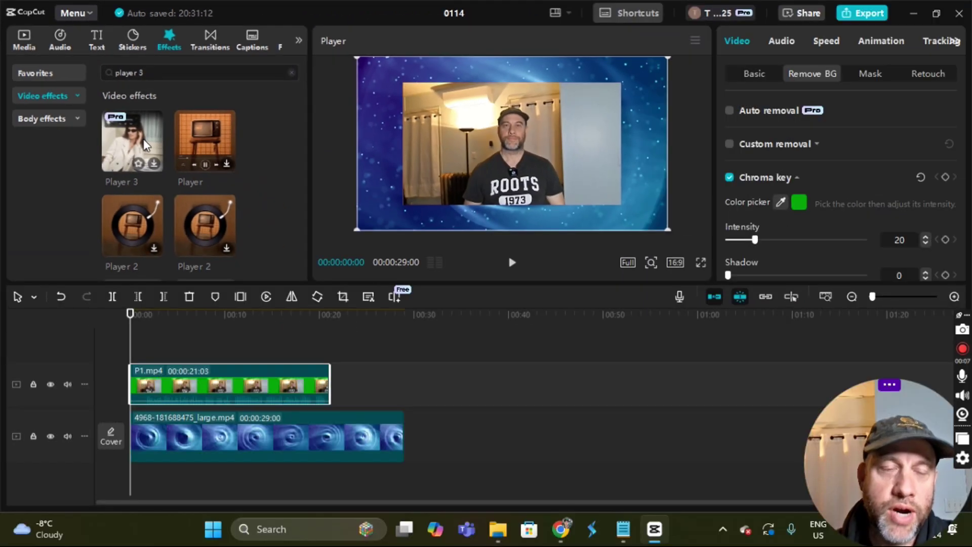
left_click_drag(146, 145, 190, 391)
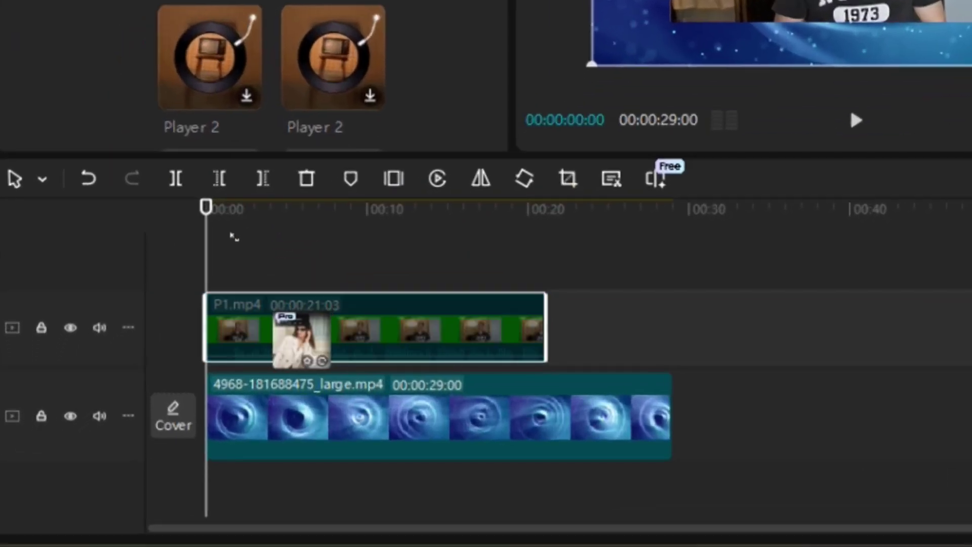
left_click_drag(302, 340, 246, 320)
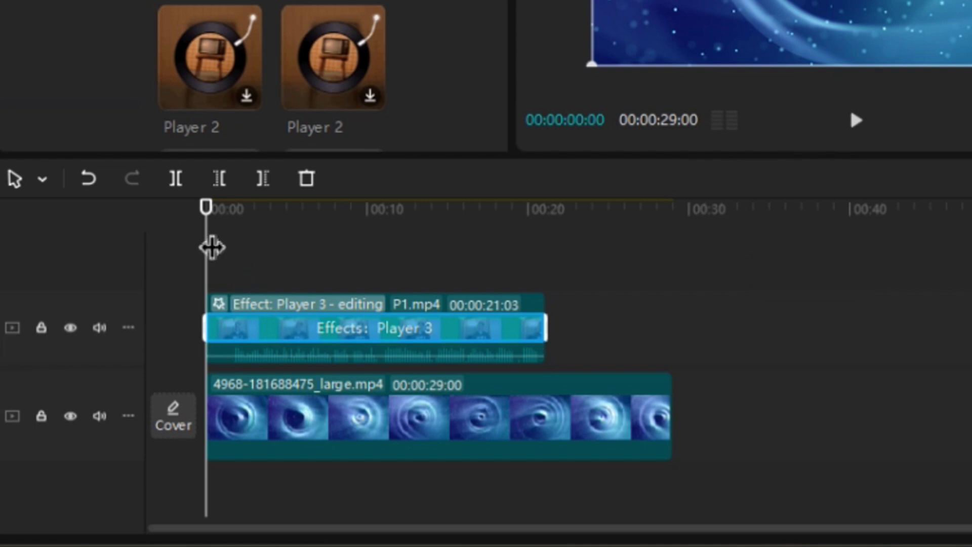
left_click_drag(219, 246, 303, 270)
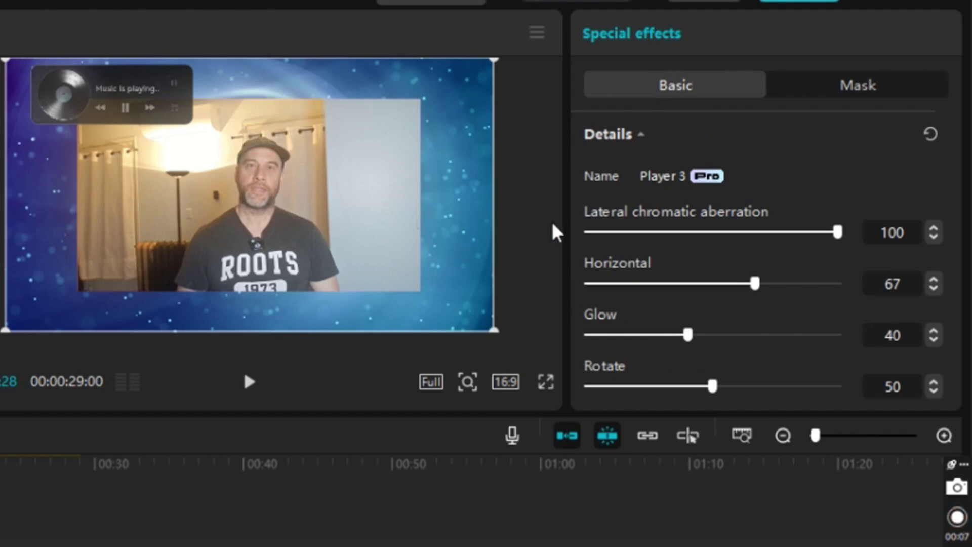
Set the Player 3 effect's Glow and Texture to 0 and raise Rotate to 100
scroll(643, 222, "down", 2)
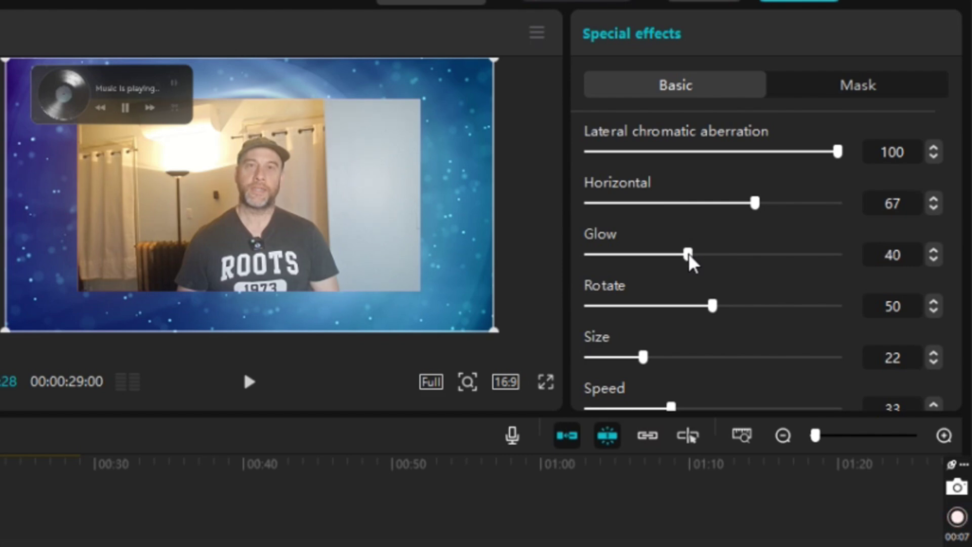
left_click_drag(689, 253, 547, 247)
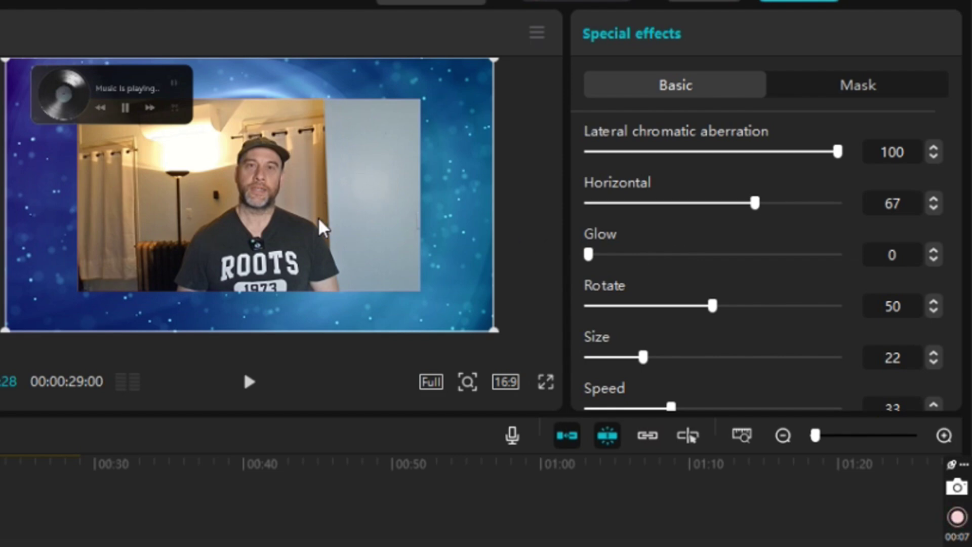
scroll(696, 264, "down", 4)
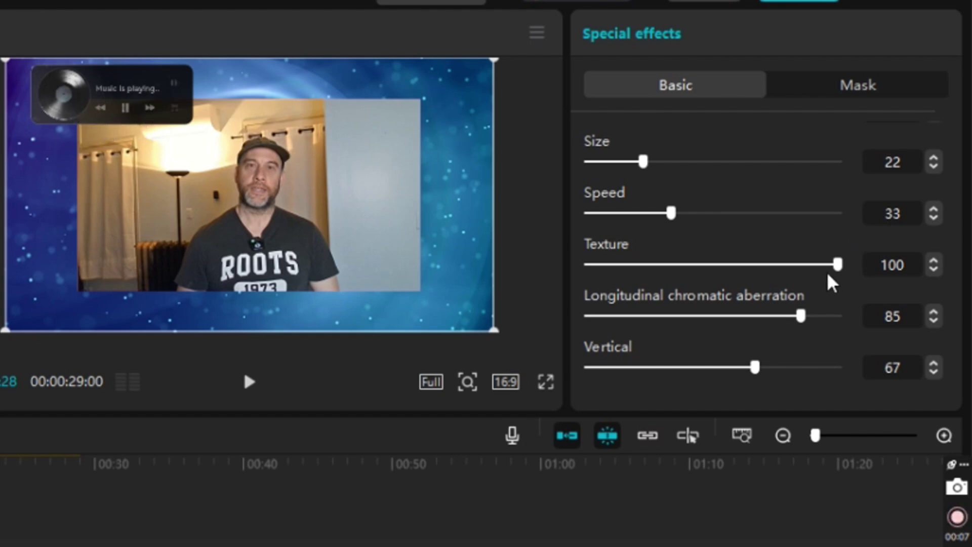
left_click_drag(835, 268, 511, 264)
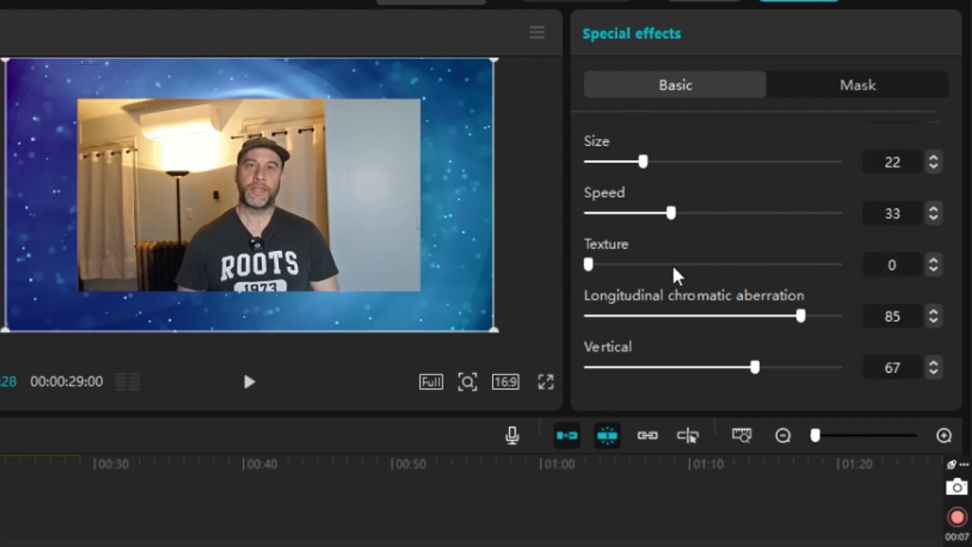
scroll(678, 276, "up", 3)
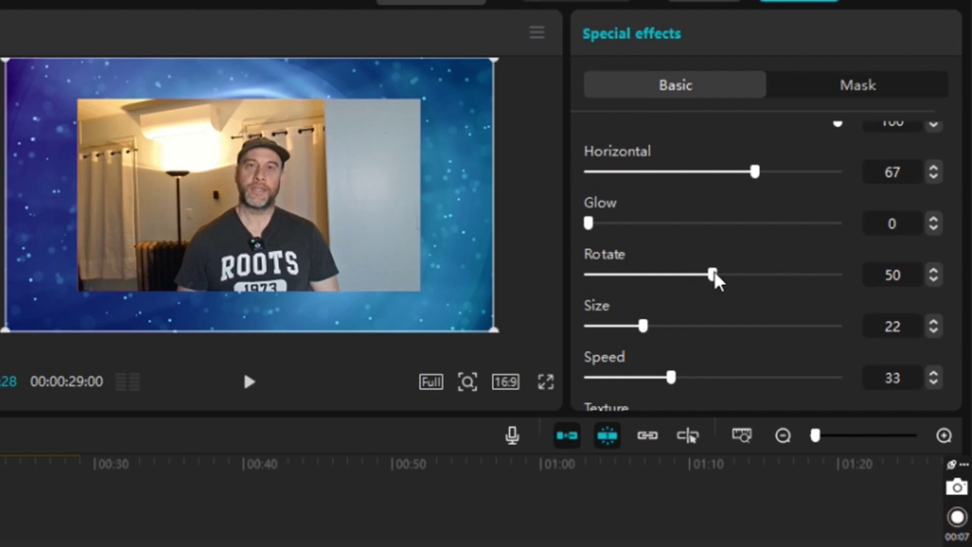
left_click_drag(716, 276, 857, 309)
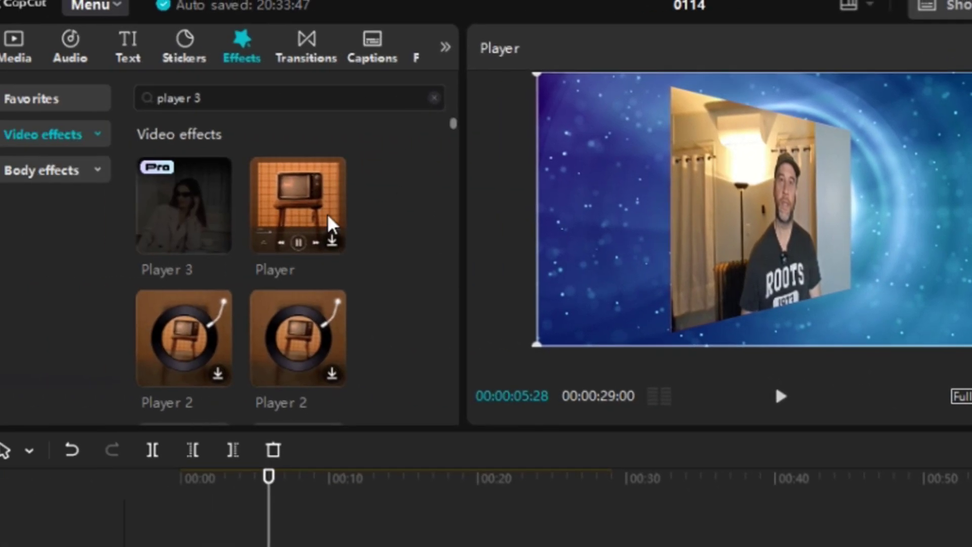
Delete the stray Player 3 effect track and apply Player 3 again onto P1.mp4
mouse_move(197, 213)
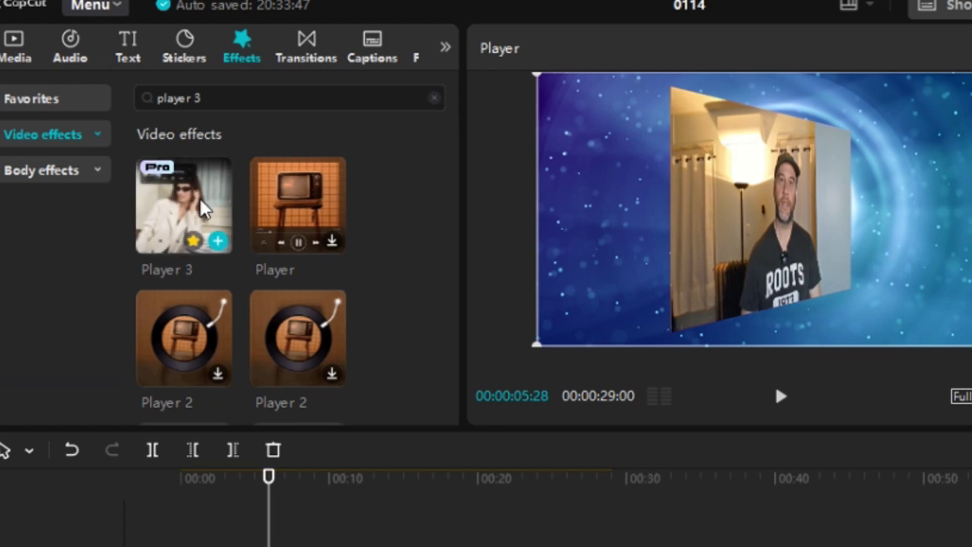
left_click_drag(202, 207, 320, 546)
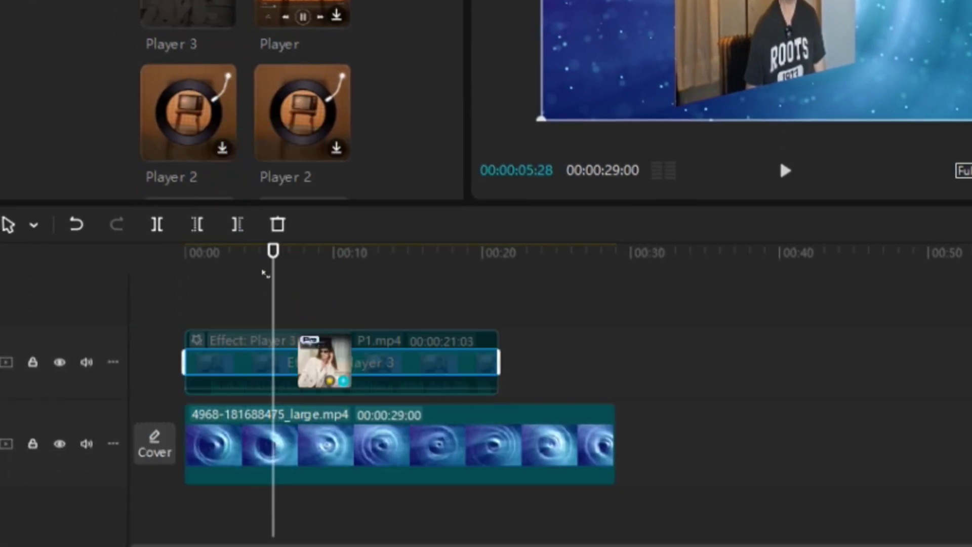
left_click_drag(266, 273, 626, 501)
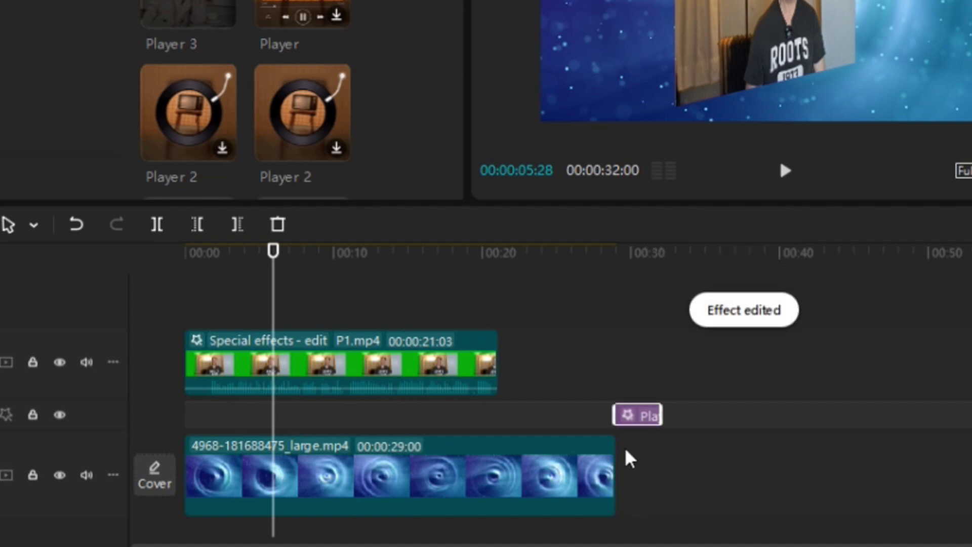
right_click(630, 416)
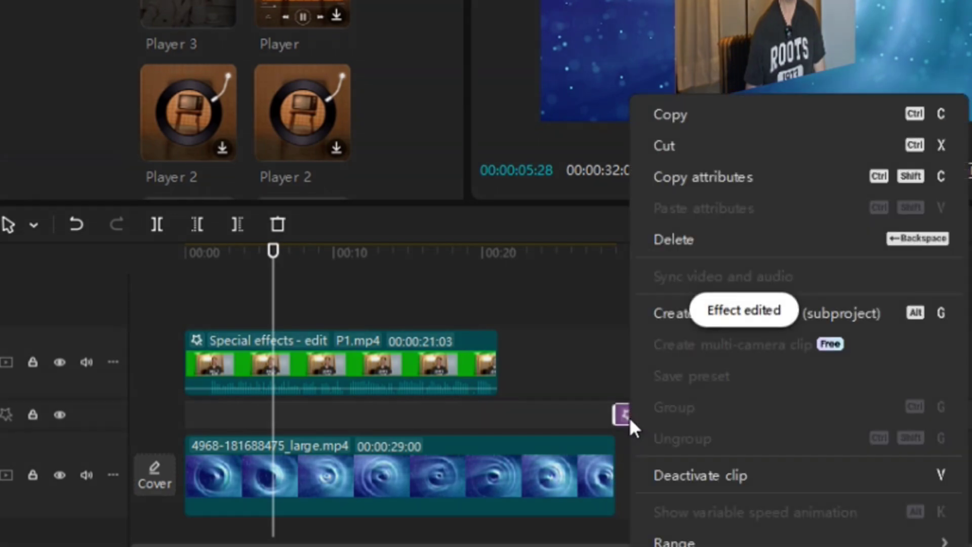
left_click(693, 237)
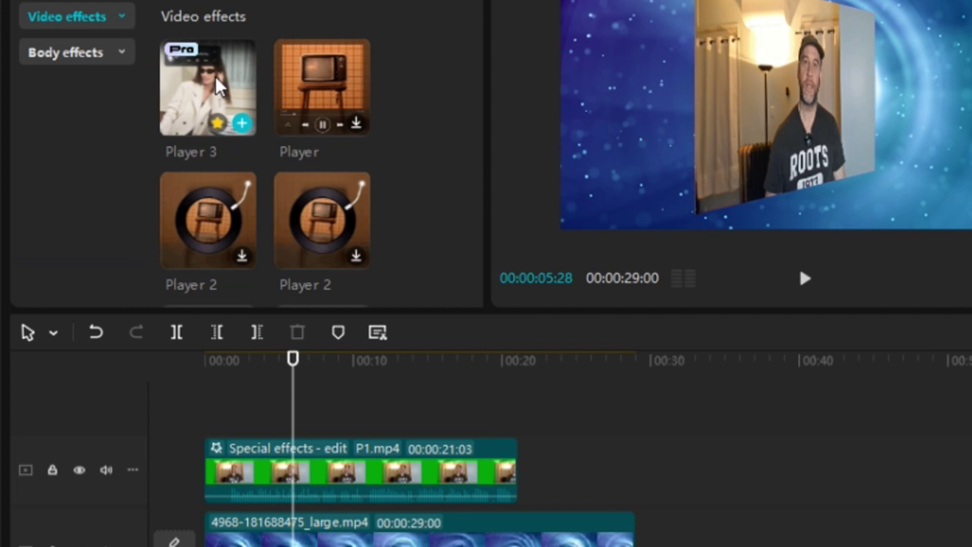
left_click_drag(218, 86, 261, 463)
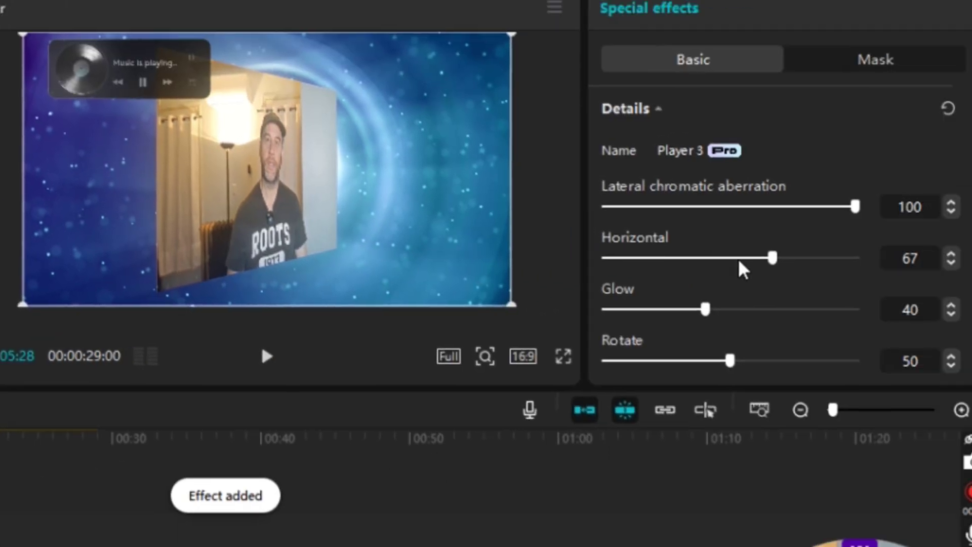
Set the new Player 3 effect to Glow 0, Texture 0 and Rotate 63
left_click_drag(705, 310, 544, 324)
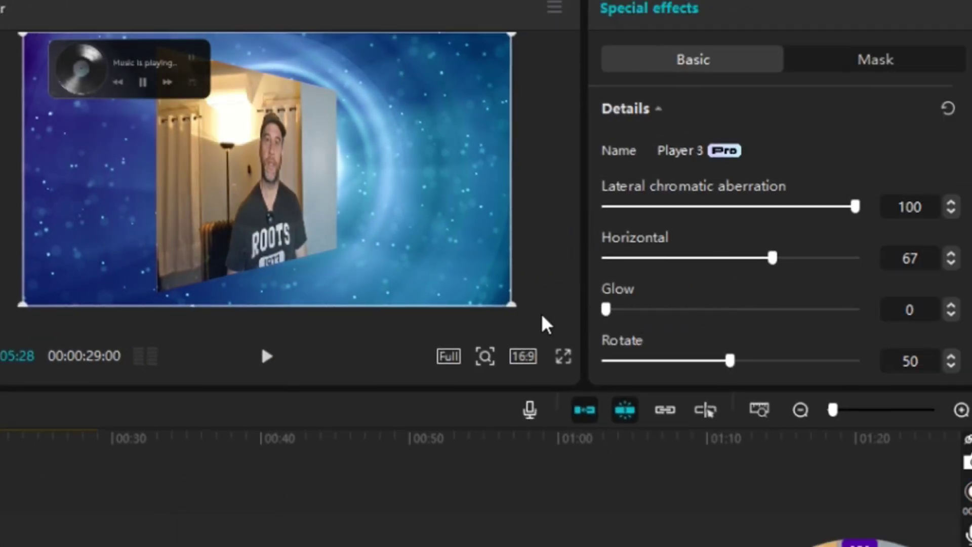
scroll(633, 266, "down", 5)
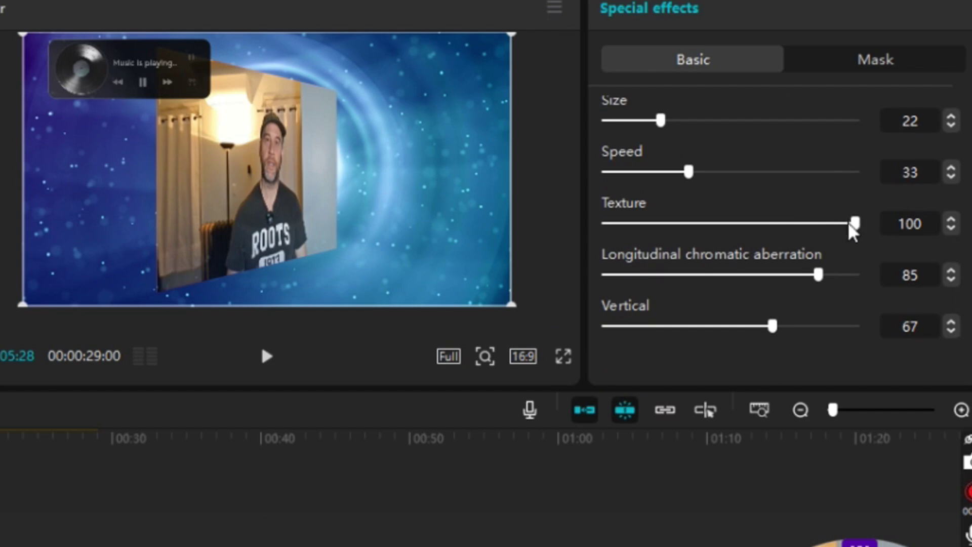
left_click_drag(856, 228, 538, 233)
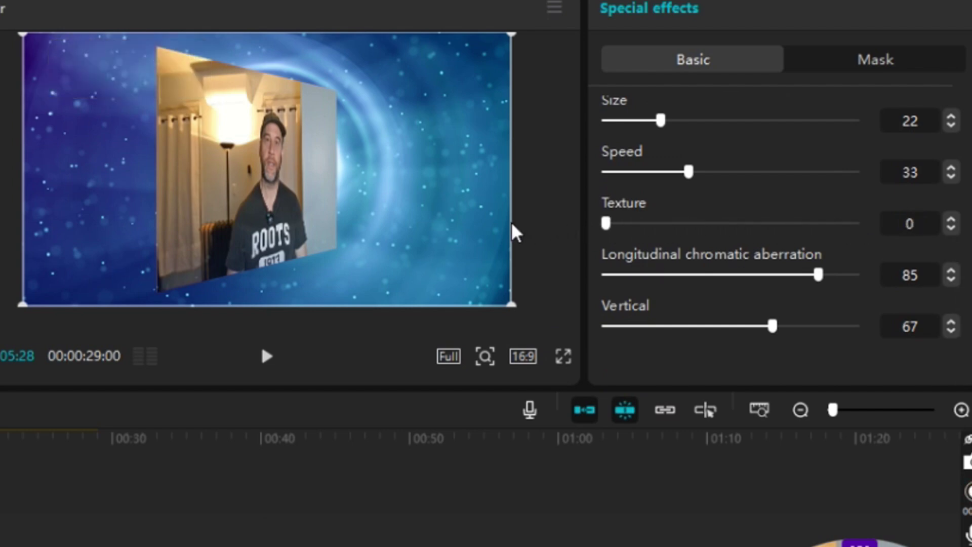
scroll(773, 219, "up", 4)
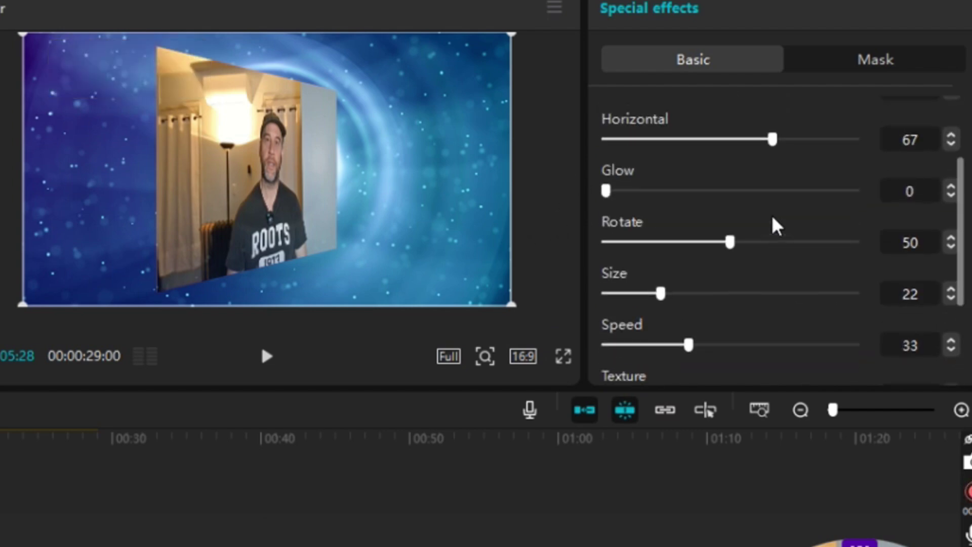
left_click_drag(745, 248, 763, 270)
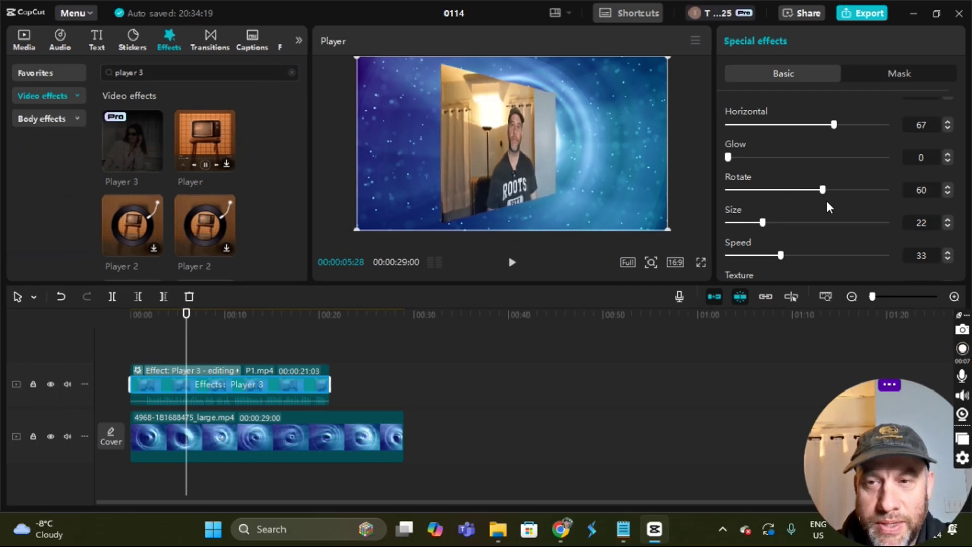
left_click_drag(829, 207, 834, 207)
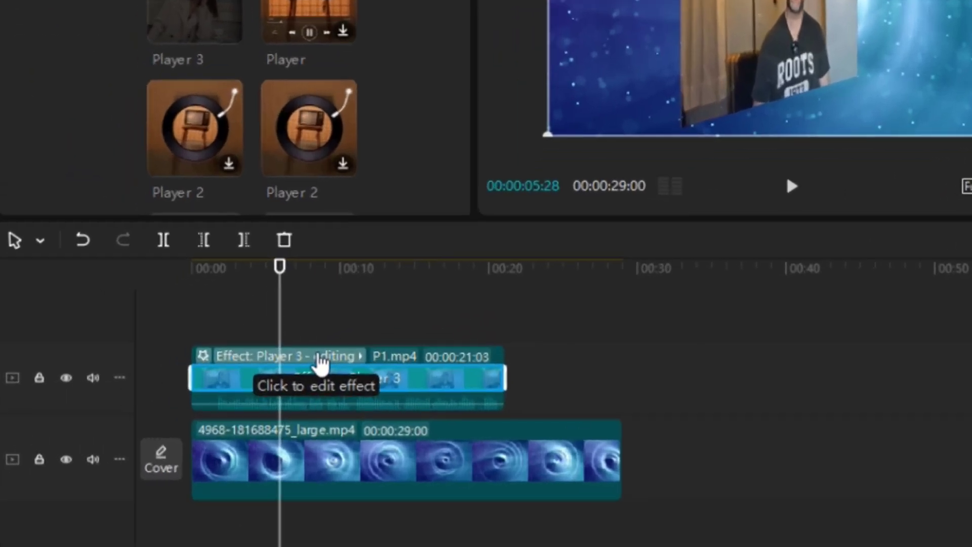
Delete the duplicate Player 3 effect from P1.mp4, keeping the rotate-63 one selected
left_click(211, 376)
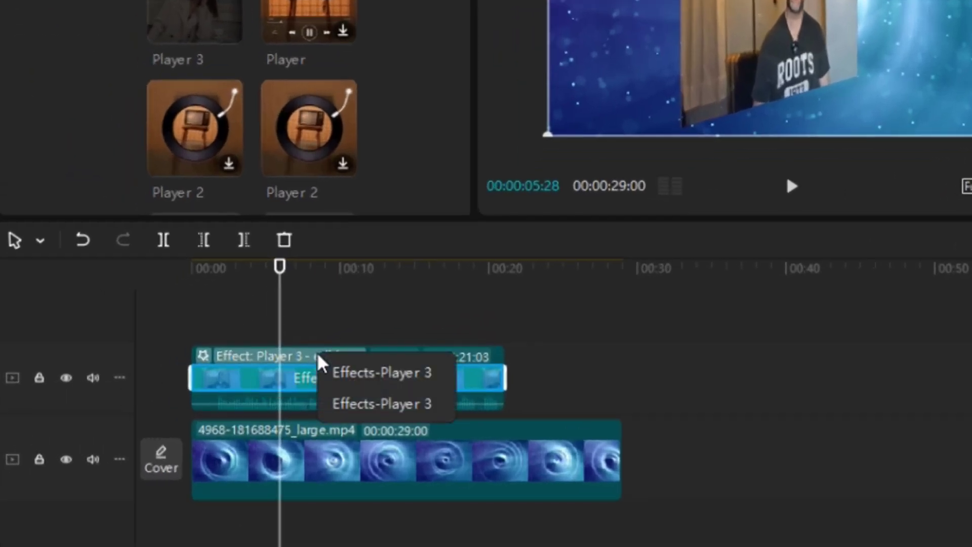
left_click(388, 413)
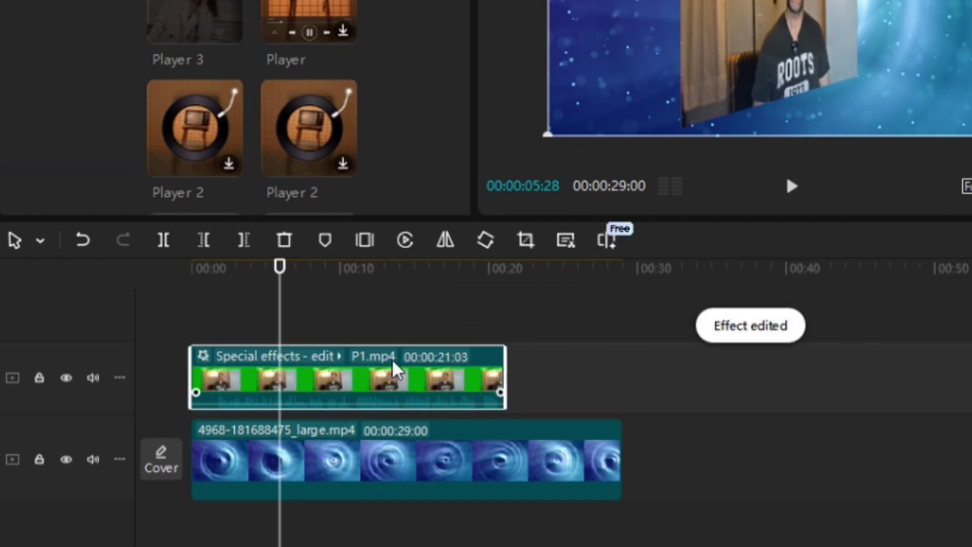
left_click(327, 362)
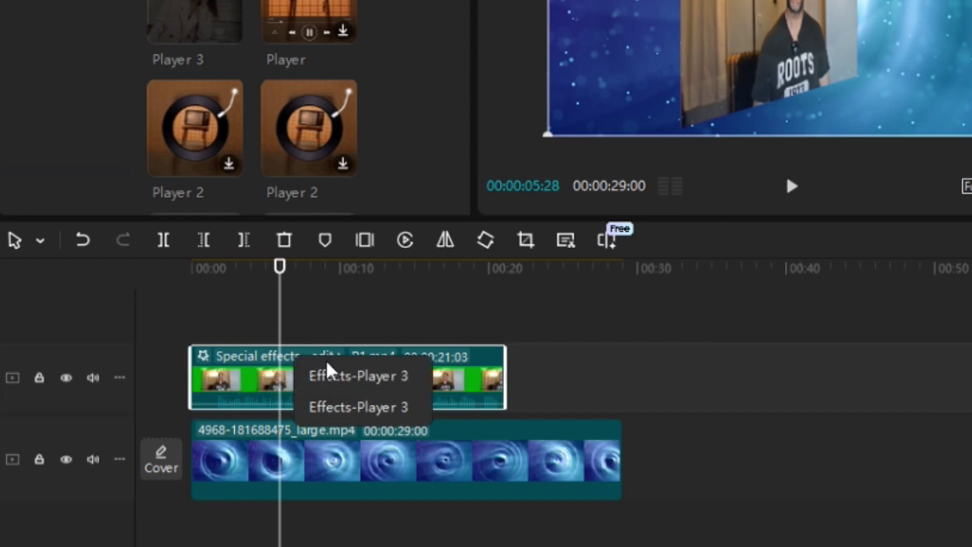
left_click(372, 385)
right_click(375, 398)
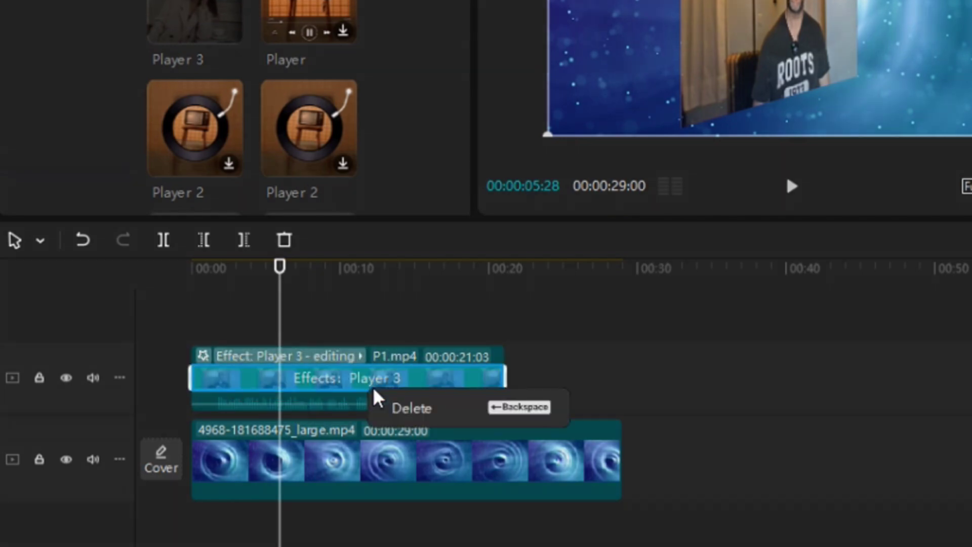
left_click(400, 408)
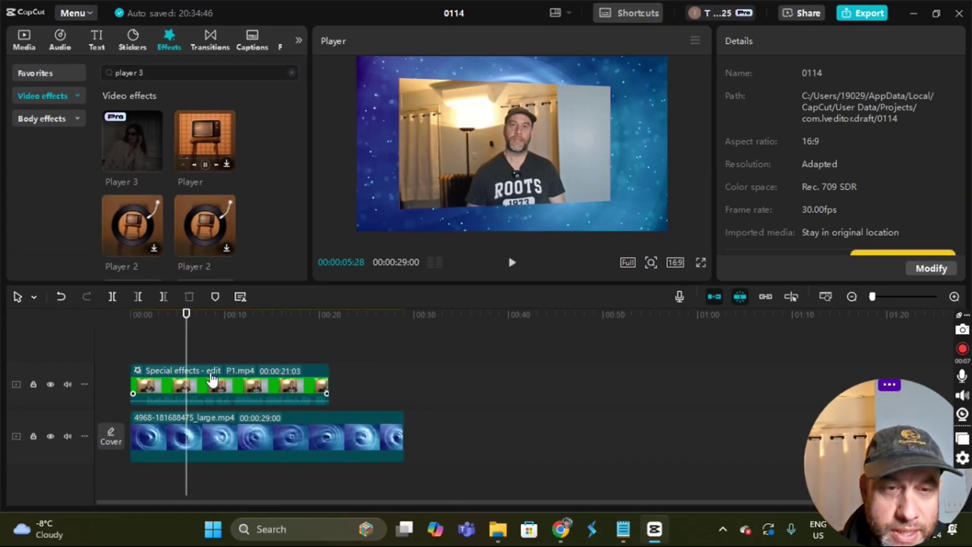
left_click(213, 385)
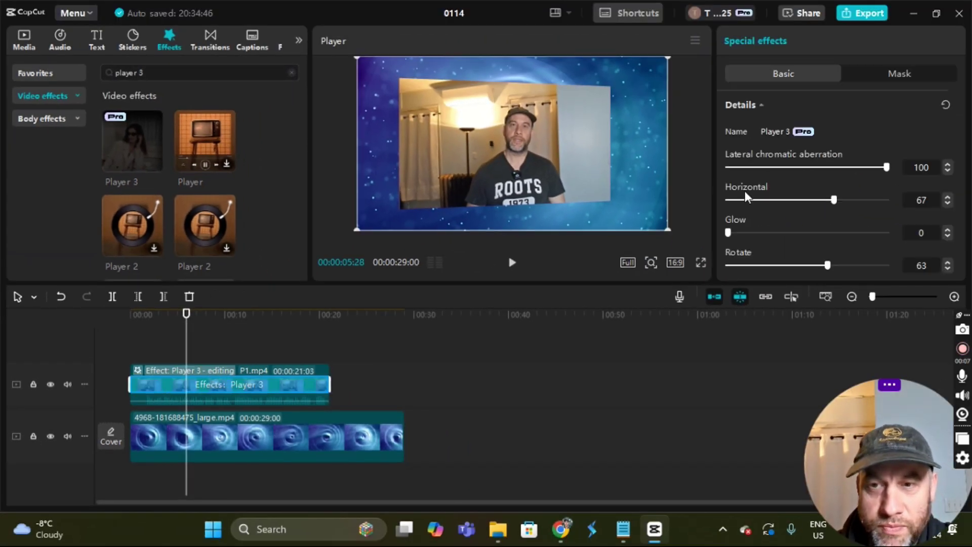
scroll(822, 243, "down", 3)
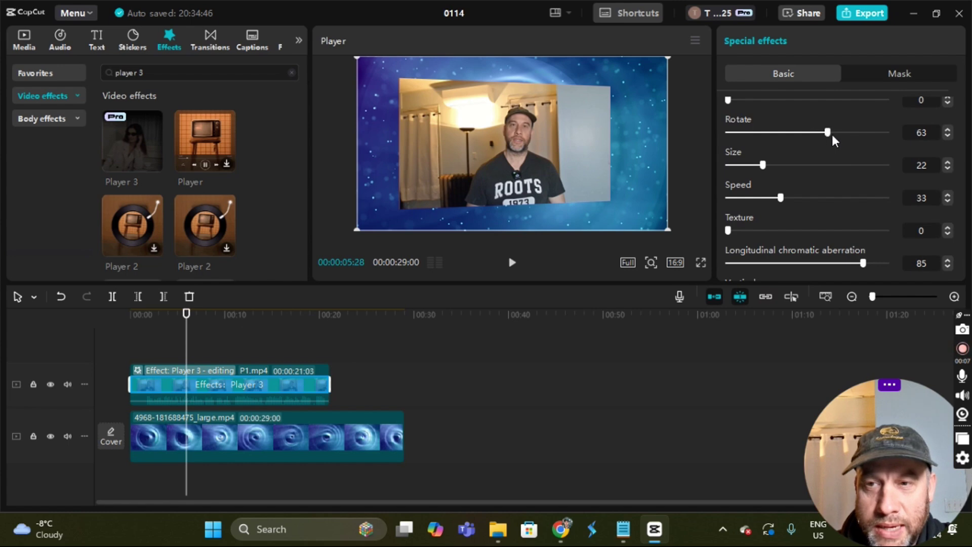
Raise the Player 3 rotation from 63 to 76 and return the playhead to the start
left_click_drag(833, 136, 849, 140)
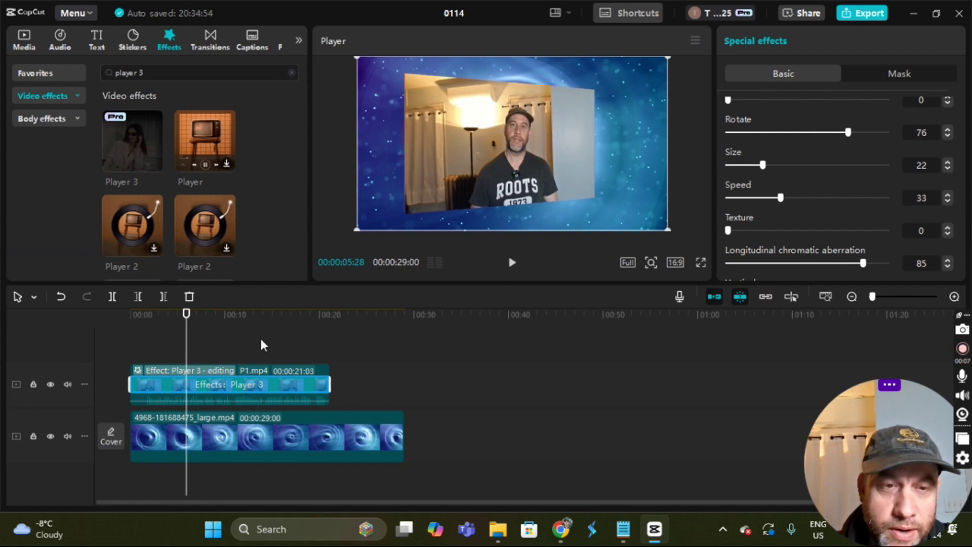
left_click_drag(179, 349, 118, 336)
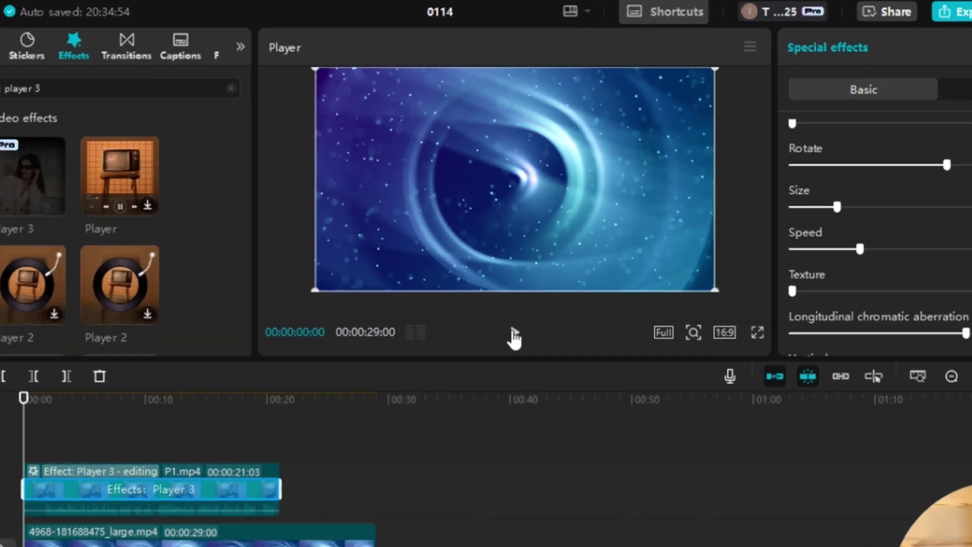
left_click(513, 265)
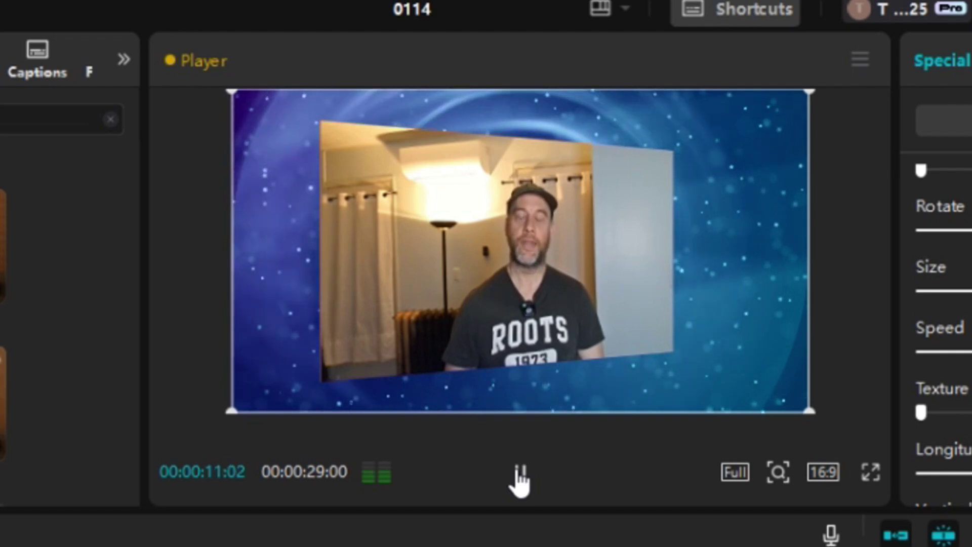
left_click(520, 476)
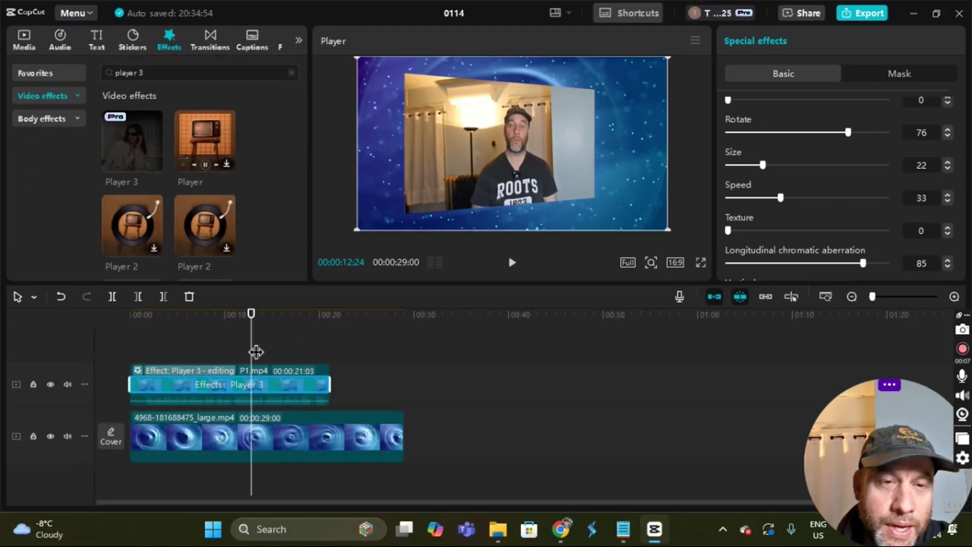
left_click_drag(256, 351, 125, 353)
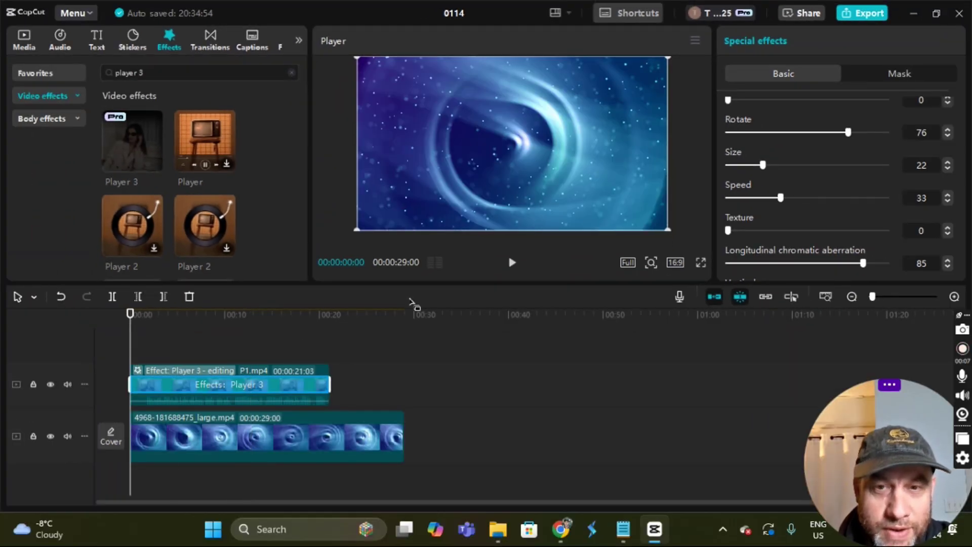
left_click(513, 266)
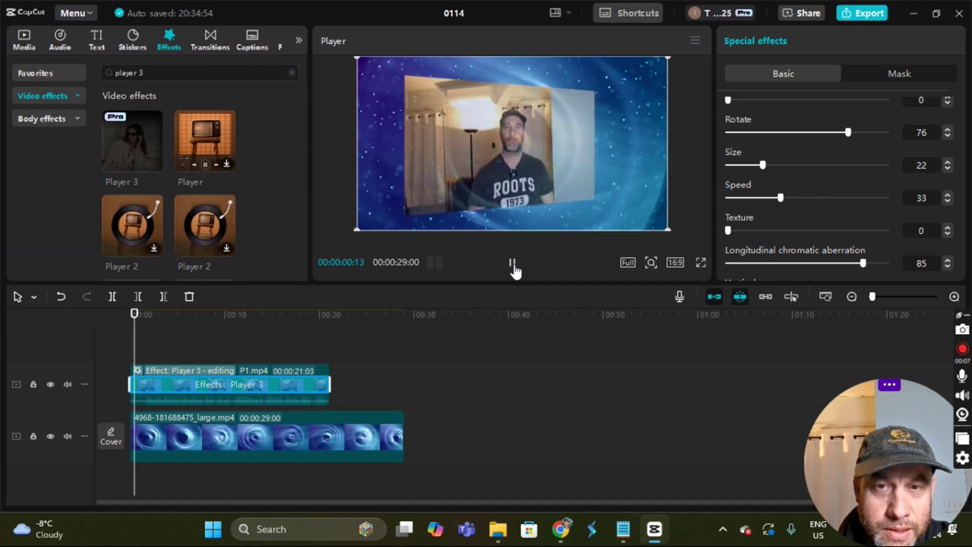
left_click(513, 265)
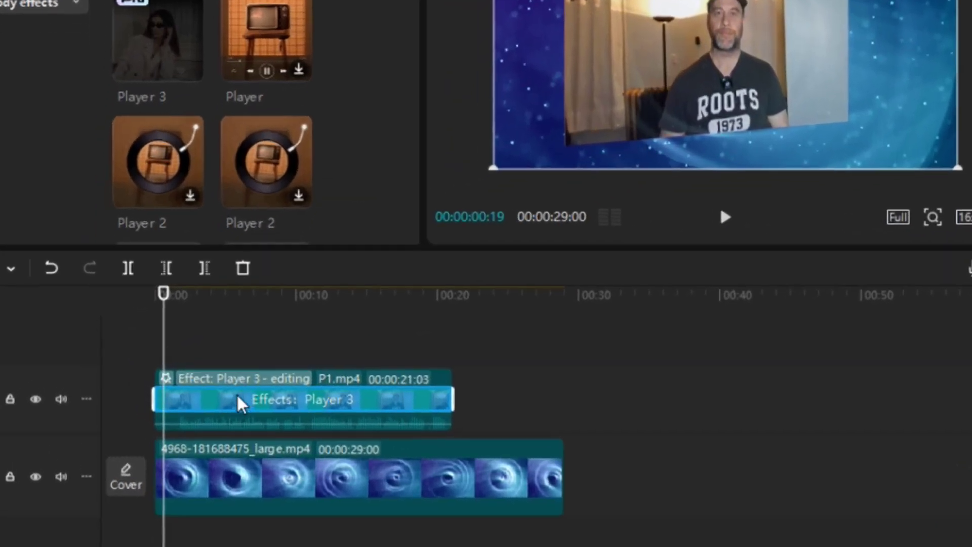
Combine P1.mp4 and its Player 3 effect into a compound clip
right_click(189, 385)
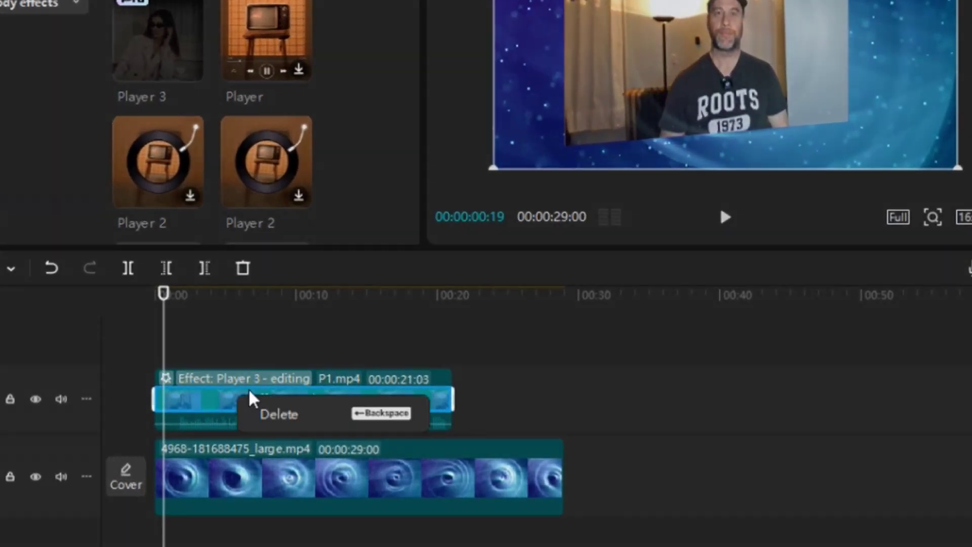
left_click(339, 326)
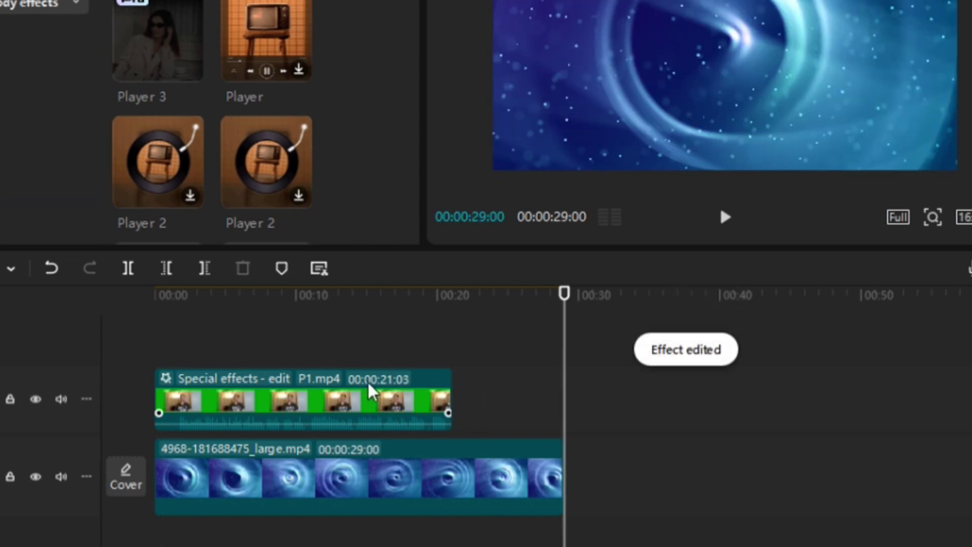
right_click(257, 397)
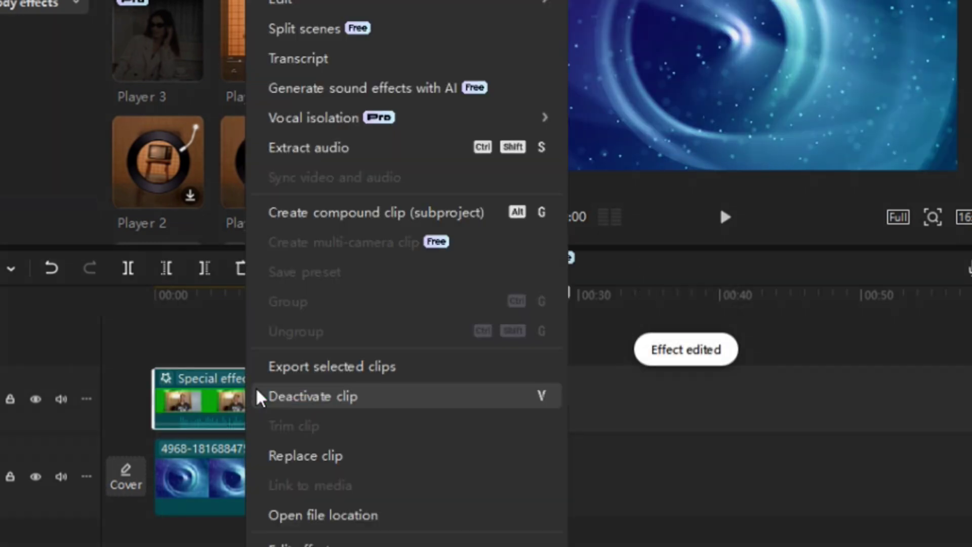
left_click(319, 212)
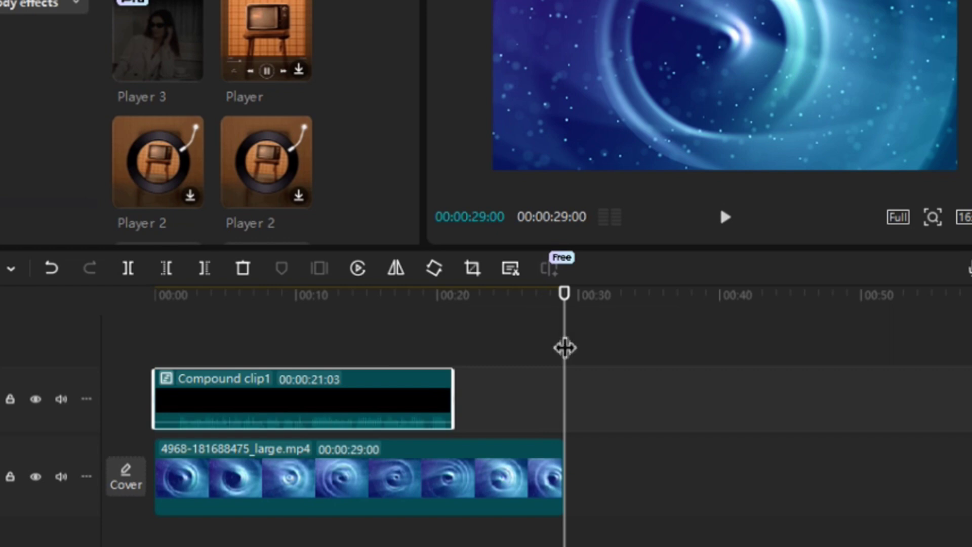
Trim the compound clip's start at the playhead, shortening it to 20:08
left_click_drag(559, 348, 172, 347)
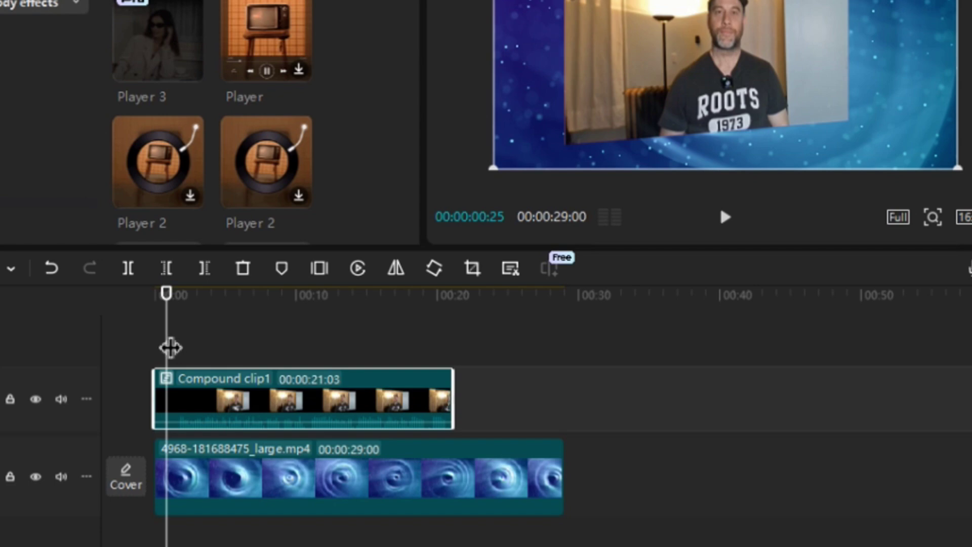
mouse_move(169, 343)
left_mouse_down()
mouse_move(156, 340)
mouse_move(182, 343)
mouse_move(173, 346)
left_mouse_up()
left_click(126, 271)
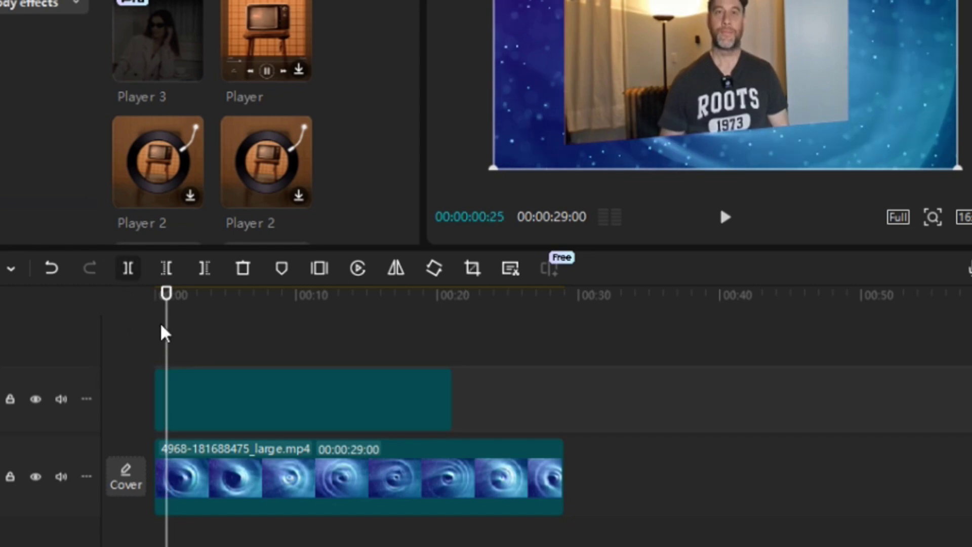
Delete Compound clip1 from the timeline and rewind the playhead to 00:00
right_click(159, 399)
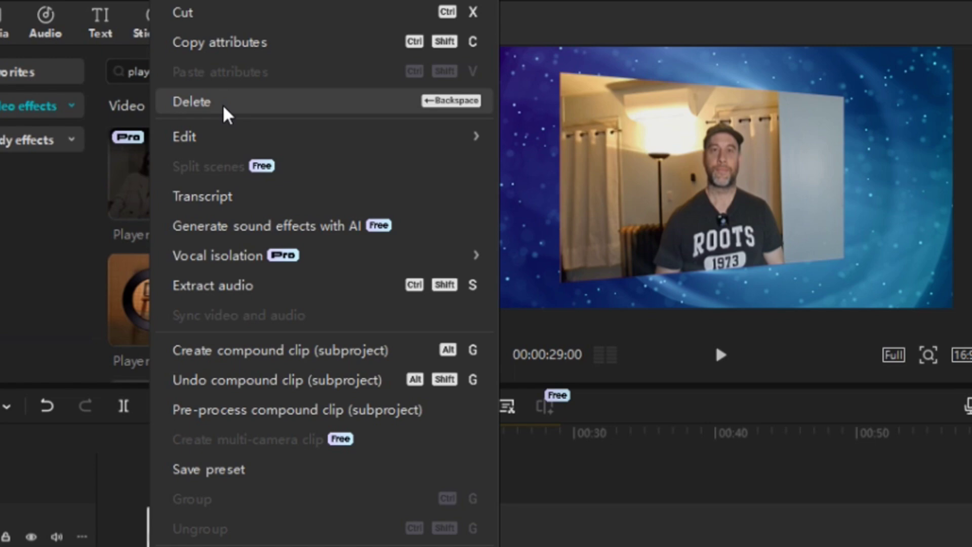
left_click(225, 104)
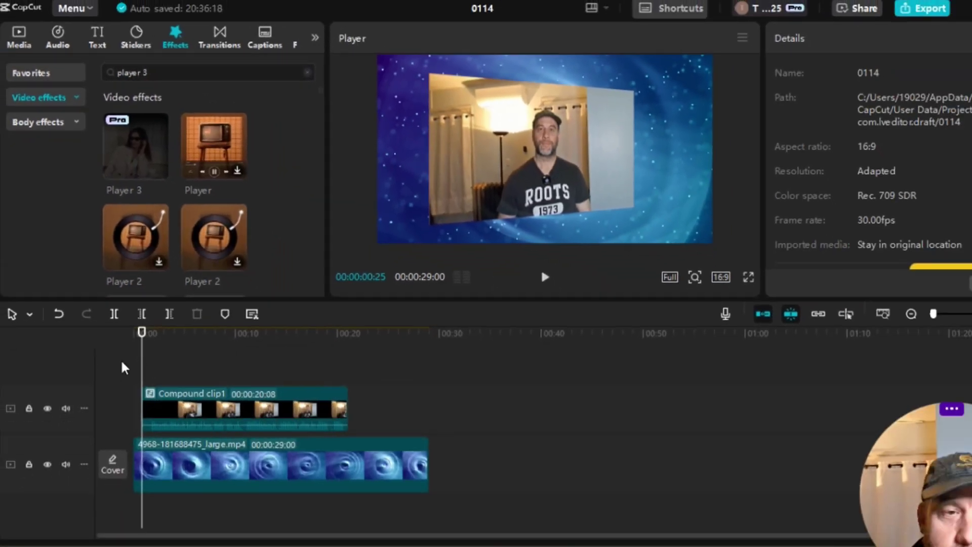
left_click_drag(123, 368, 159, 341)
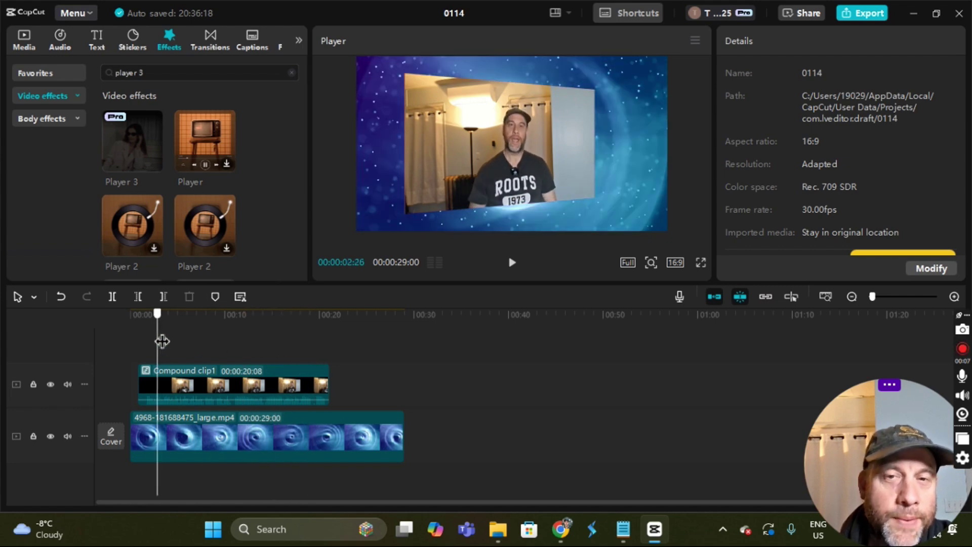
left_click(251, 396)
left_click(244, 387)
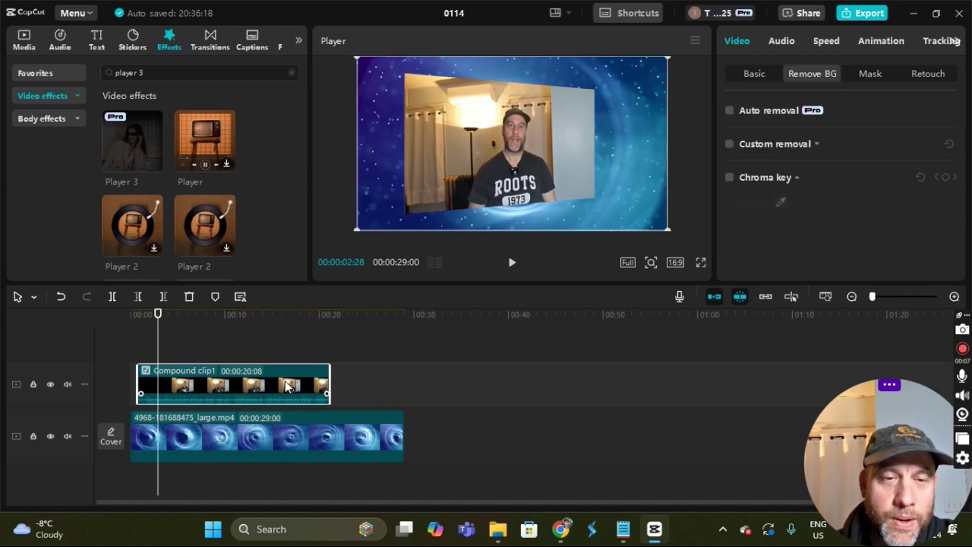
right_click(252, 390)
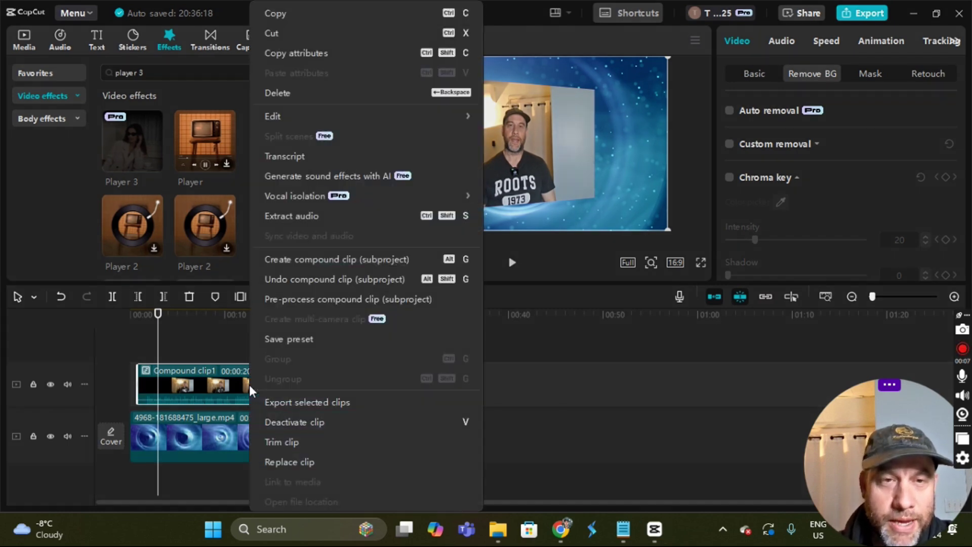
left_click(313, 96)
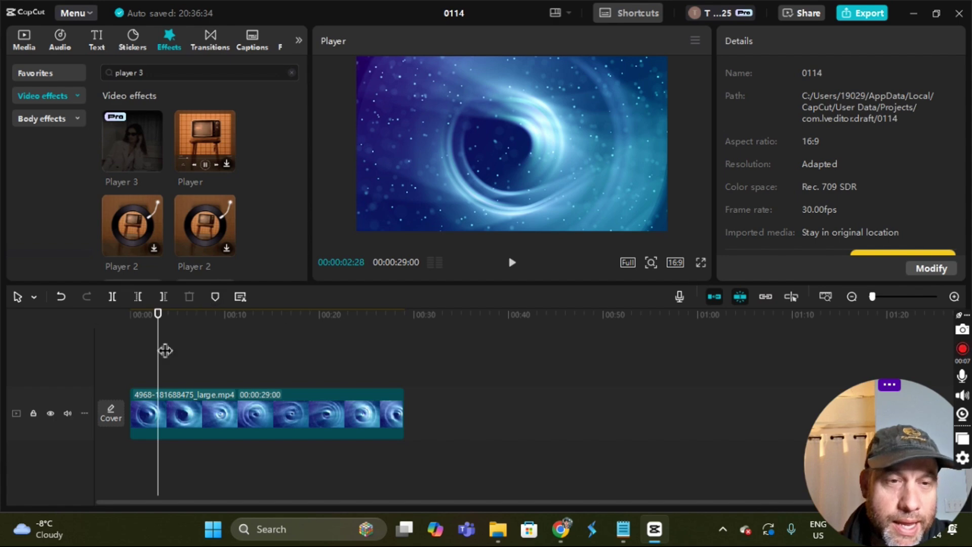
left_click_drag(154, 350, 129, 339)
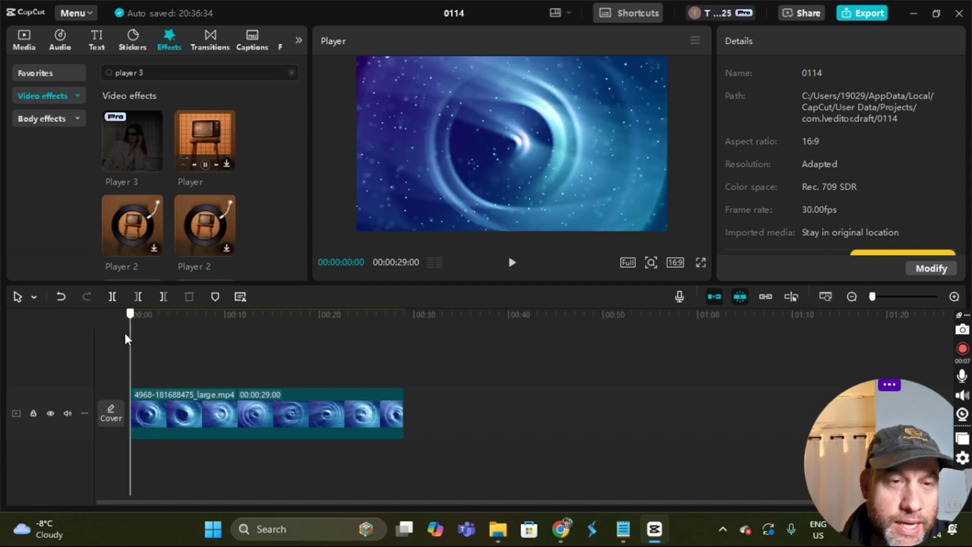
Import P2.mp4 and place it on a track above the galaxy swirl video
left_click(29, 48)
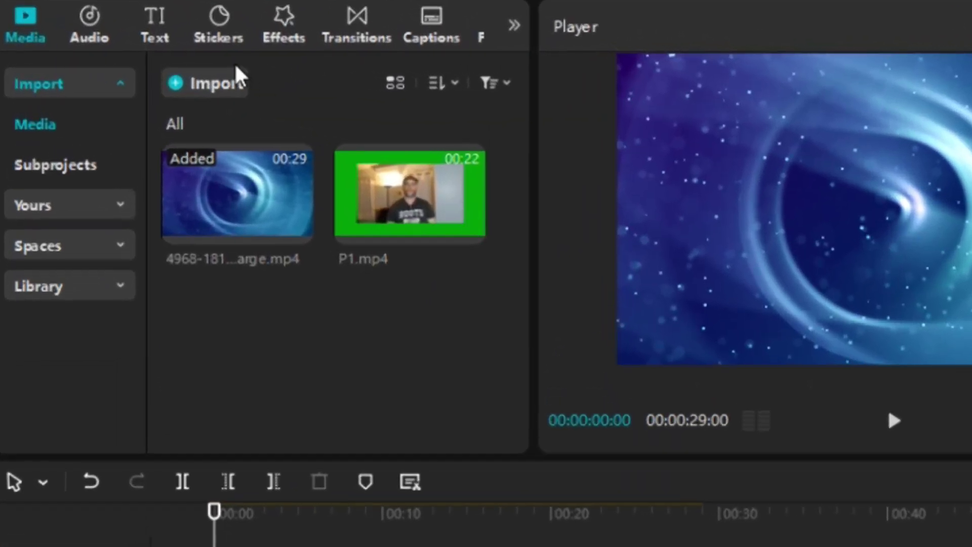
left_click(128, 71)
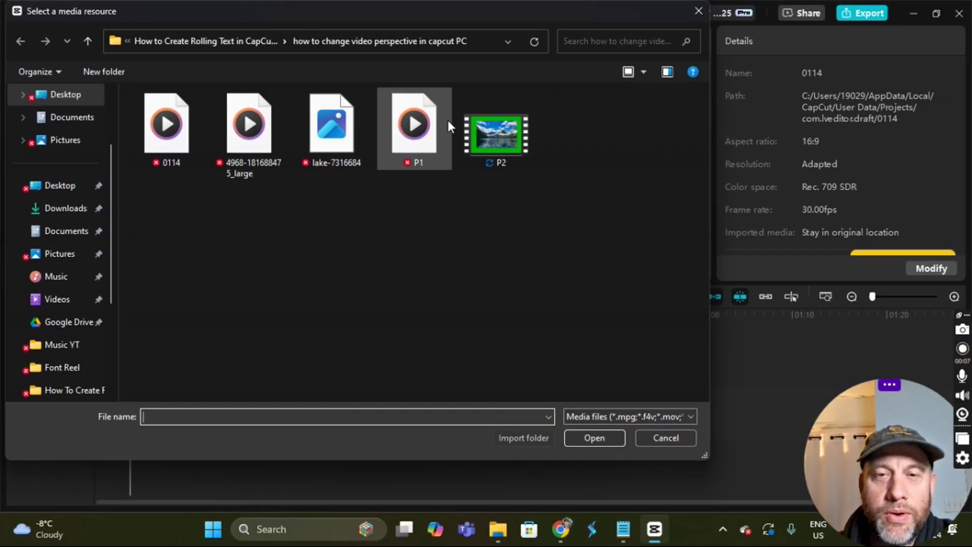
left_click(489, 132)
left_click(610, 436)
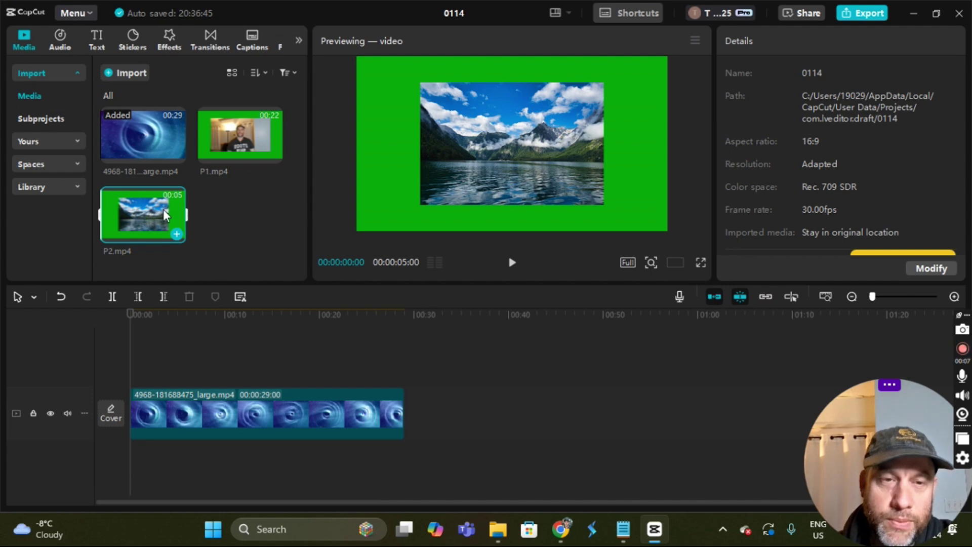
left_click_drag(164, 215, 137, 373)
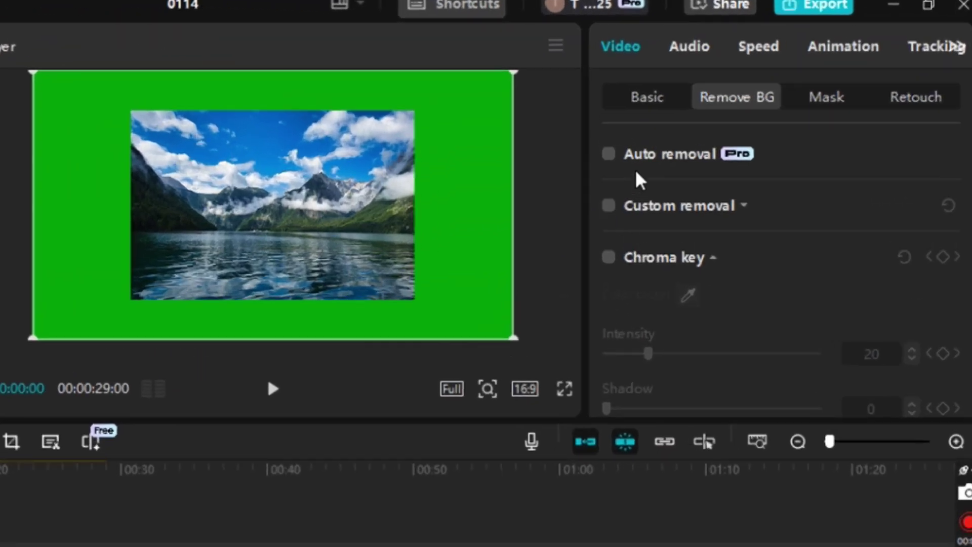
Enable chroma key on P2 and sample its green backdrop with the colour picker
left_click(648, 98)
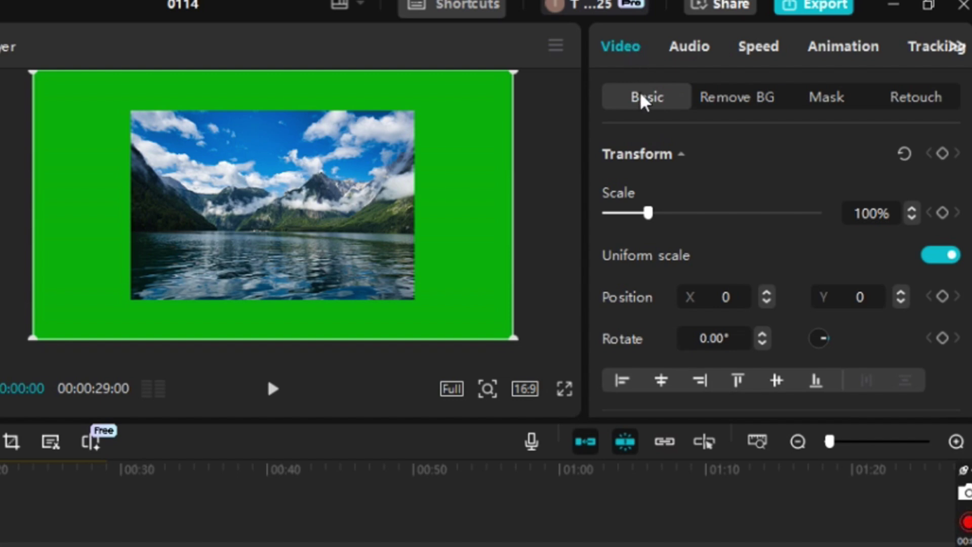
left_click(739, 99)
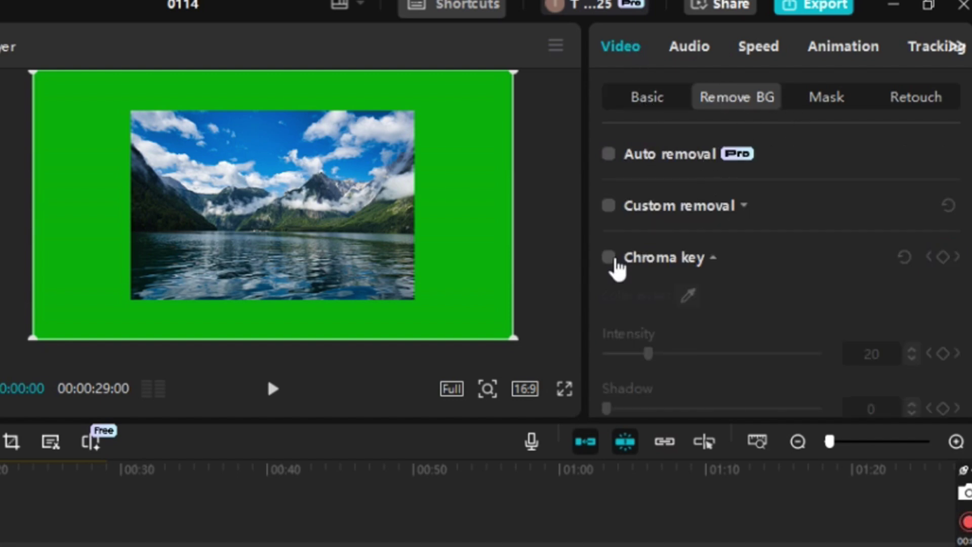
left_click(609, 257)
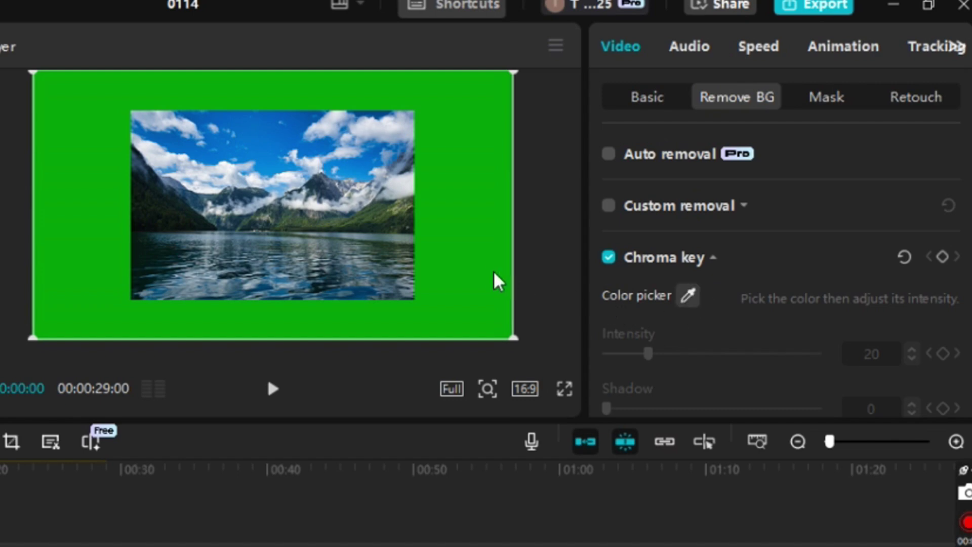
left_click(688, 295)
left_click_drag(509, 269, 486, 231)
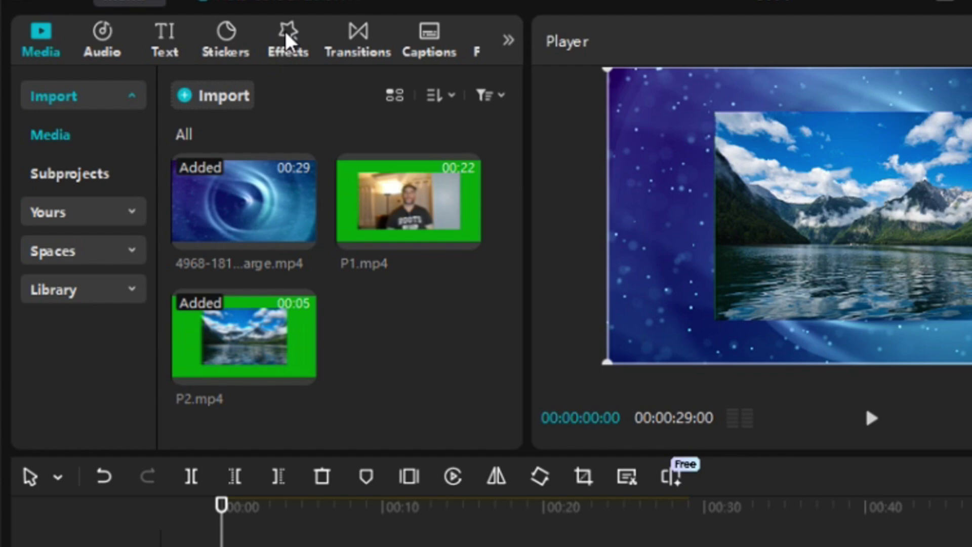
Search the effects for 'player 3' and drop Player 3 onto the P2.mp4 clip
left_click(169, 37)
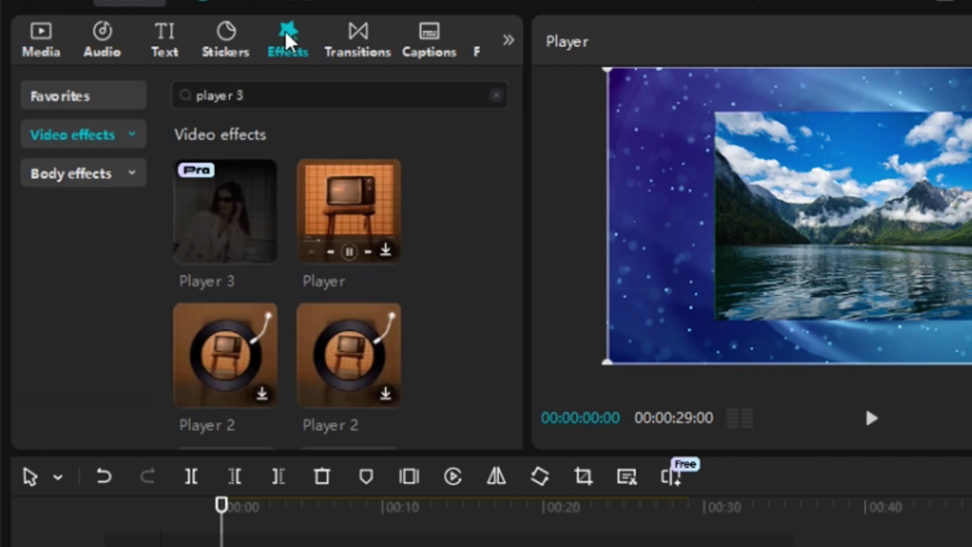
left_click(294, 95)
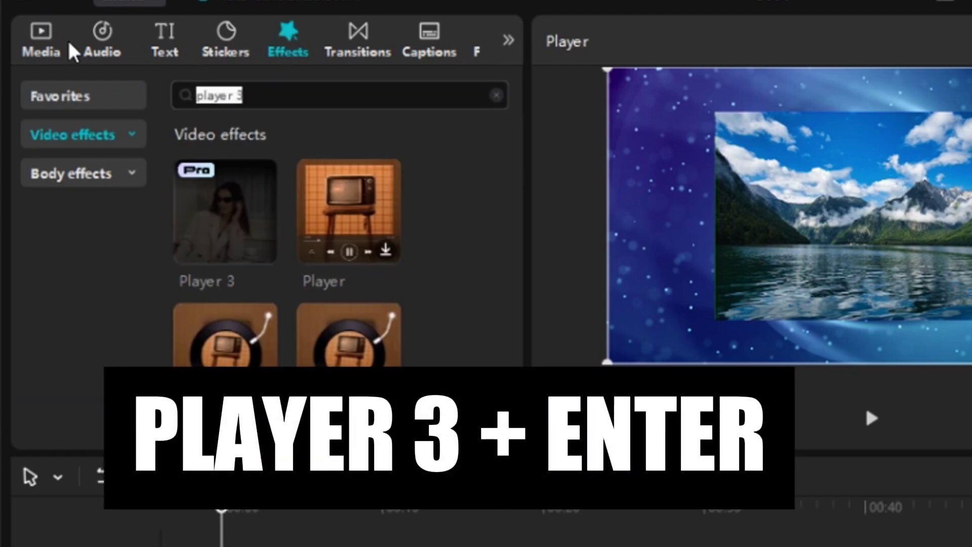
type("pl")
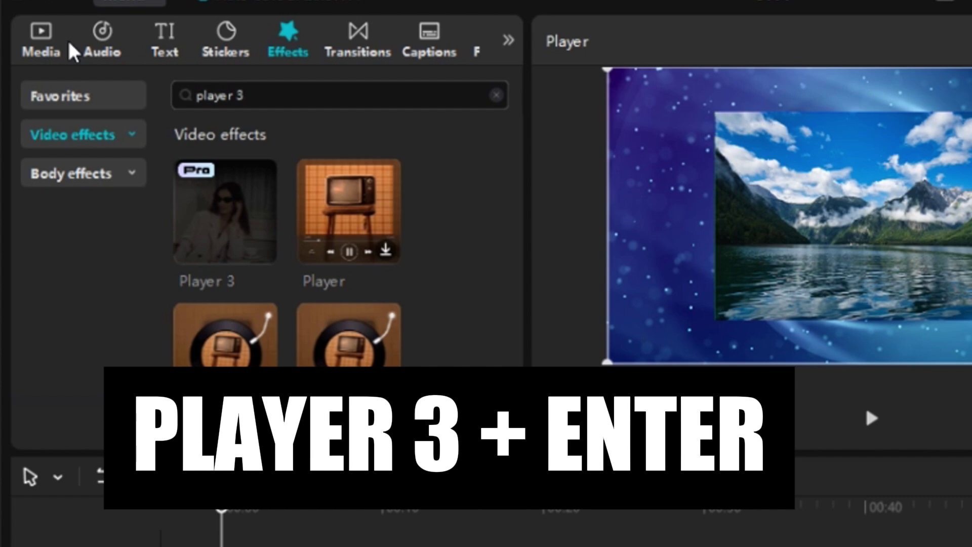
type("ayer 3")
key("Return")
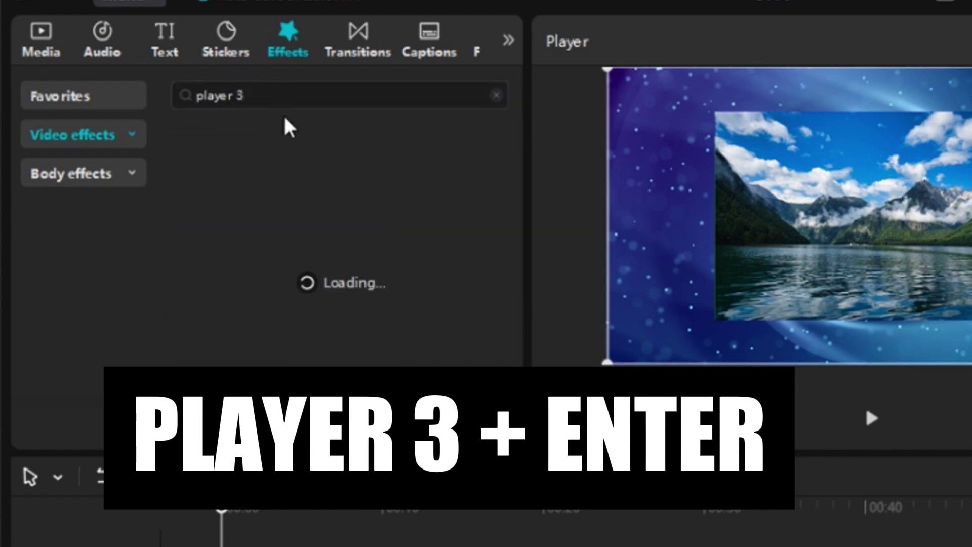
mouse_move(228, 246)
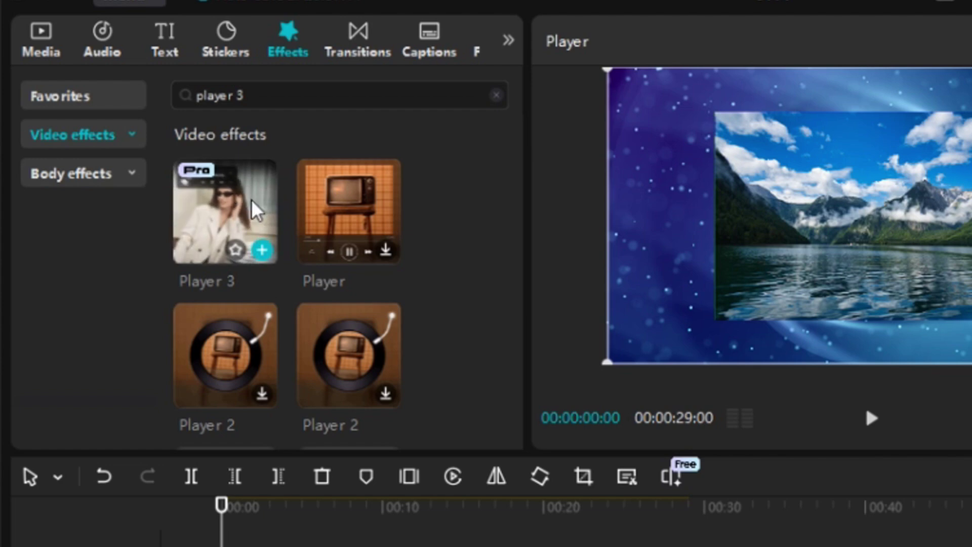
left_click_drag(256, 209, 170, 429)
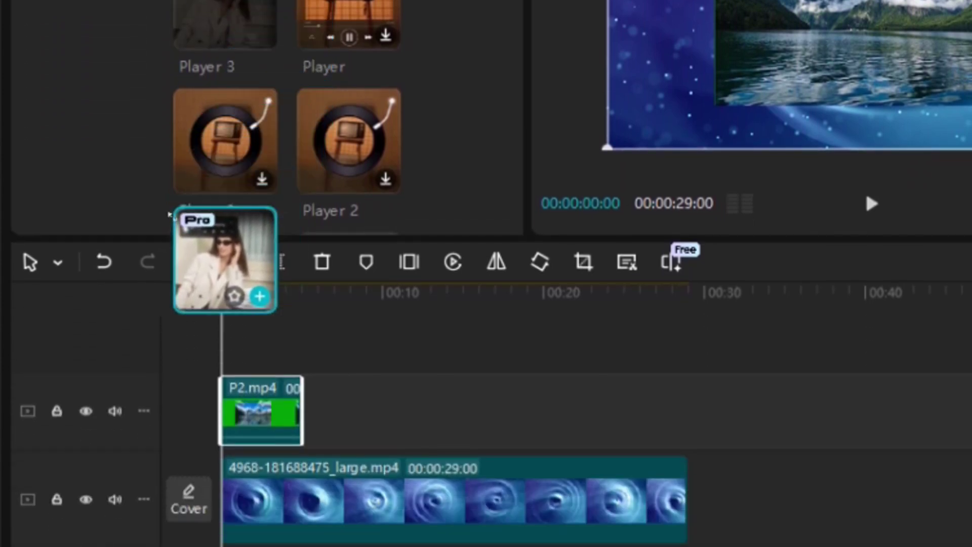
left_click_drag(169, 215, 241, 408)
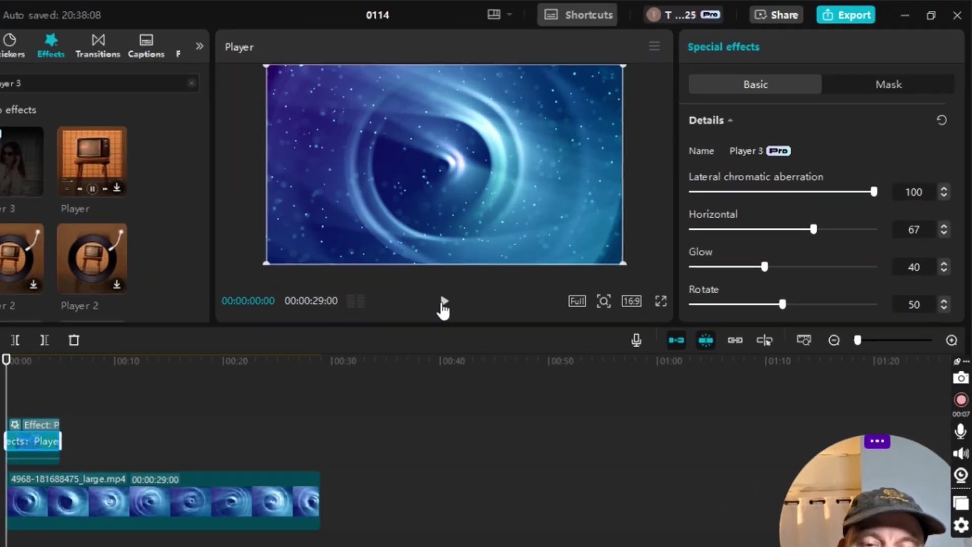
Preview the lake clip, zero Player 3's Glow and Texture, and start lowering Rotate
left_click(444, 302)
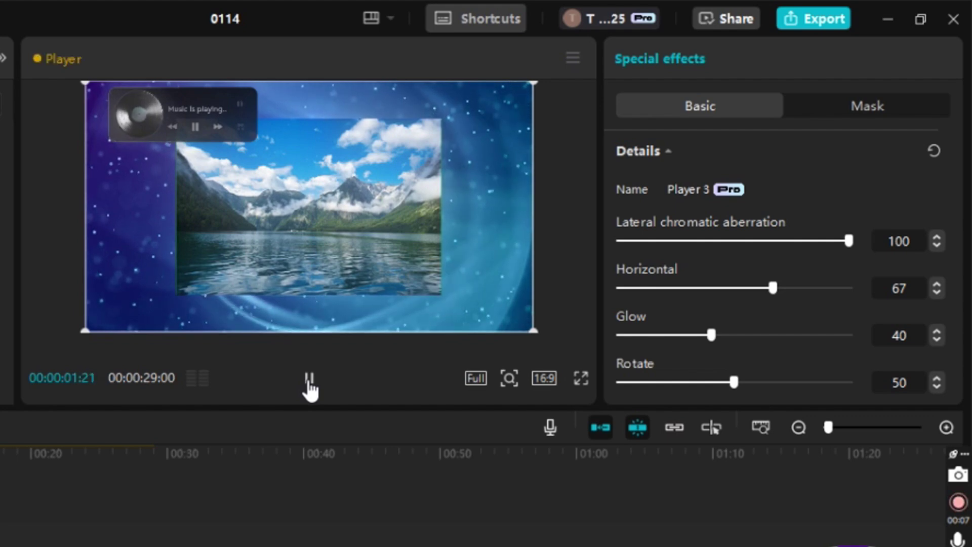
left_click(307, 382)
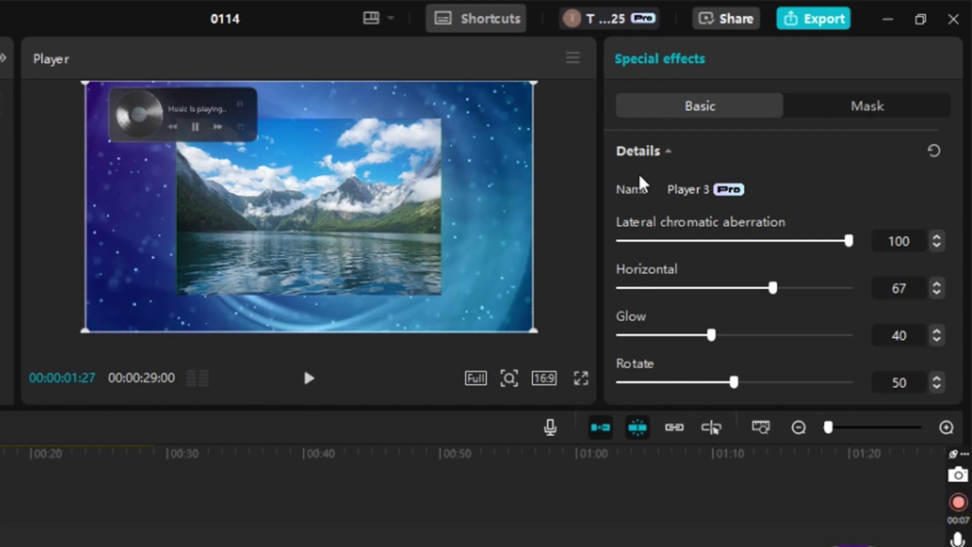
scroll(785, 293, "down", 3)
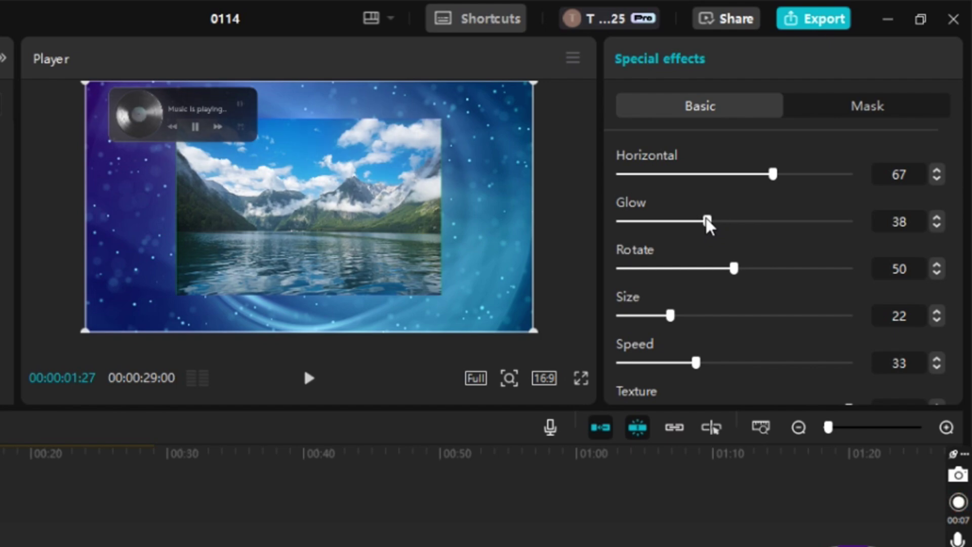
left_click_drag(707, 223, 572, 225)
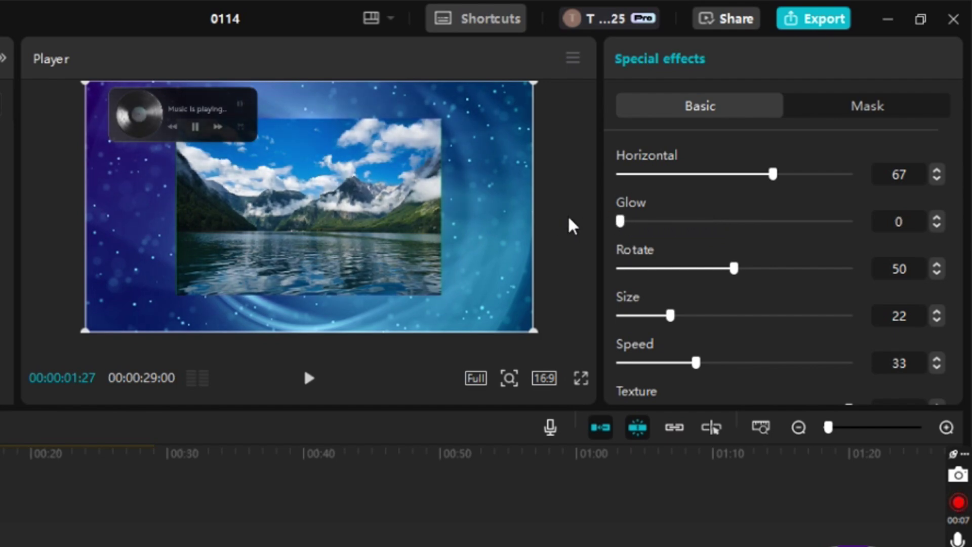
scroll(691, 228, "down", 3)
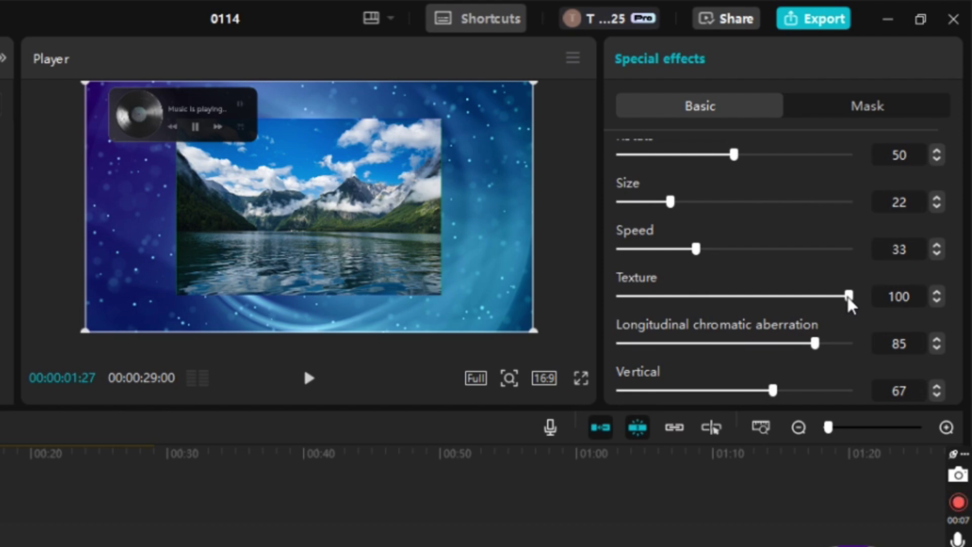
left_click_drag(849, 298, 406, 263)
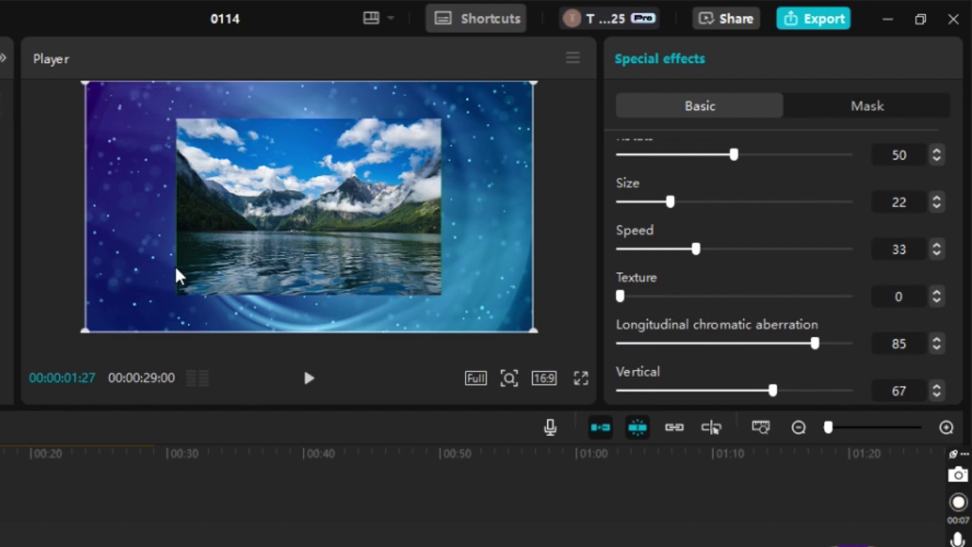
scroll(691, 298, "up", 1)
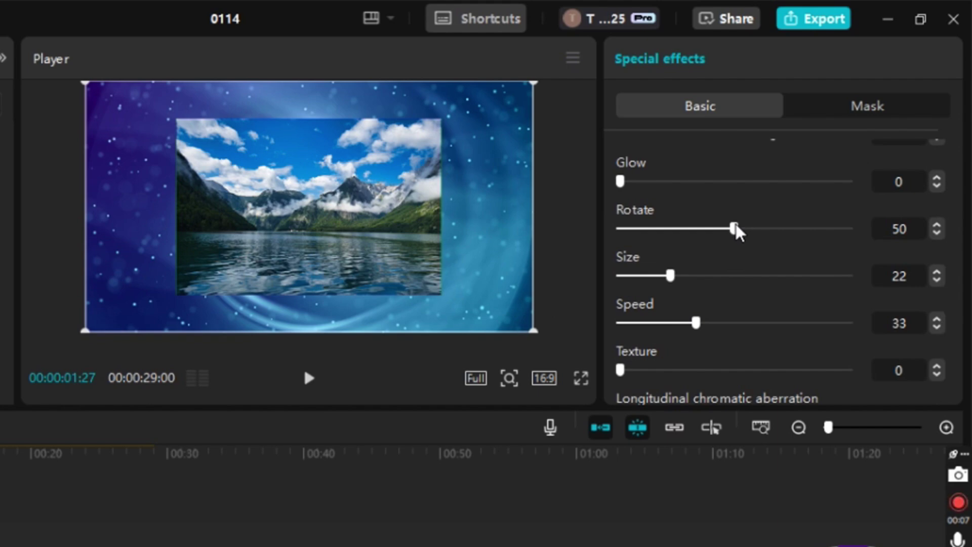
left_click_drag(737, 231, 674, 221)
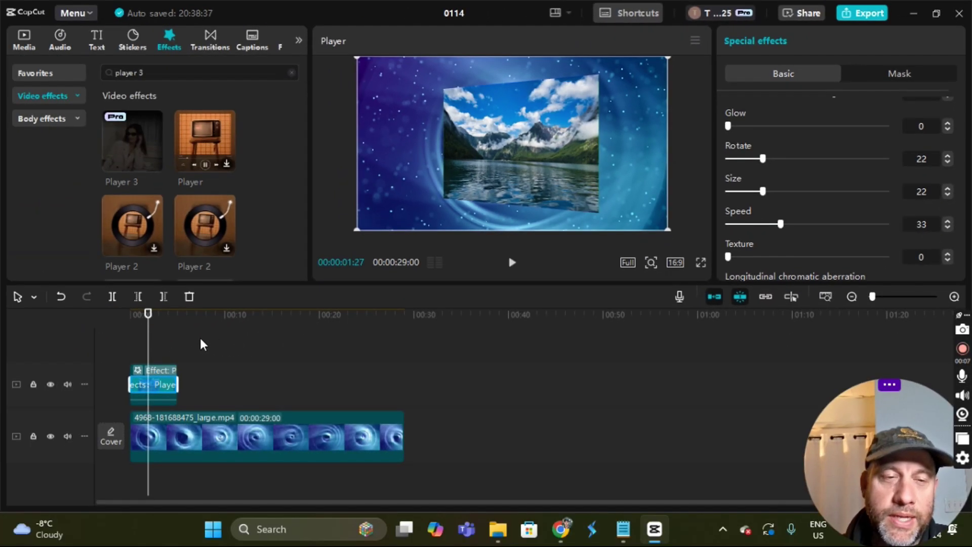
Replay the tilted P2 lake clip from near the timeline start to check the Rotate 22 tilt
left_click(231, 391)
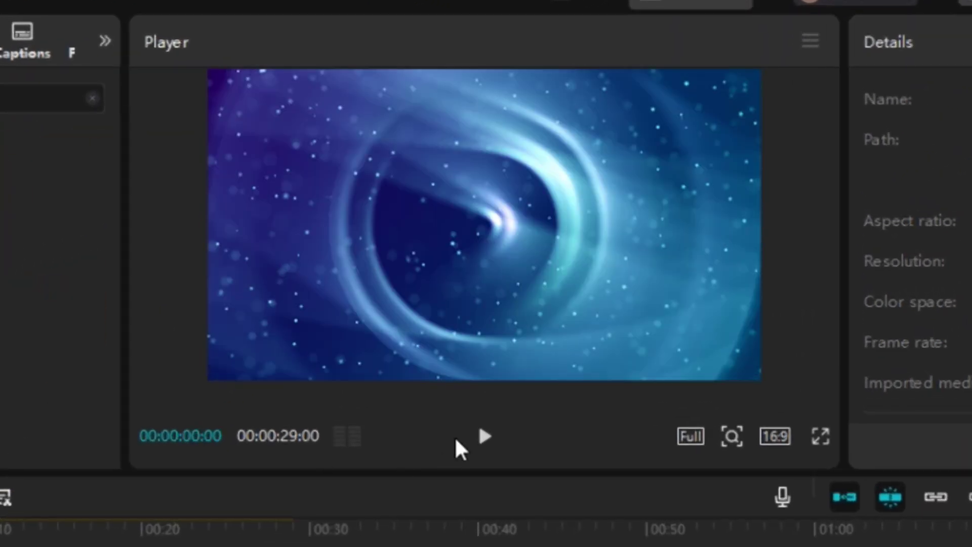
left_click(486, 446)
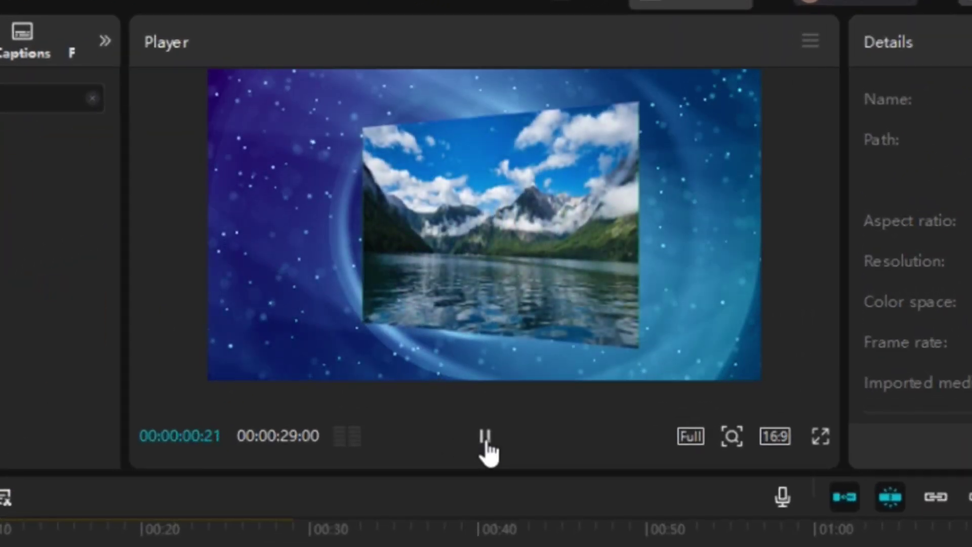
left_click(486, 448)
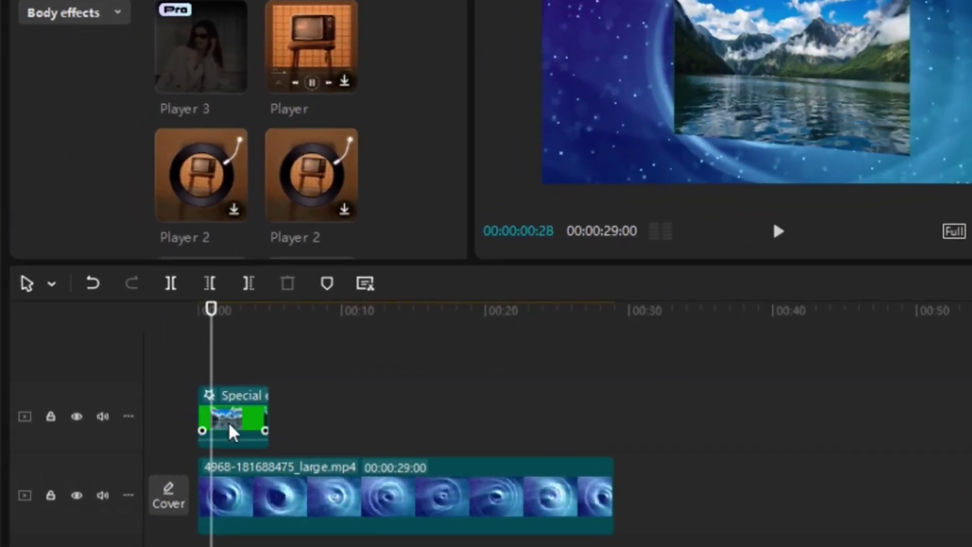
Convert the effected P2 lake clip into a compound clip
left_click(196, 414)
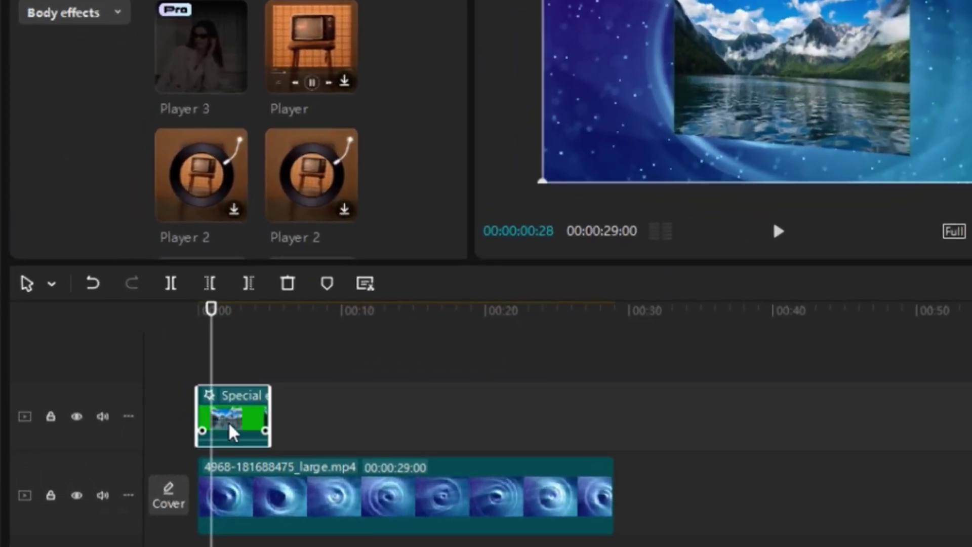
right_click(244, 429)
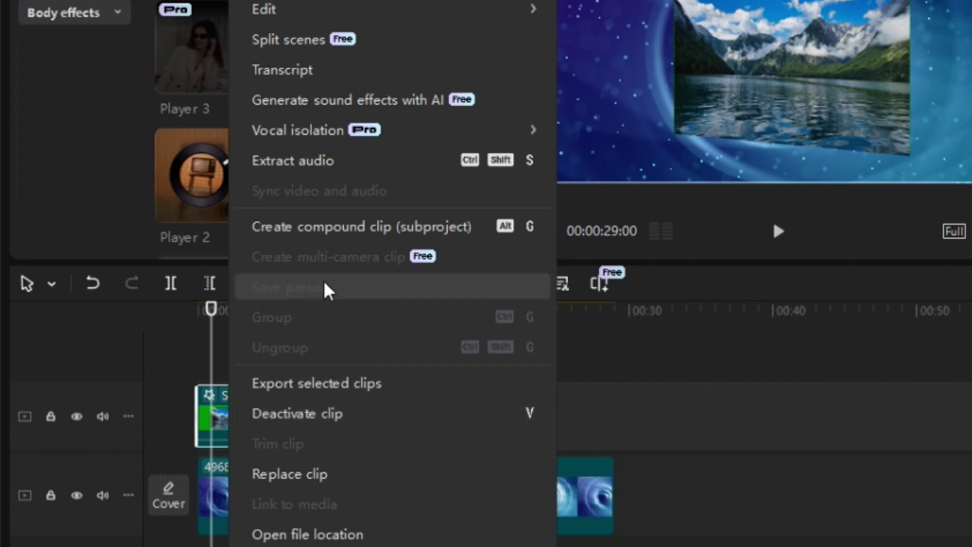
left_click(353, 238)
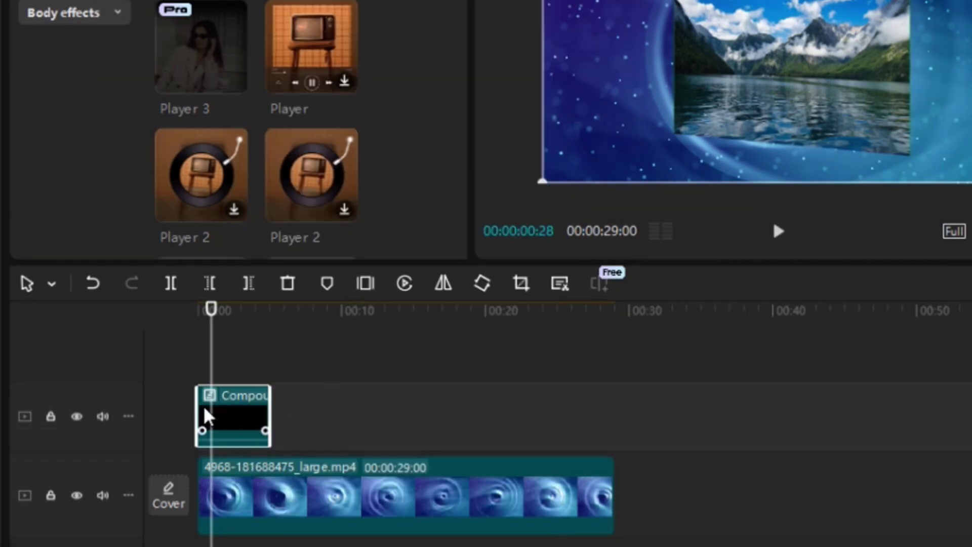
Split the compound clip at the playhead and delete the right-hand piece
left_click(173, 283)
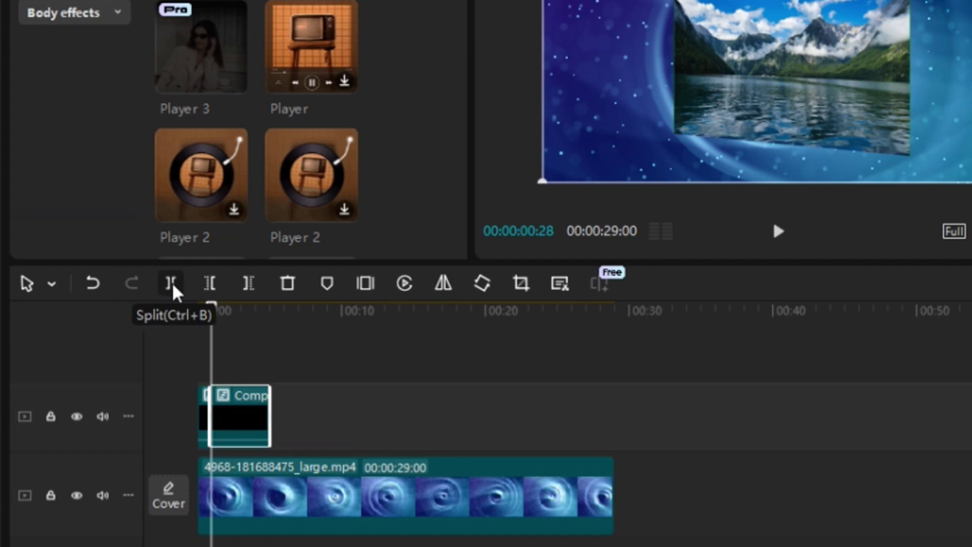
right_click(205, 424)
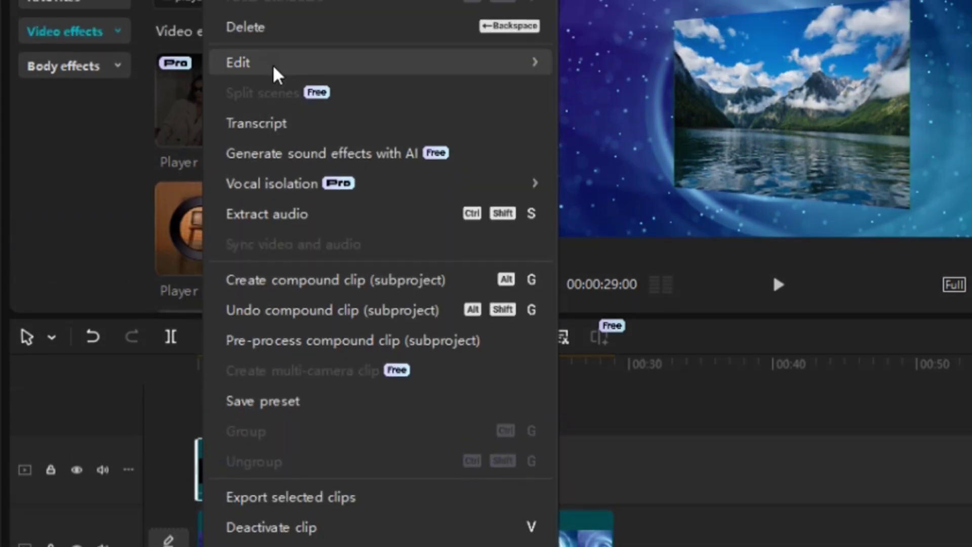
left_click(292, 36)
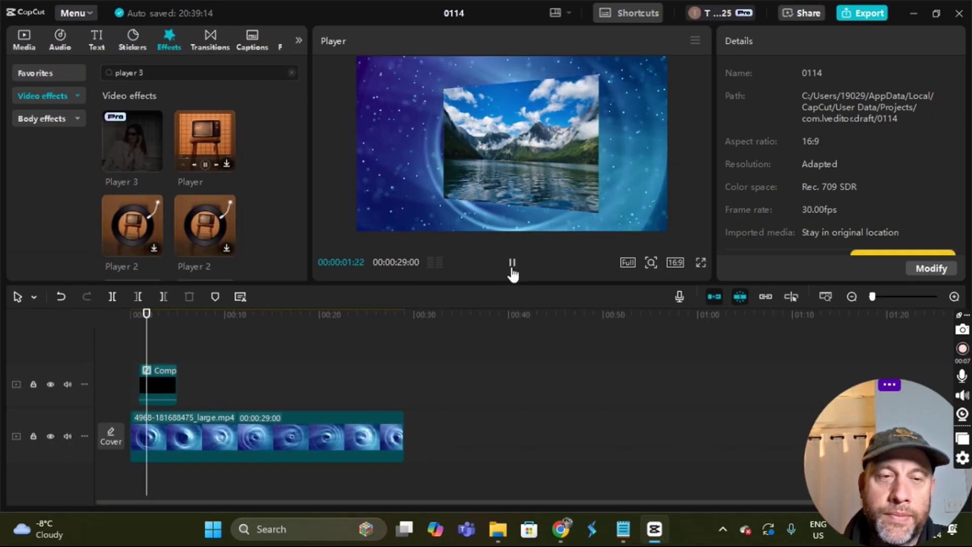
Delete the P2 compound overlay clip so only the 29-second galaxy video remains
left_click(512, 263)
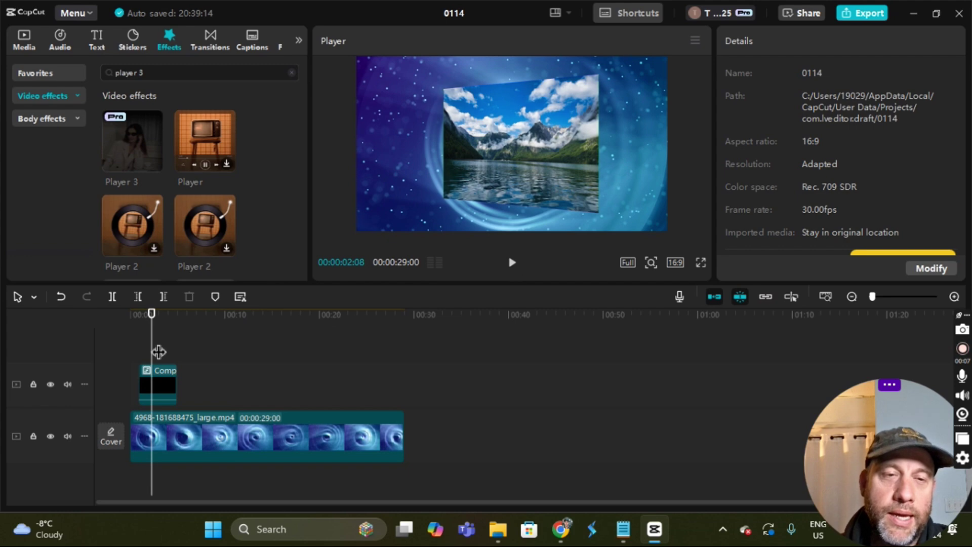
left_click_drag(159, 352, 108, 343)
left_click(167, 387)
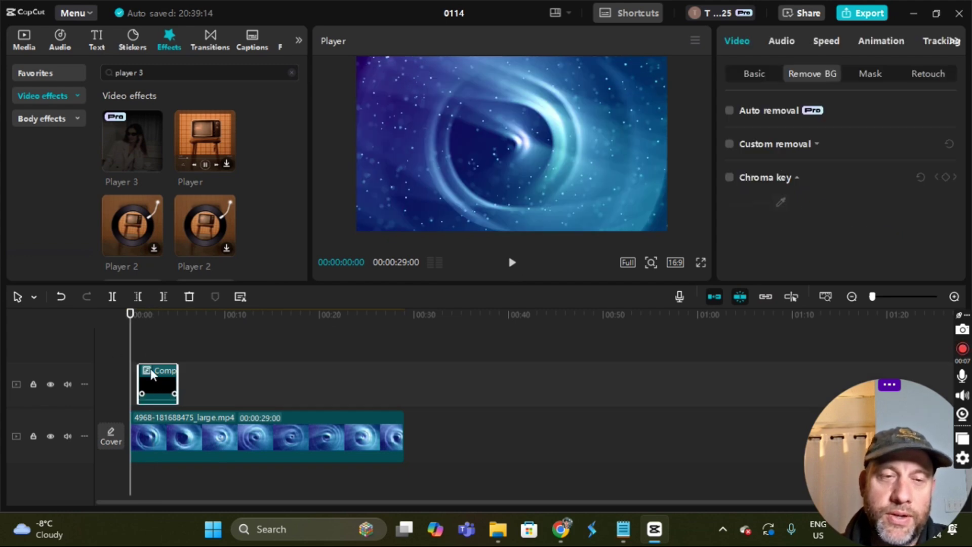
left_click(152, 368)
key("Right")
key("Right")
key("Right")
key("Right")
key("Right")
key("Right")
key("Right")
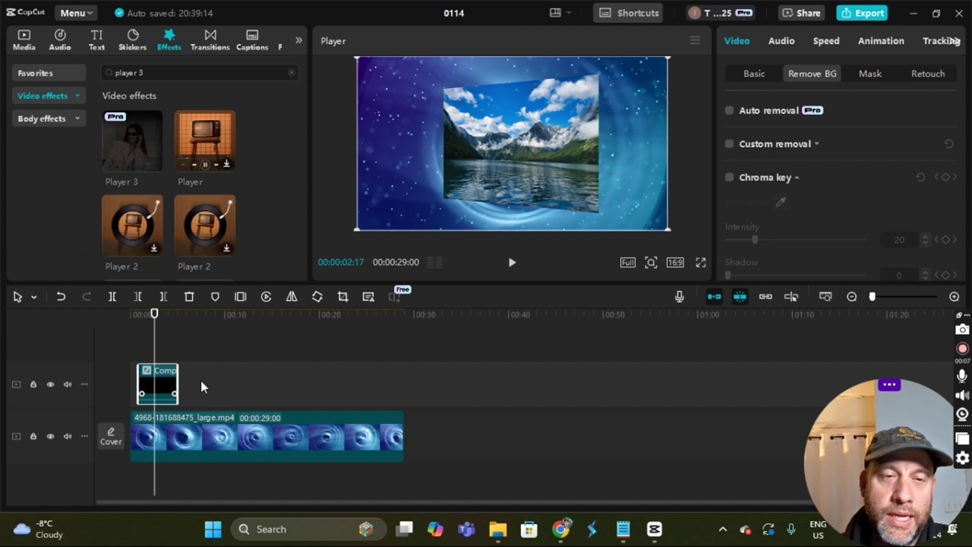
right_click(165, 382)
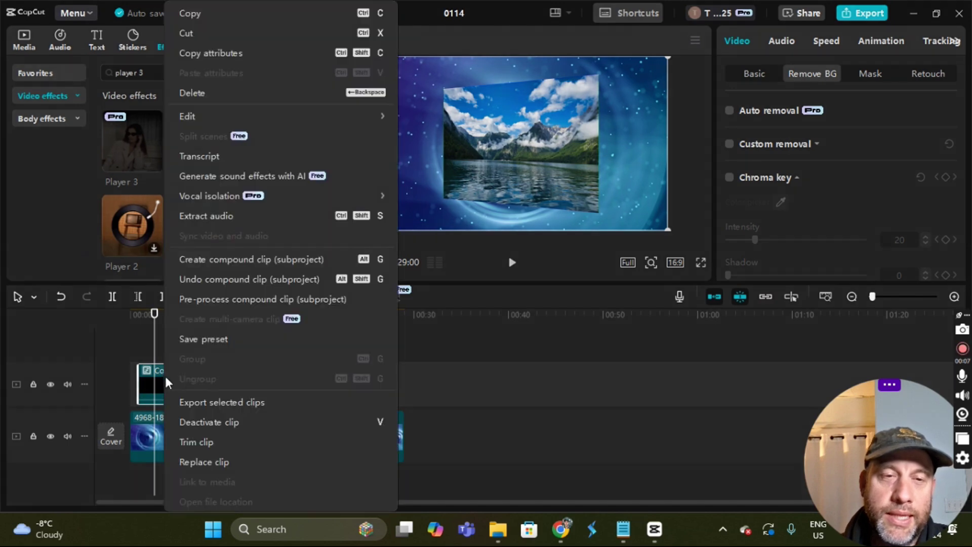
left_click(233, 95)
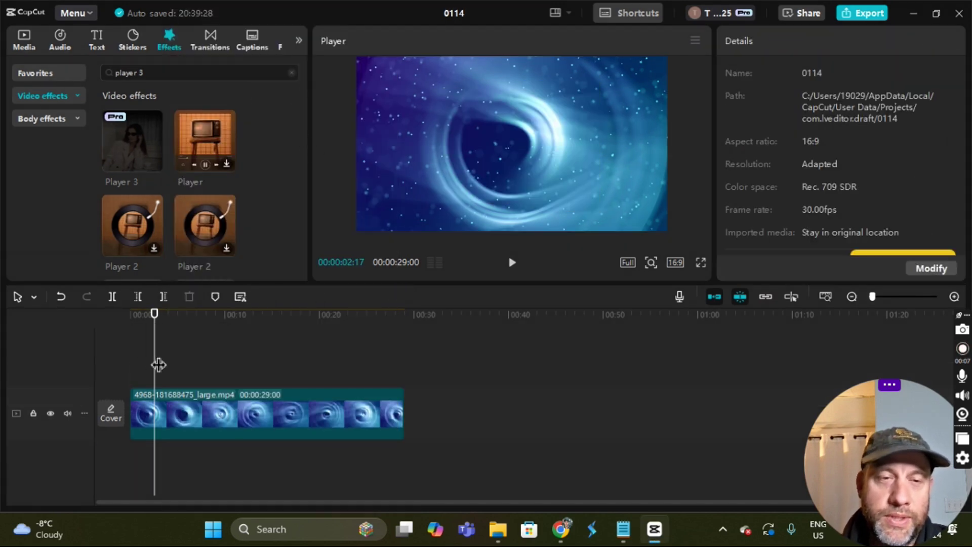
left_click_drag(159, 365, 125, 363)
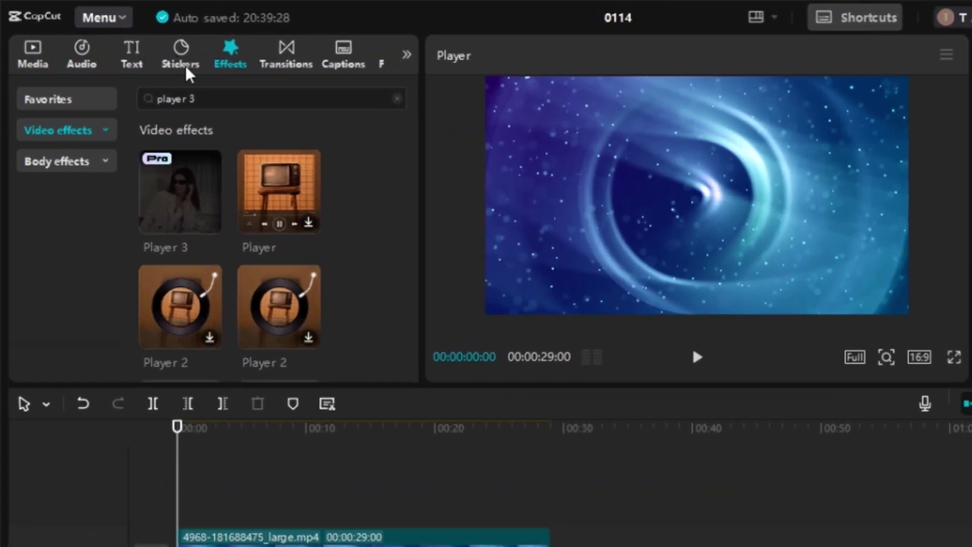
Place a Default text clip above the galaxy video and stretch it to the full 29 seconds
left_click(123, 66)
mouse_move(205, 181)
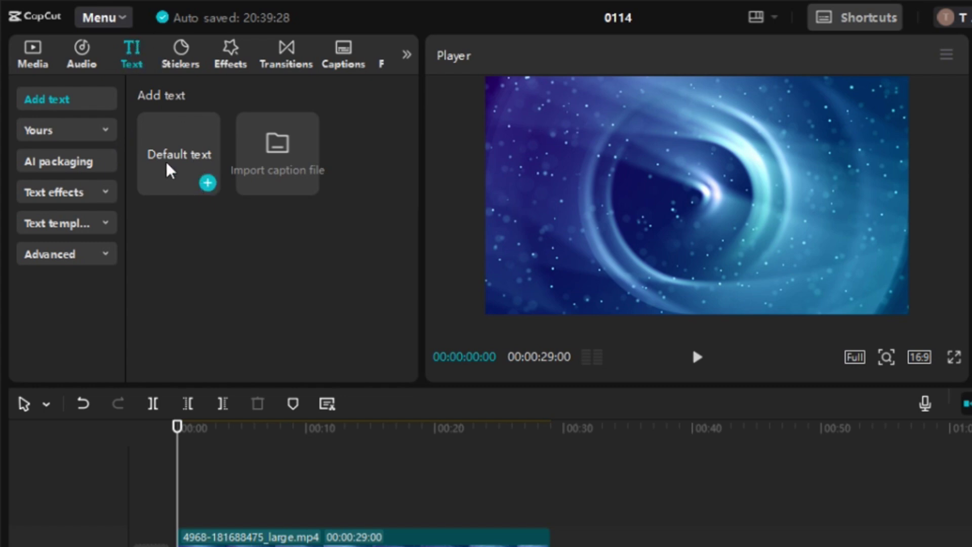
left_click_drag(194, 164, 152, 458)
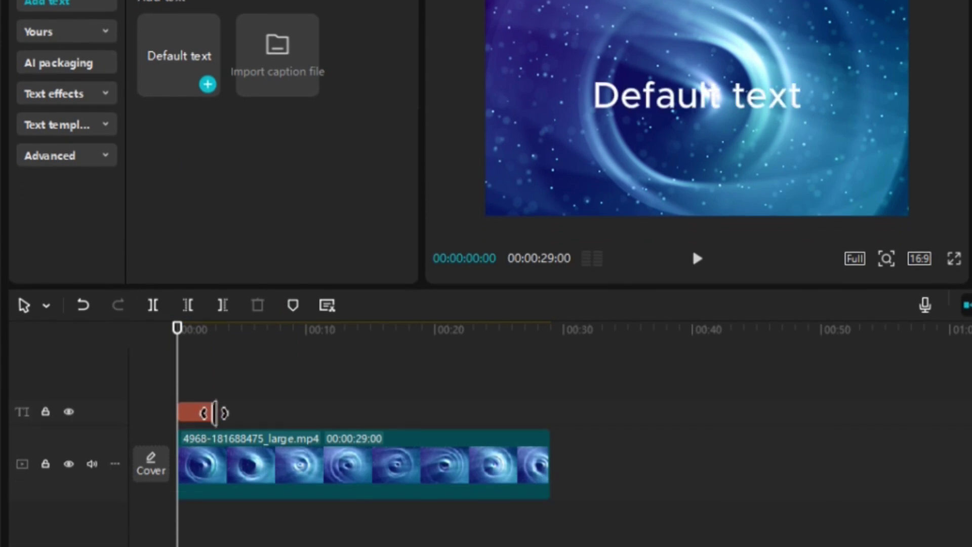
left_click_drag(214, 413, 549, 433)
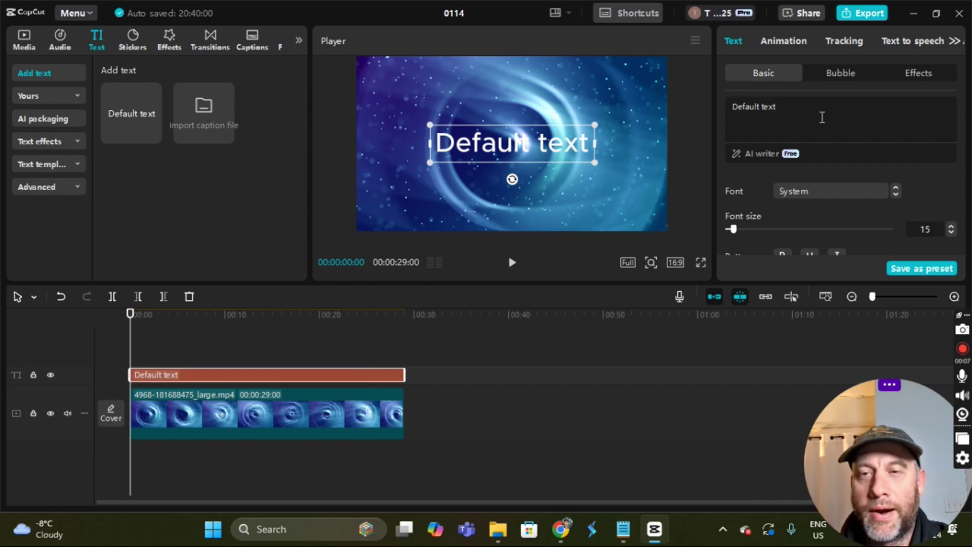
Replace the placeholder 'Default text' with 'PERSPECTIVE'
left_click_drag(820, 115, 763, 107)
key("ctrl+a")
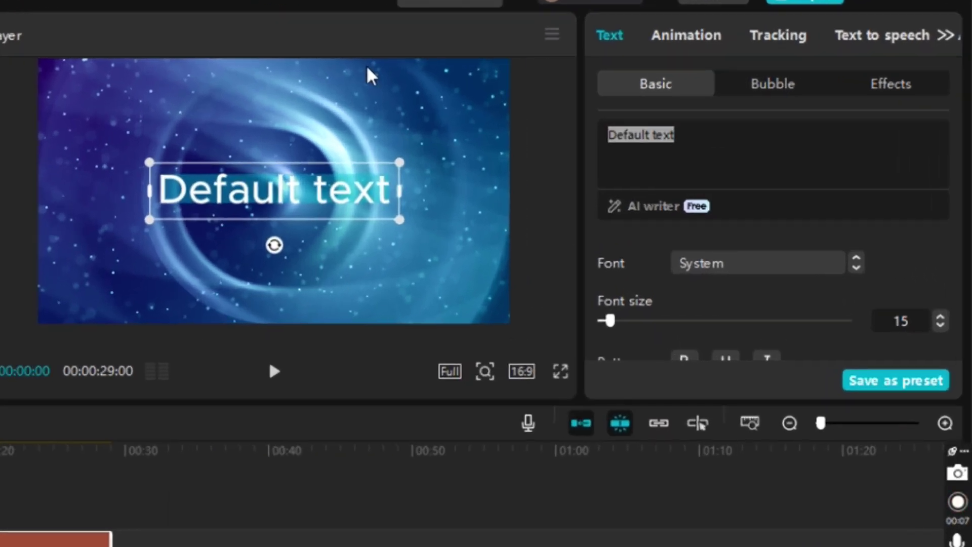
key("BackSpace")
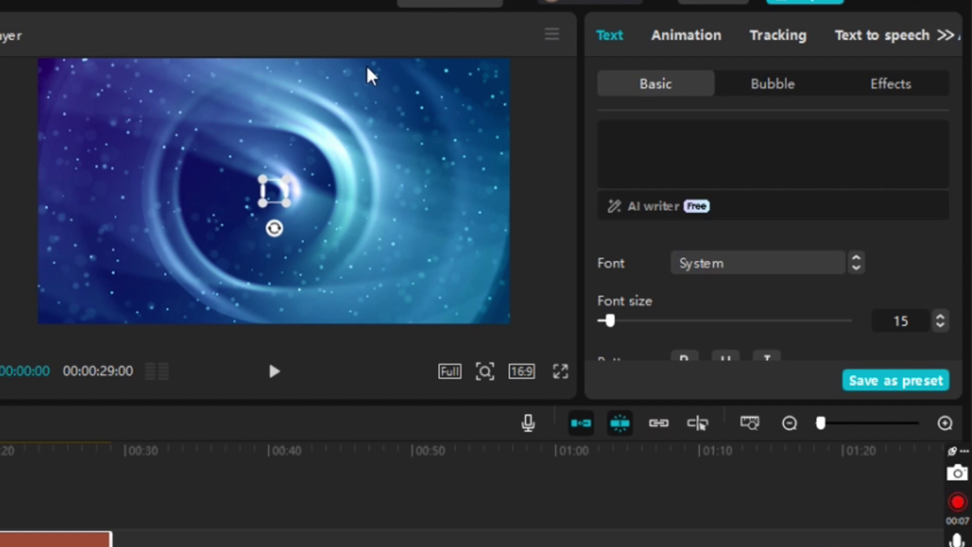
type("PER")
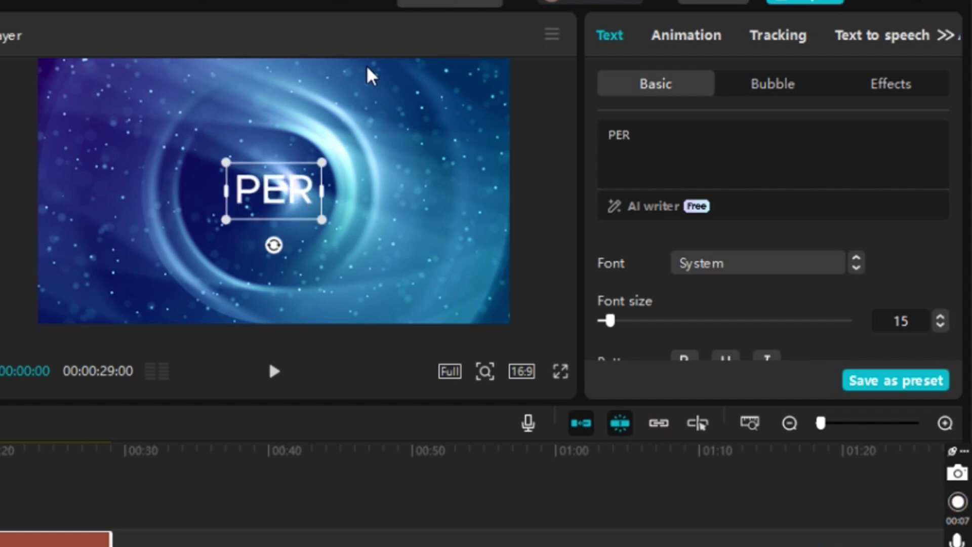
type("SPEC")
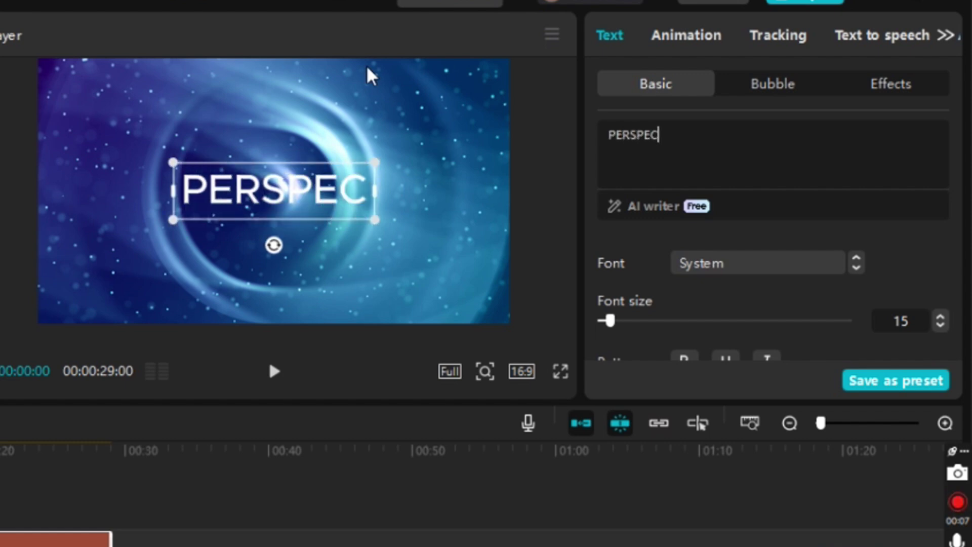
type("TIVE")
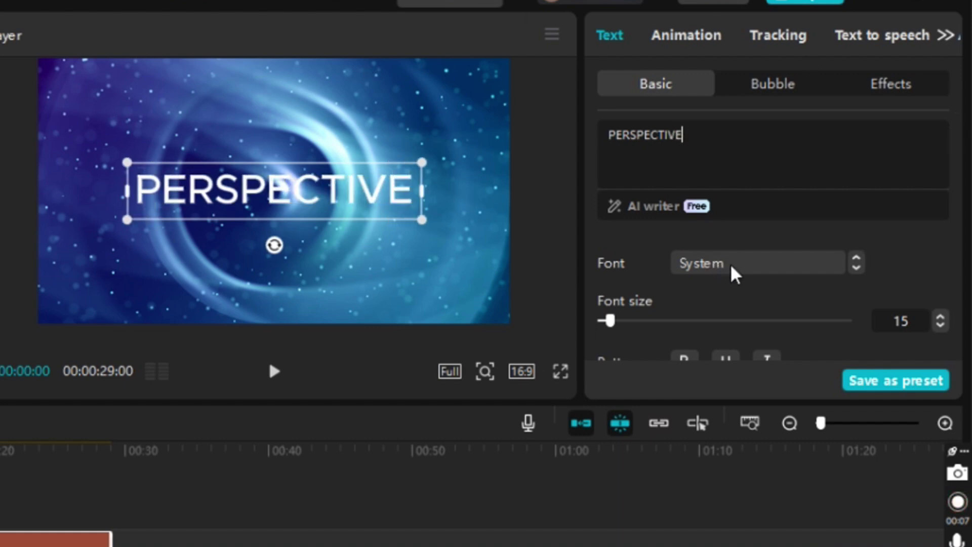
Set the title in the sequel100wide-75 font and move it near the top of the frame
scroll(737, 267, "down", 2)
scroll(770, 283, "up", 2)
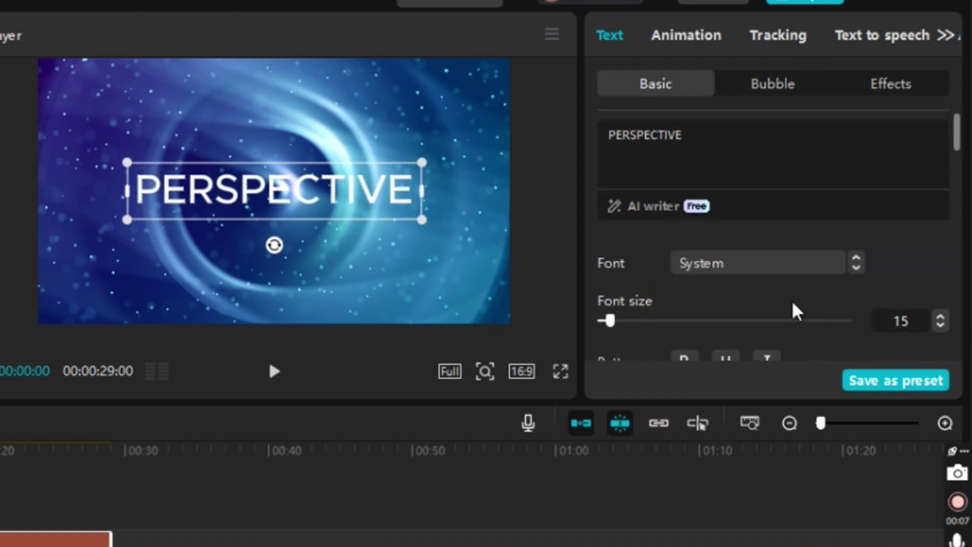
left_click(754, 273)
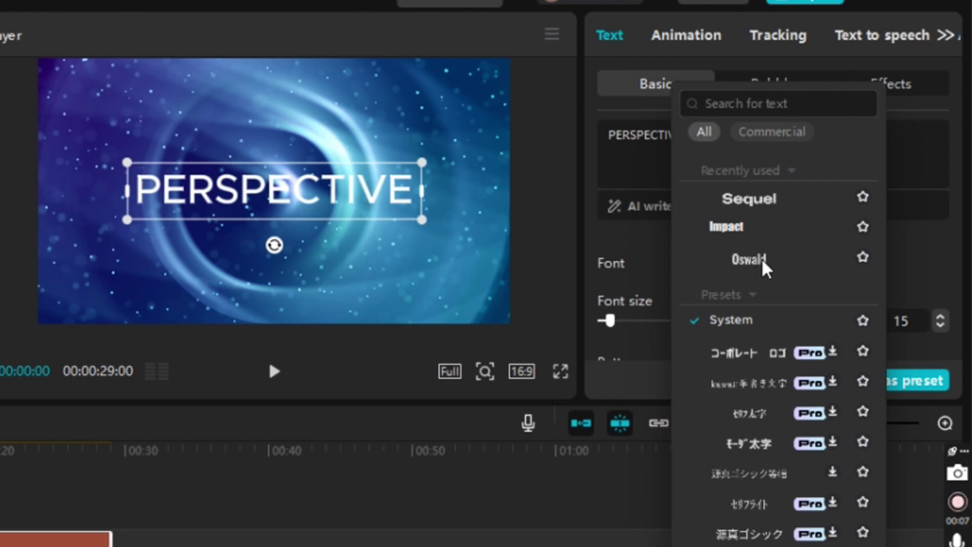
left_click(766, 200)
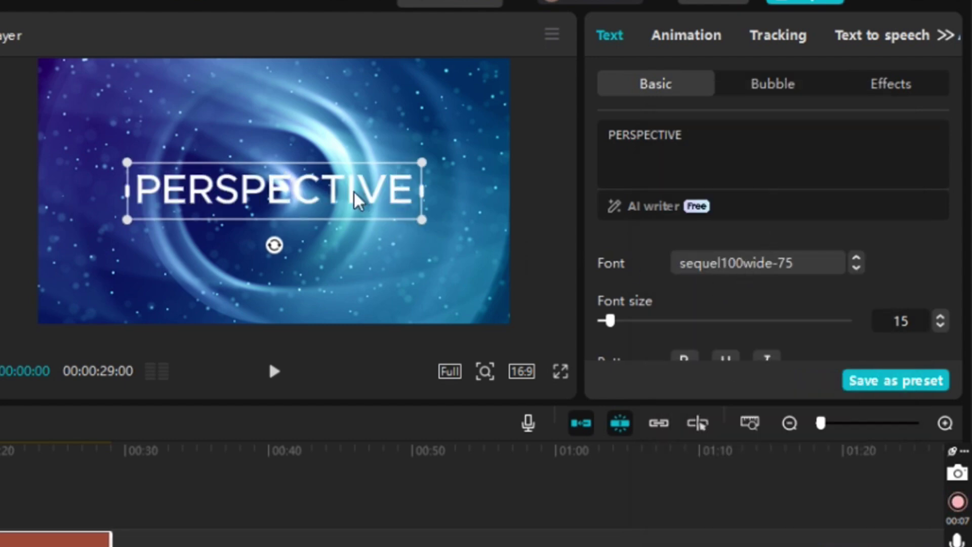
left_click_drag(358, 201, 360, 111)
Outline PERSPECTIVE with a black stroke of thickness 40 and move it to the frame's middle
scroll(734, 278, "down", 3)
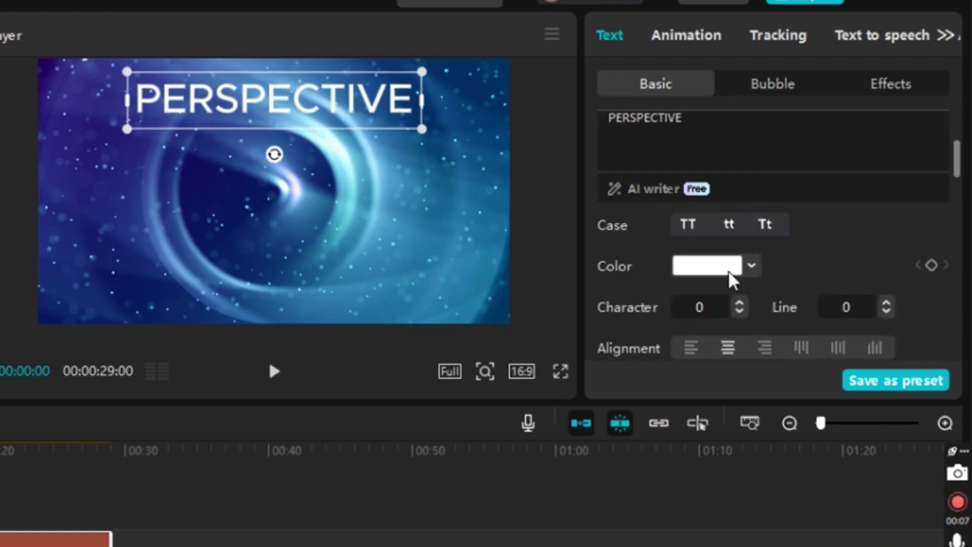
scroll(785, 293, "up", 1)
scroll(784, 294, "down", 3)
scroll(785, 295, "down", 2)
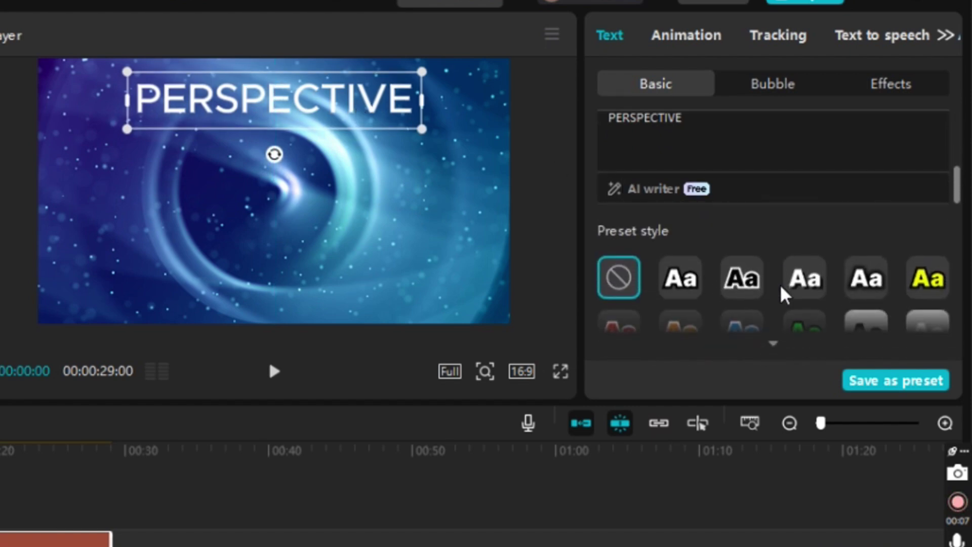
scroll(784, 294, "down", 10)
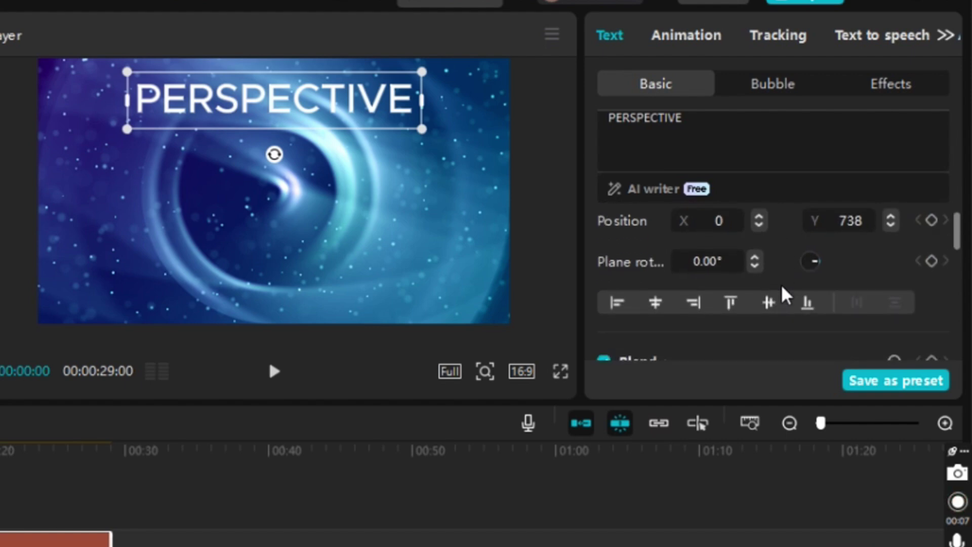
scroll(785, 293, "down", 3)
scroll(783, 293, "up", 4)
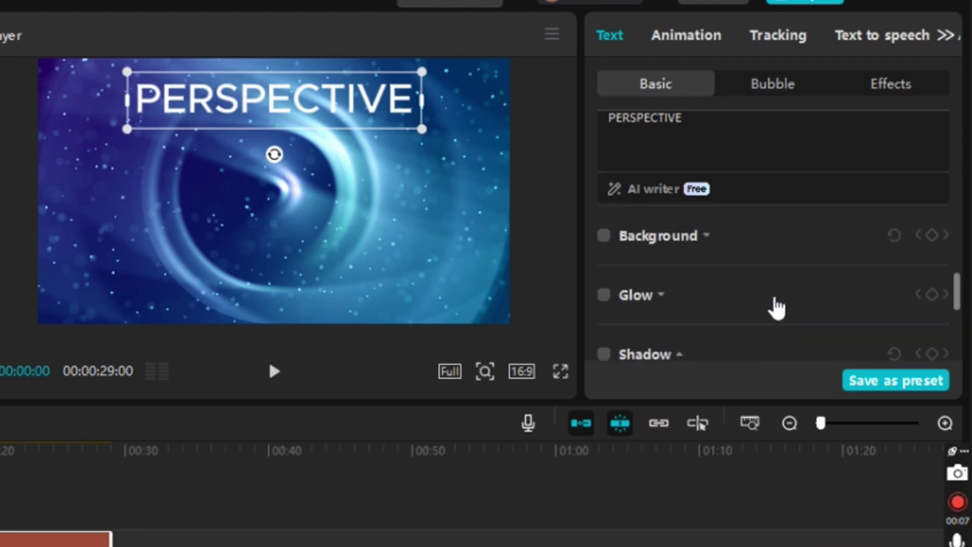
scroll(776, 306, "up", 2)
scroll(776, 306, "down", 2)
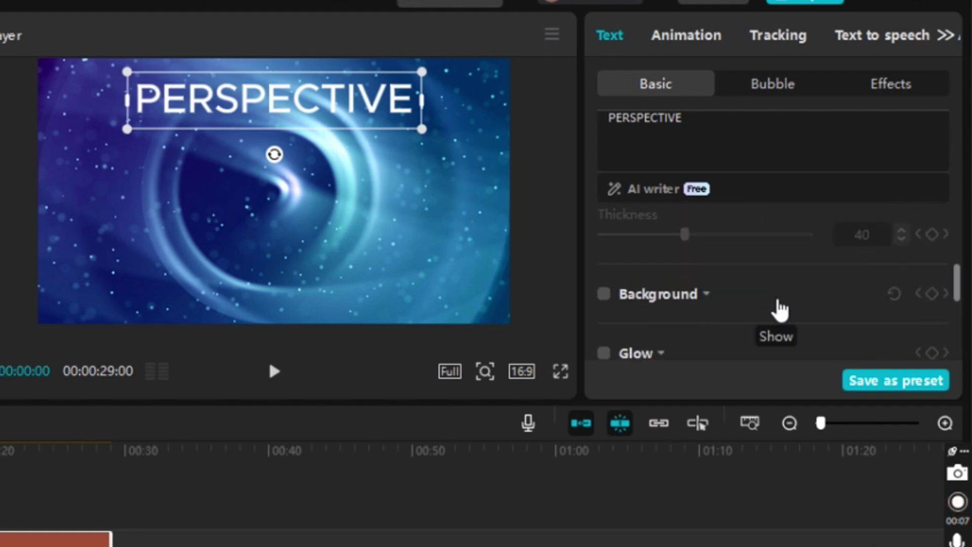
scroll(776, 308, "up", 2)
left_click(604, 214)
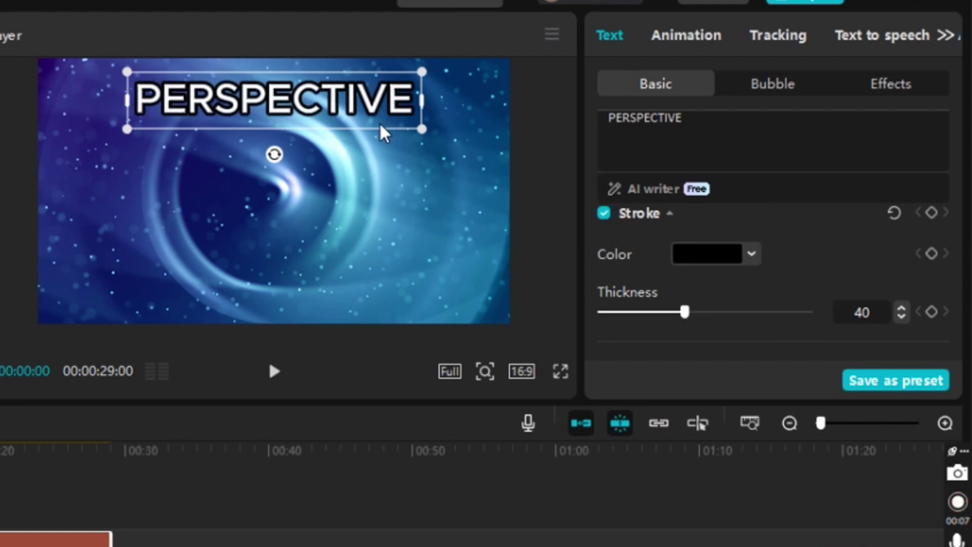
left_click_drag(337, 104, 327, 213)
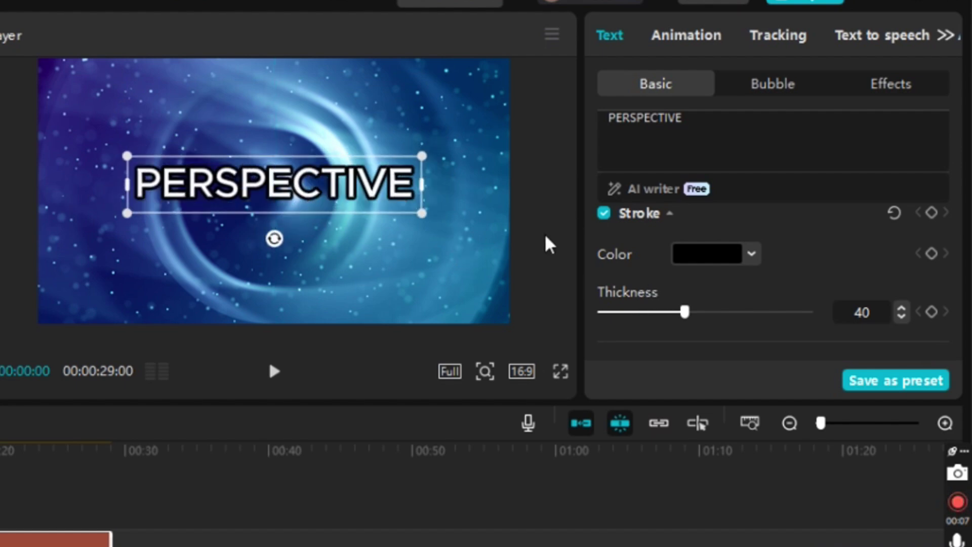
scroll(648, 259, "up", 10)
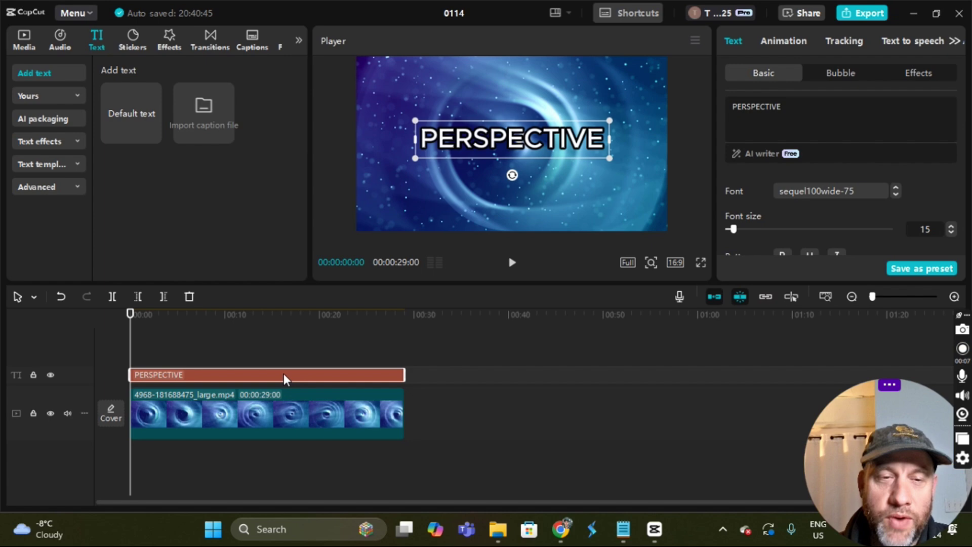
Make the PERSPECTIVE text clip a compound clip and drop the Player 3 effect onto it
right_click(285, 377)
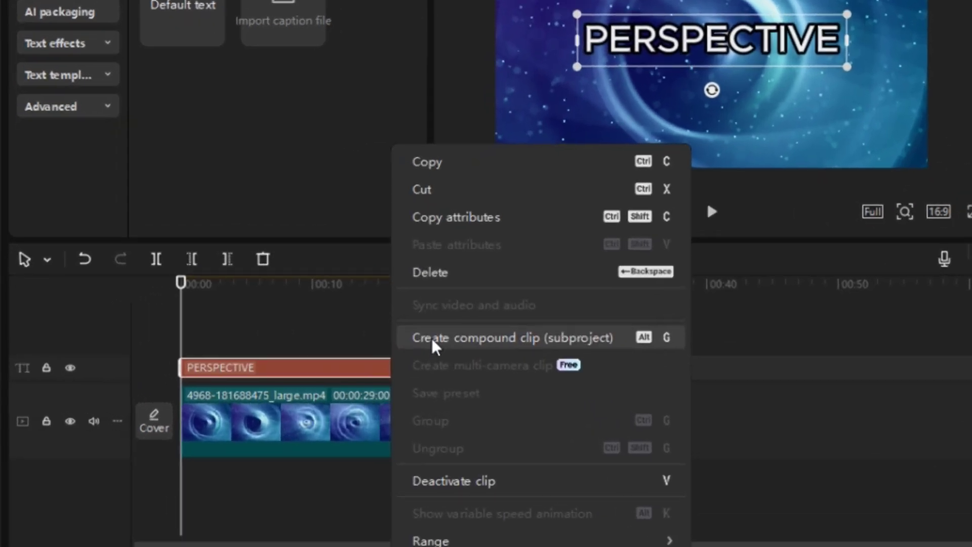
left_click(310, 354)
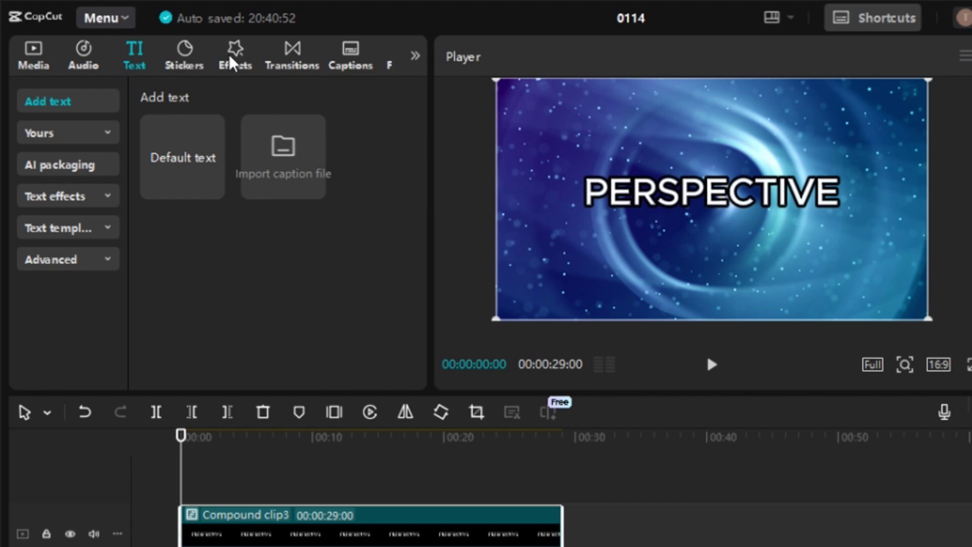
left_click(234, 56)
mouse_move(194, 203)
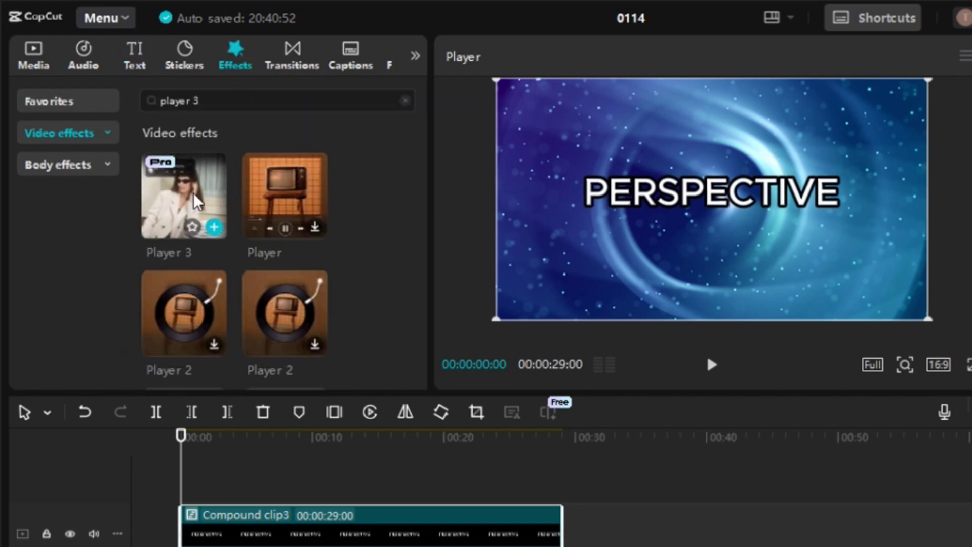
left_click_drag(194, 202, 244, 494)
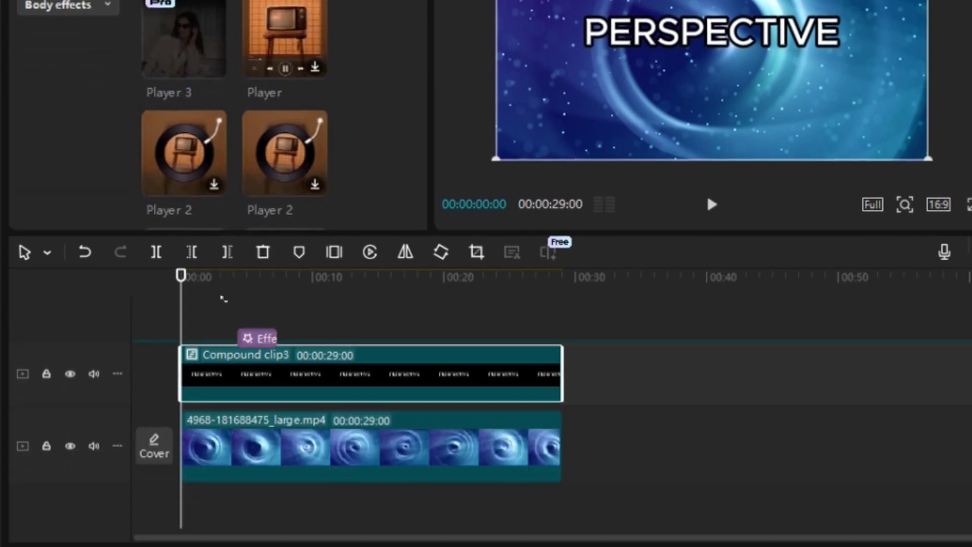
left_click_drag(223, 298, 252, 371)
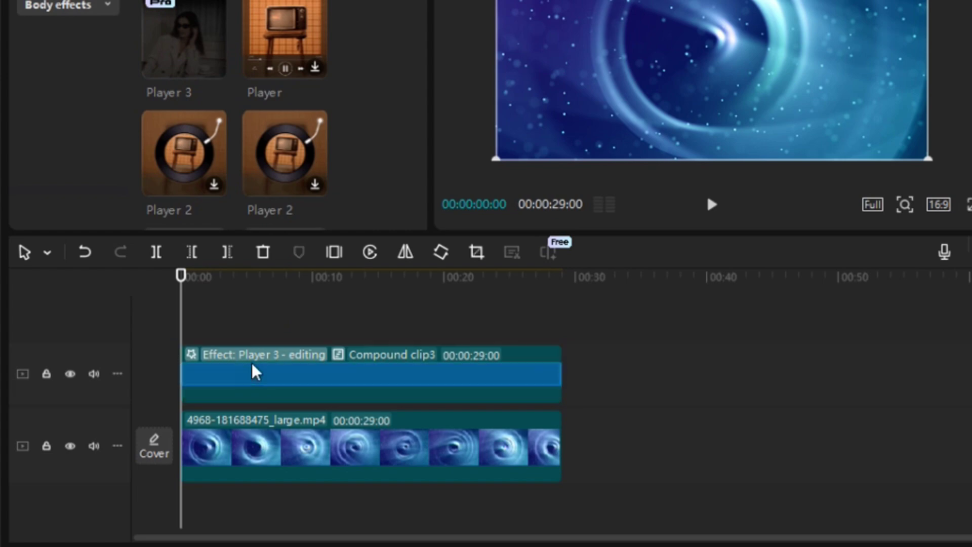
Set the title's Player 3 Glow and Texture to 0 and raise Rotate to 82
mouse_move(191, 332)
left_mouse_down()
mouse_move(187, 326)
mouse_move(242, 341)
mouse_move(173, 332)
mouse_move(194, 331)
left_mouse_up()
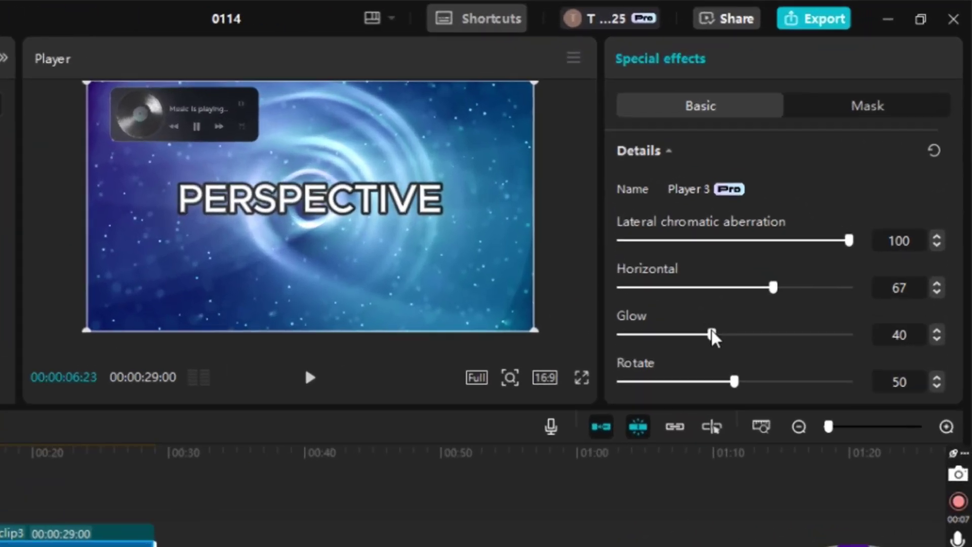
left_click_drag(706, 331, 589, 329)
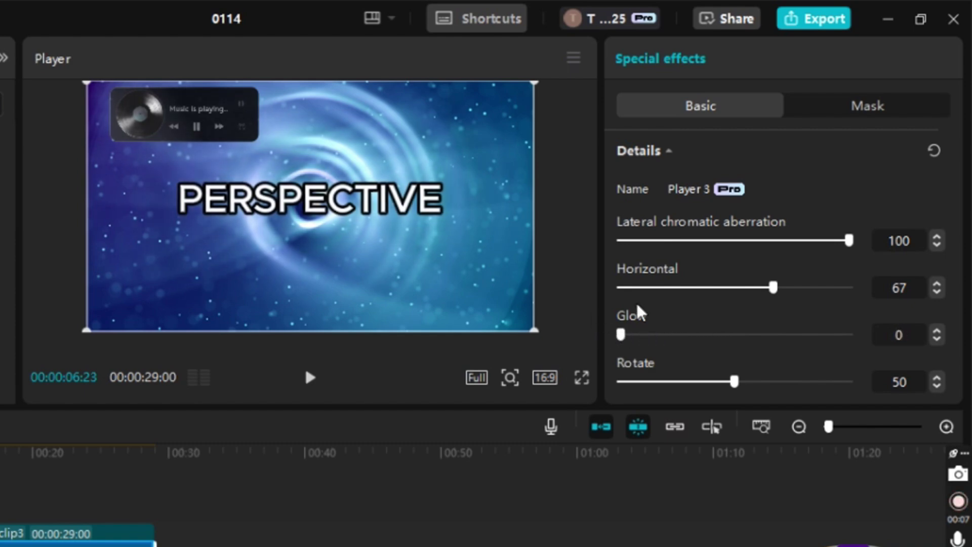
scroll(689, 326, "down", 5)
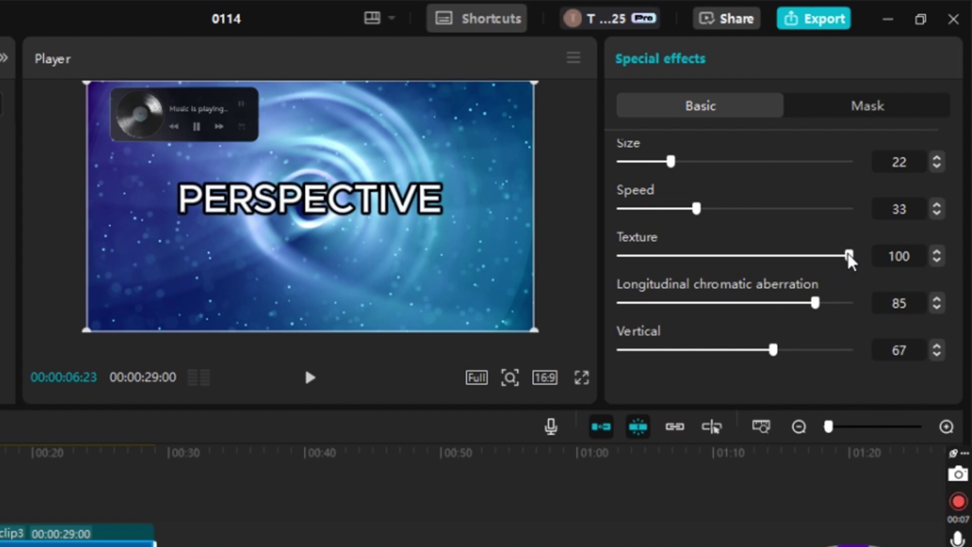
left_click_drag(840, 257, 539, 263)
scroll(701, 293, "up", 6)
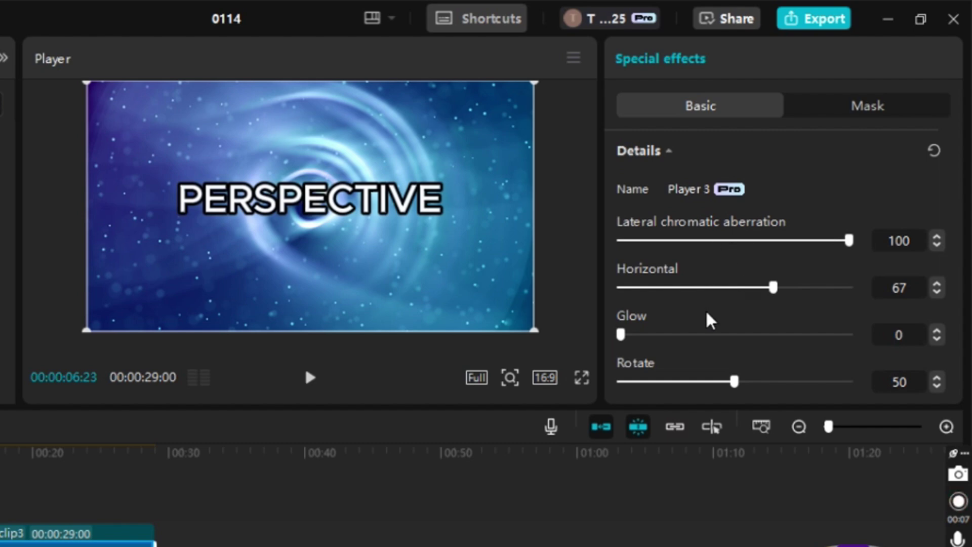
scroll(724, 325, "down", 5)
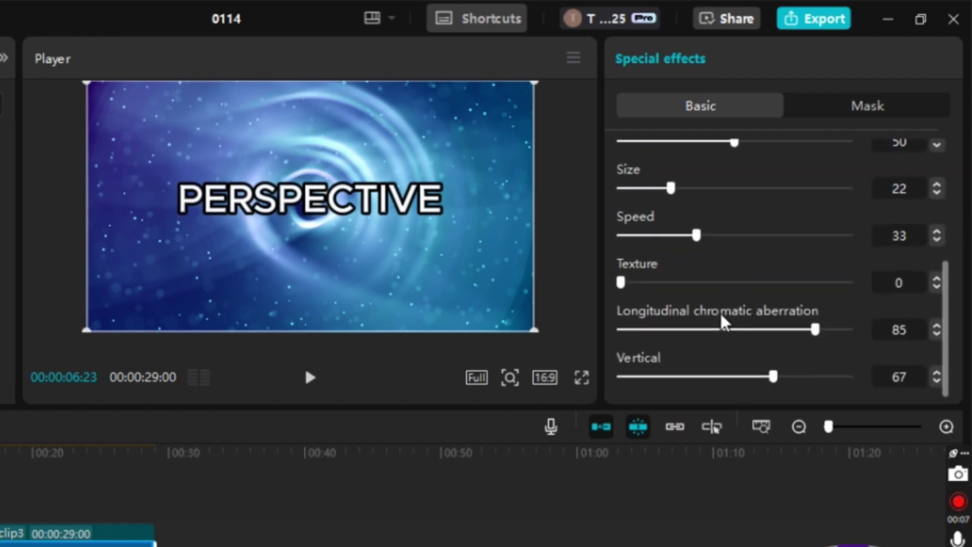
scroll(727, 319, "up", 1)
left_click_drag(739, 213, 813, 228)
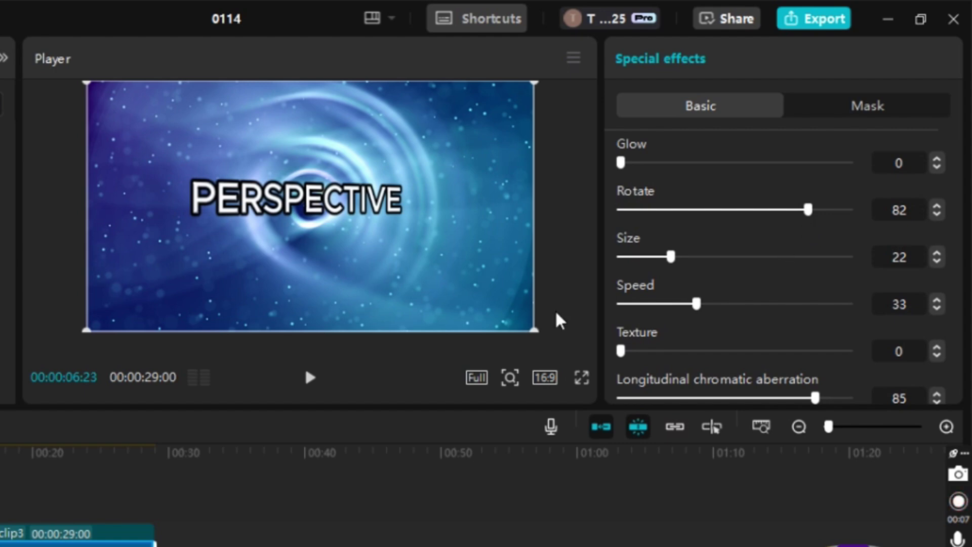